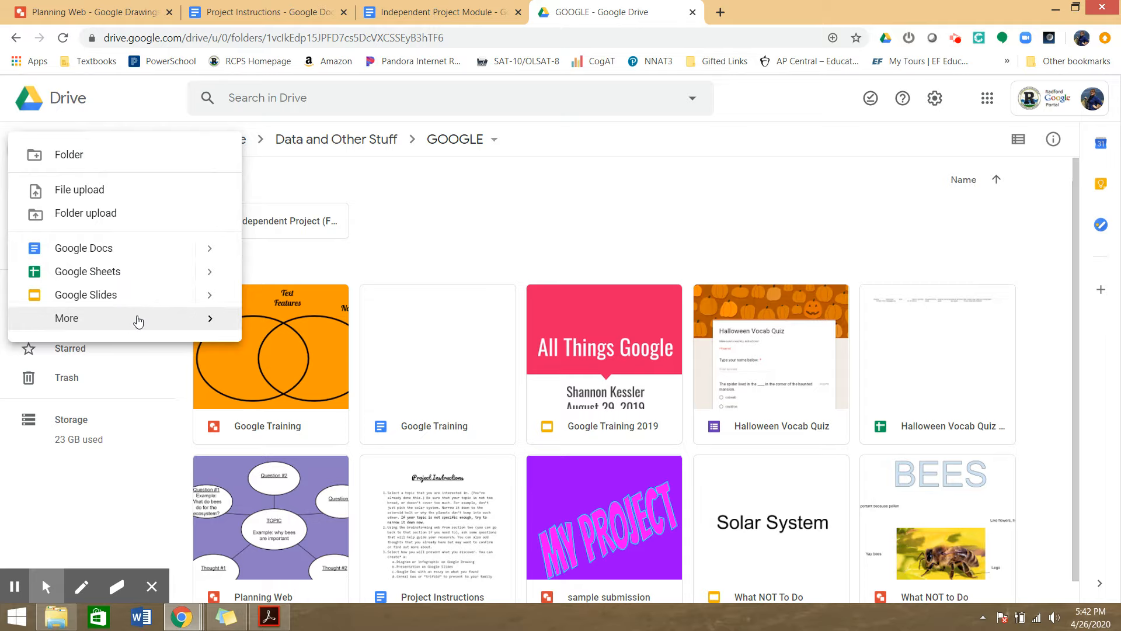
Step: Create a blank Google Form and set both its title and its file name to "Independent Project"
left_click(322, 330)
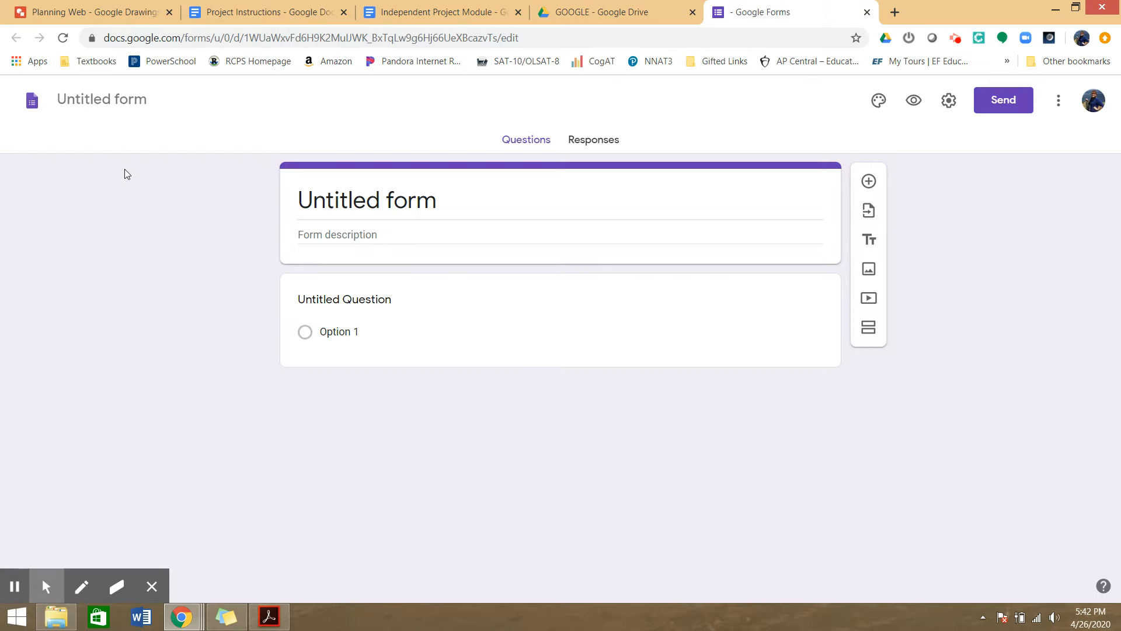
left_click(393, 200)
key("BackSpace")
type("In")
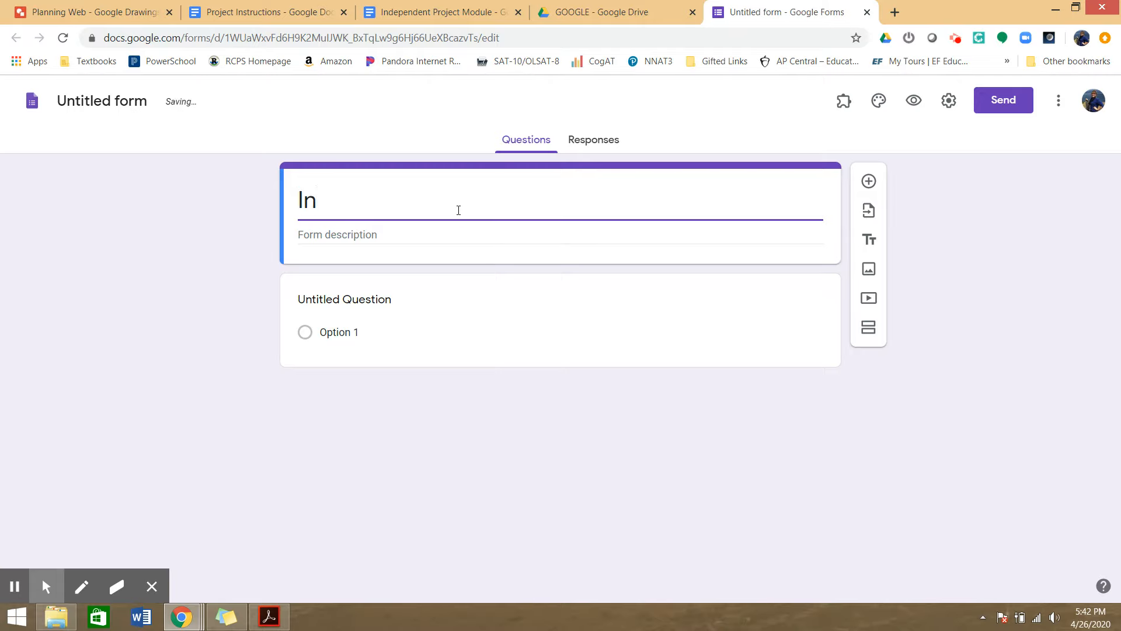
type("dependent Project")
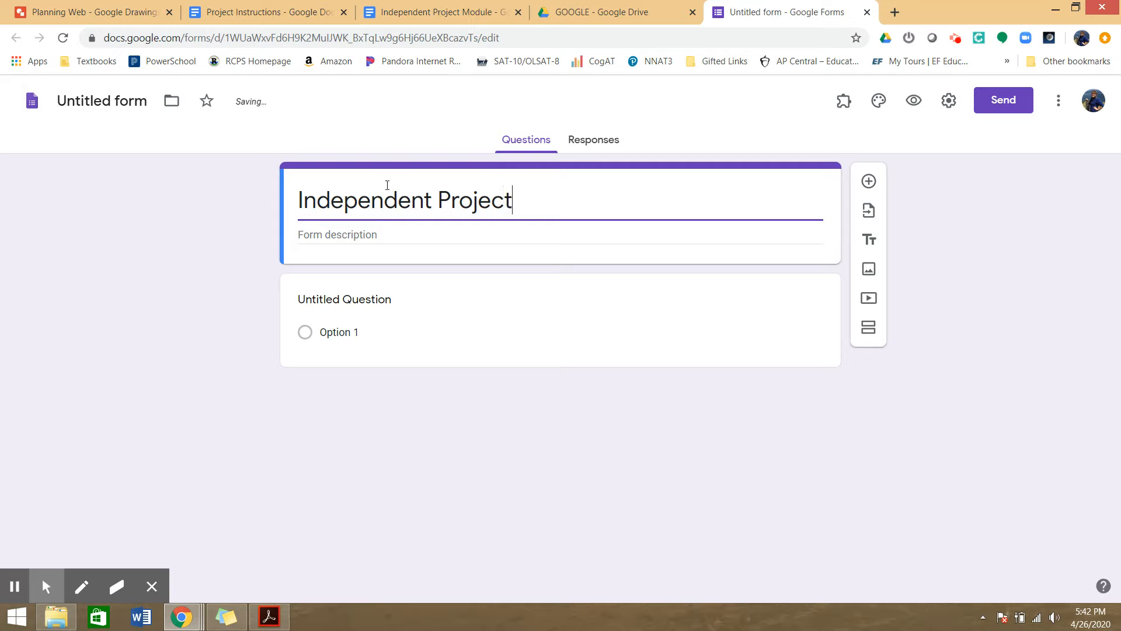
left_click(135, 106)
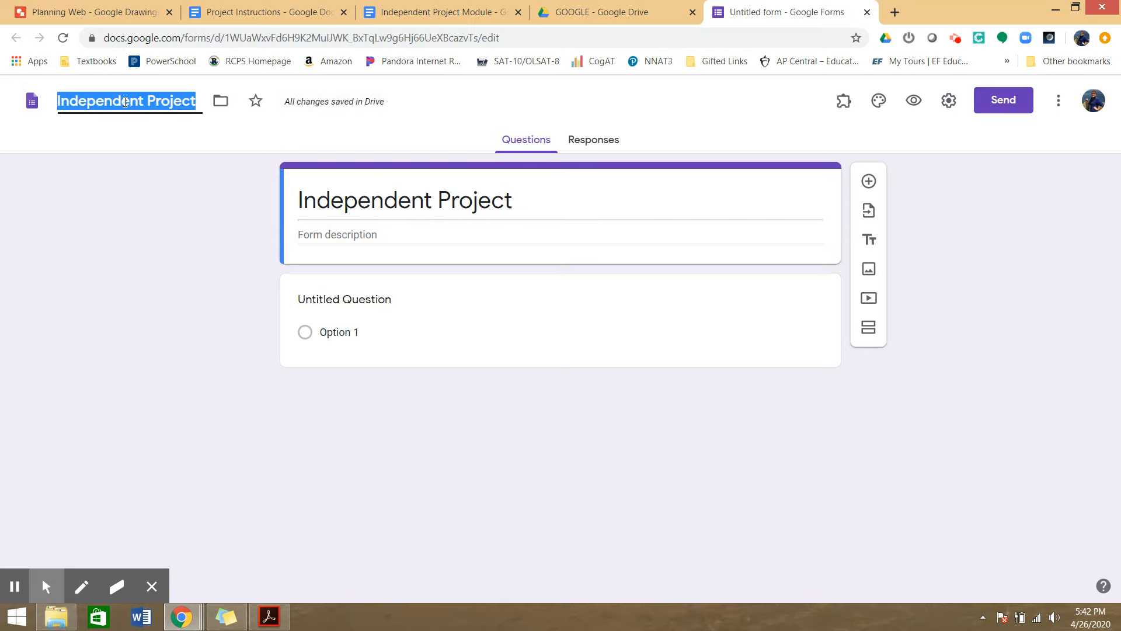
left_click(277, 251)
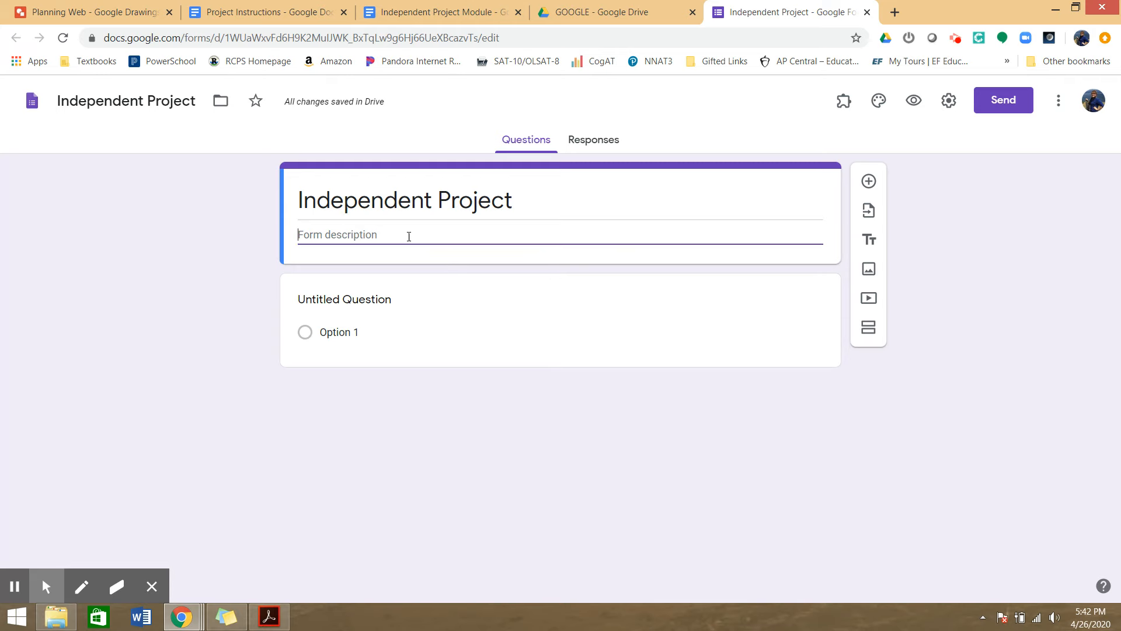
Step: Copy the project description text, starting "Hello friends!", from the Independent Project Module document into the form description
left_click(415, 12)
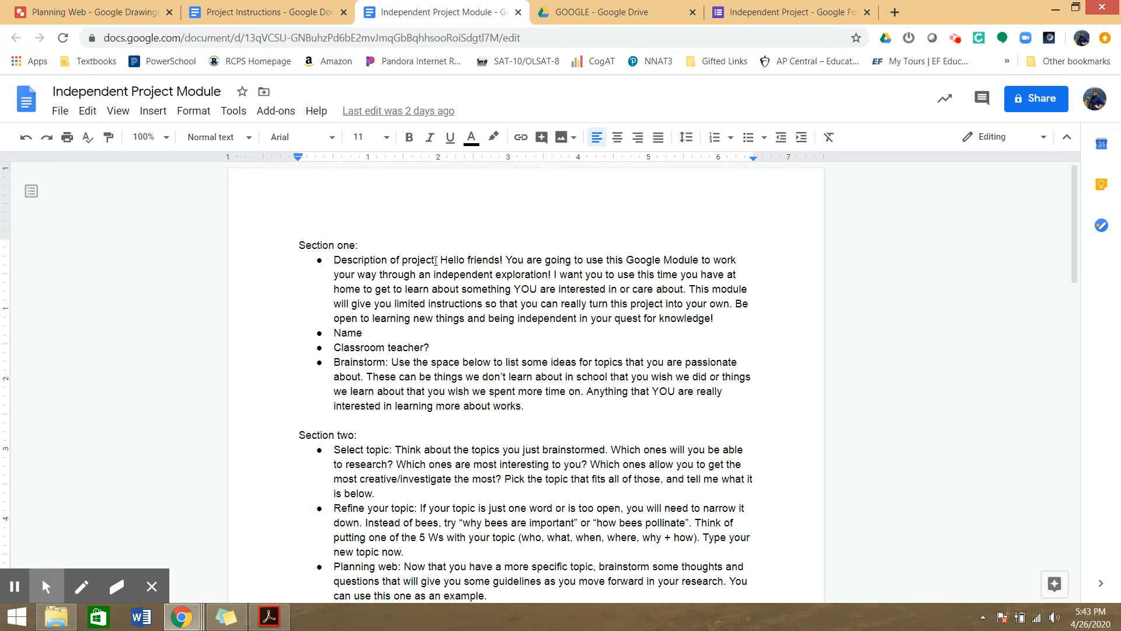
left_click_drag(441, 260, 711, 319)
right_click(642, 297)
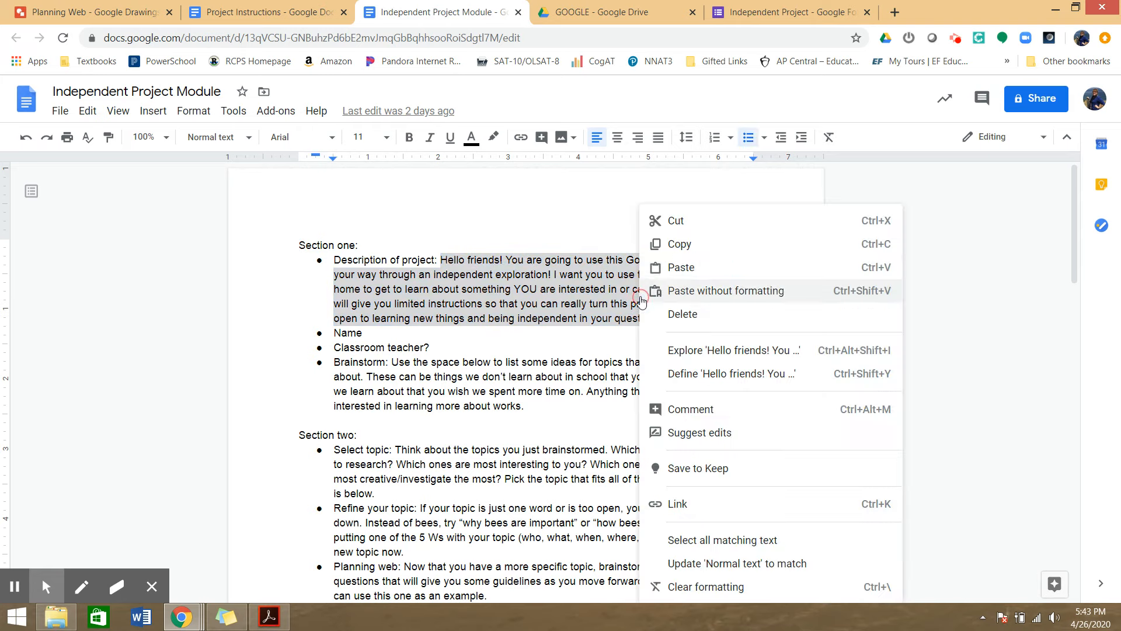
left_click(675, 243)
left_click(782, 12)
left_click(399, 236)
right_click(363, 232)
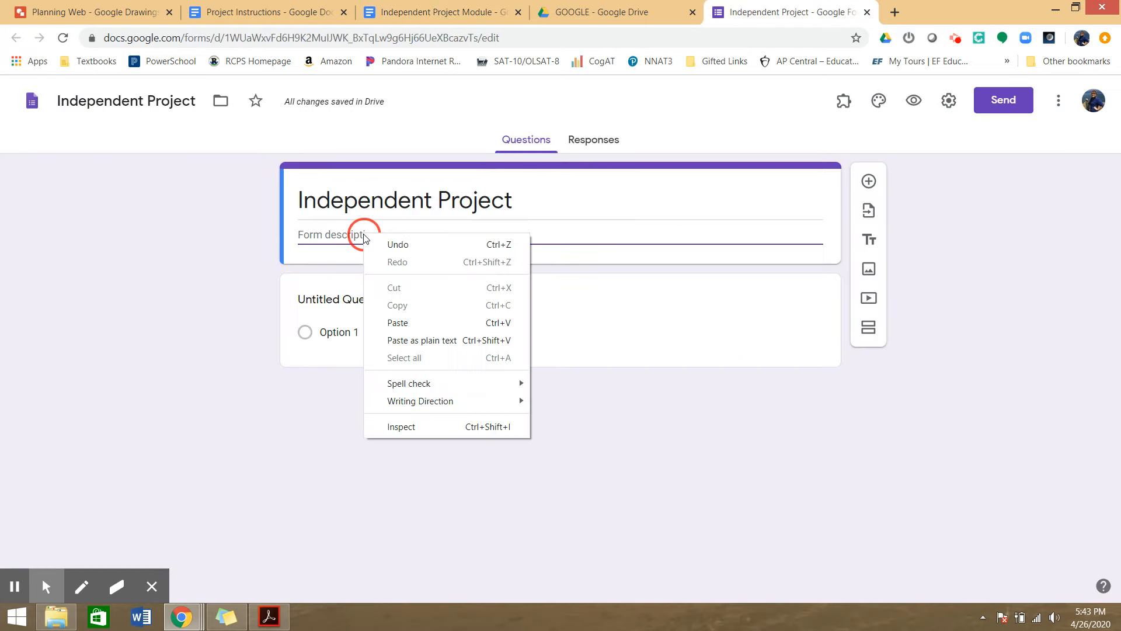
left_click(409, 323)
left_click(690, 478)
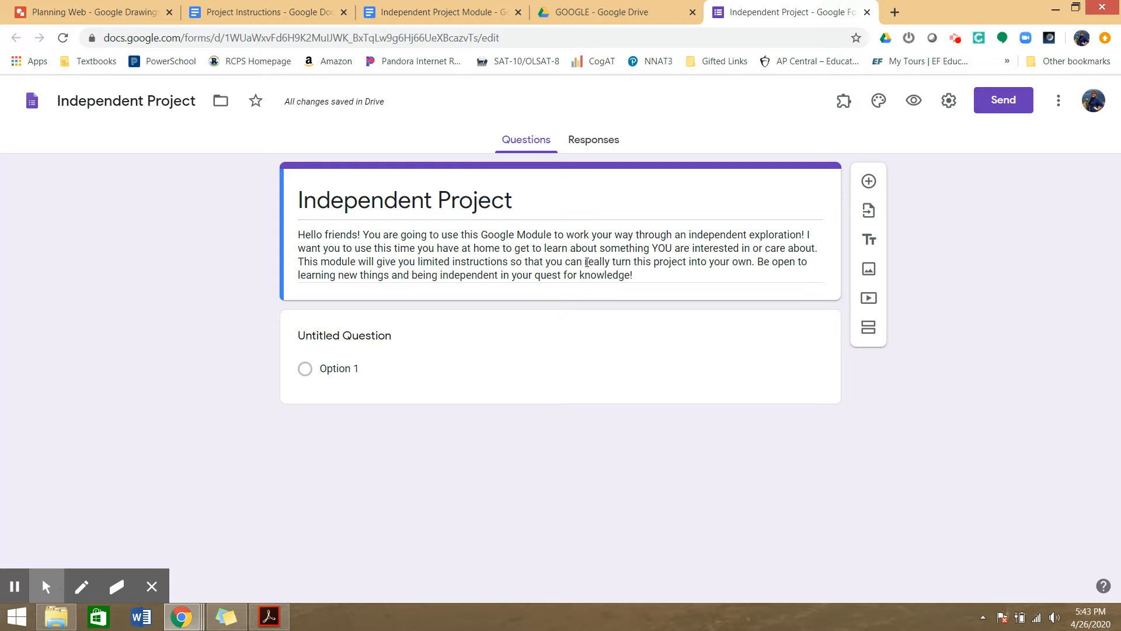
Step: Word the form's first question "Type your name below." as a short answer and make it required
left_click(417, 12)
left_click(558, 308)
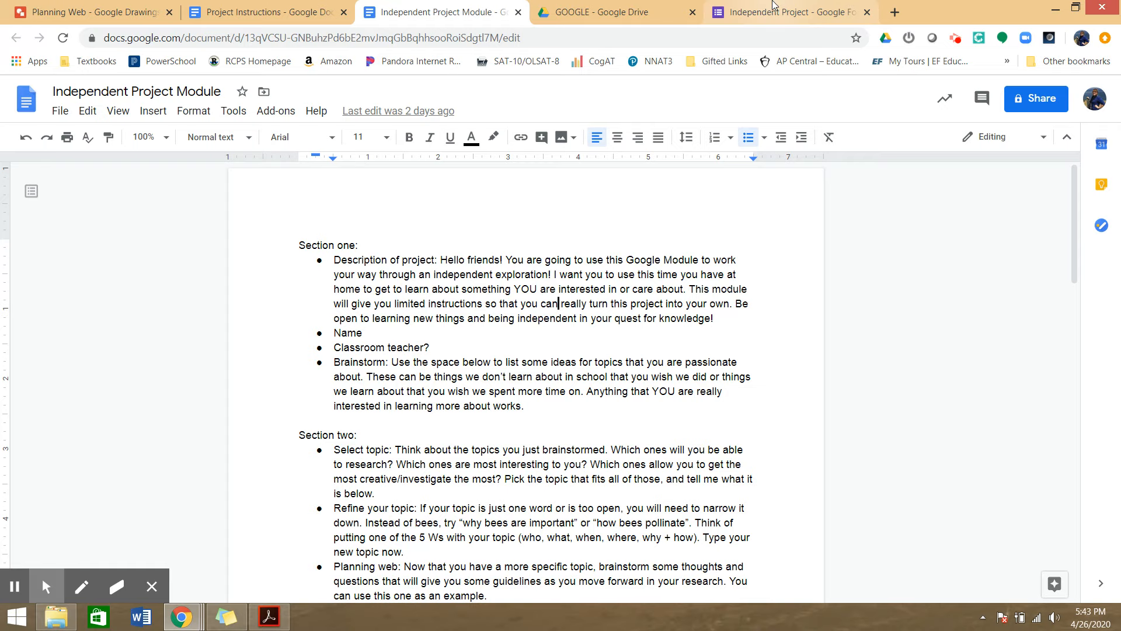
left_click(788, 12)
left_click(375, 349)
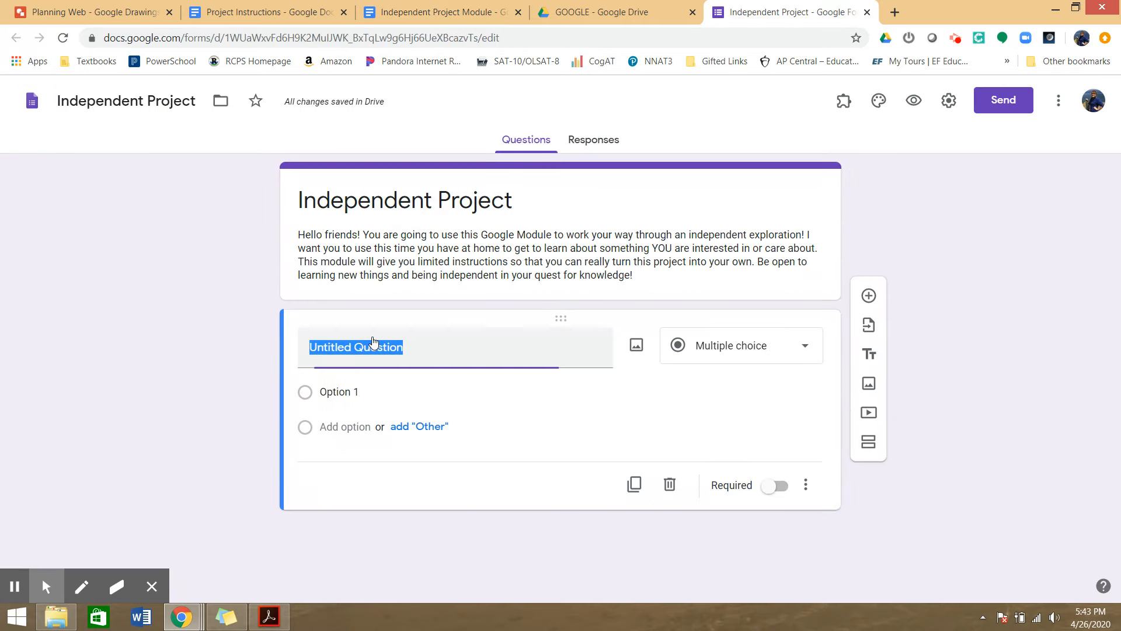
type("Name")
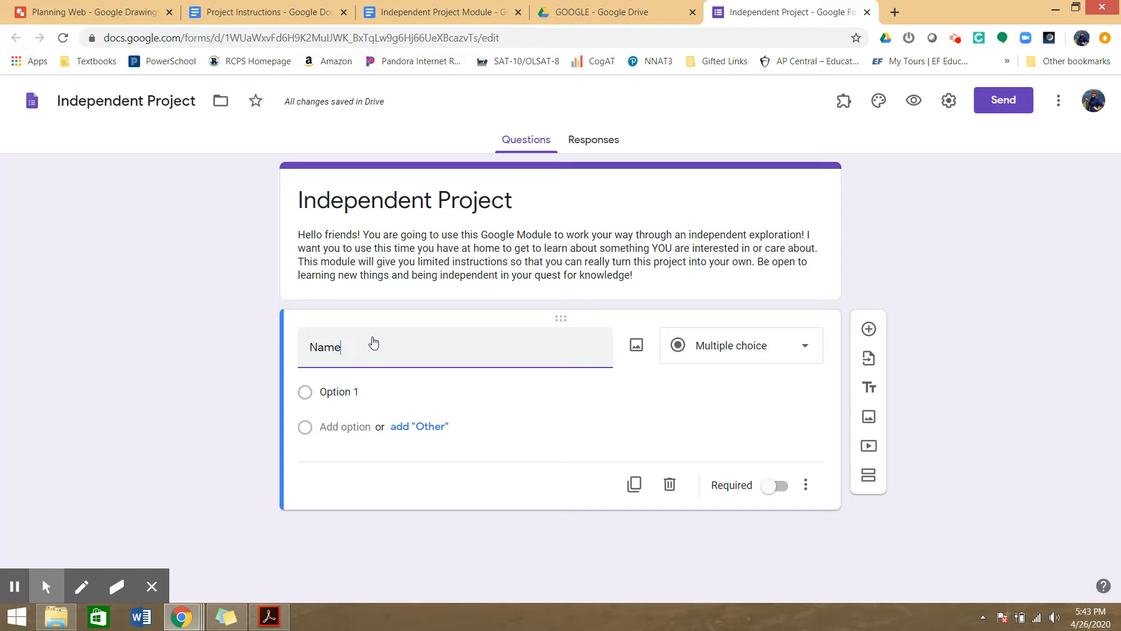
key("BackSpace")
key("BackSpace")
key("BackSpace")
type("Type you")
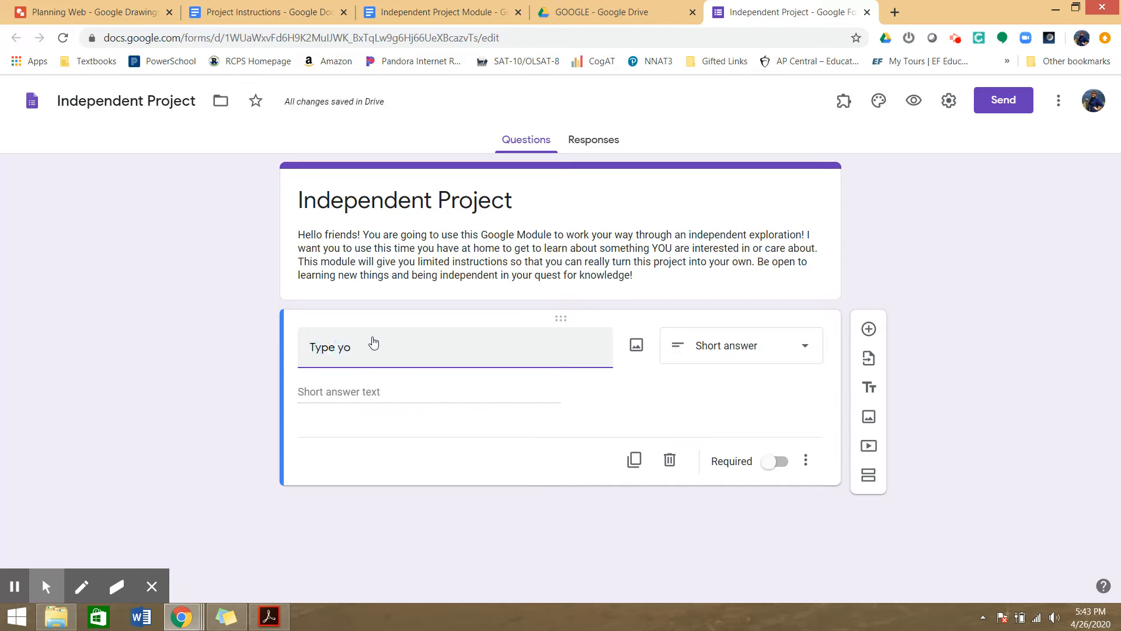
key("BackSpace")
key("BackSpace")
type("Your Name")
type(" your name ")
type("below.")
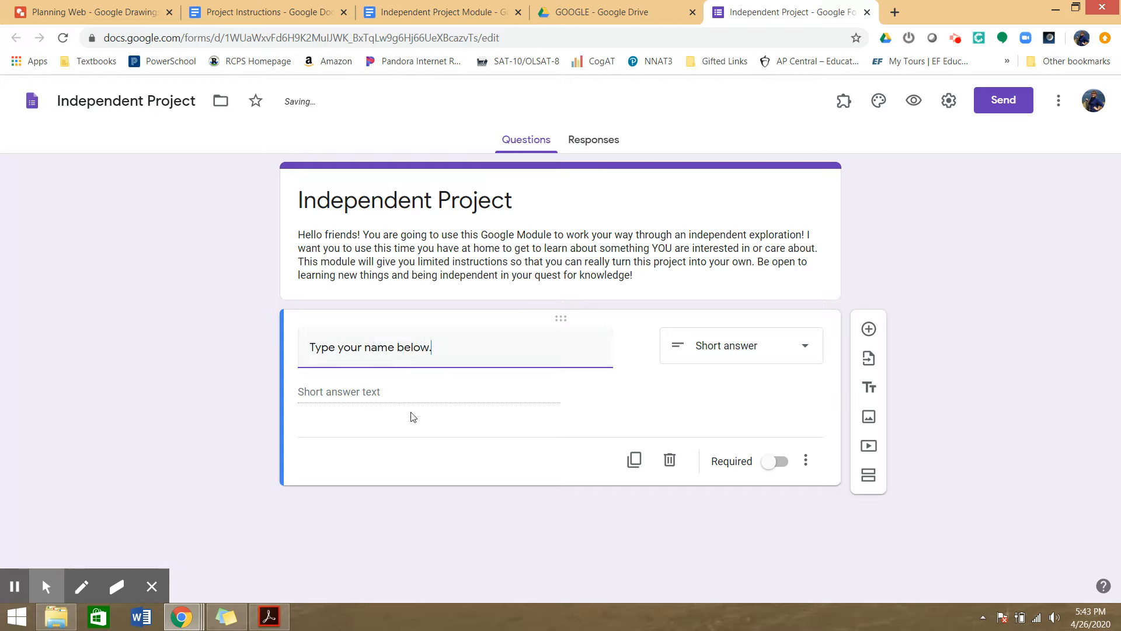
left_click(779, 462)
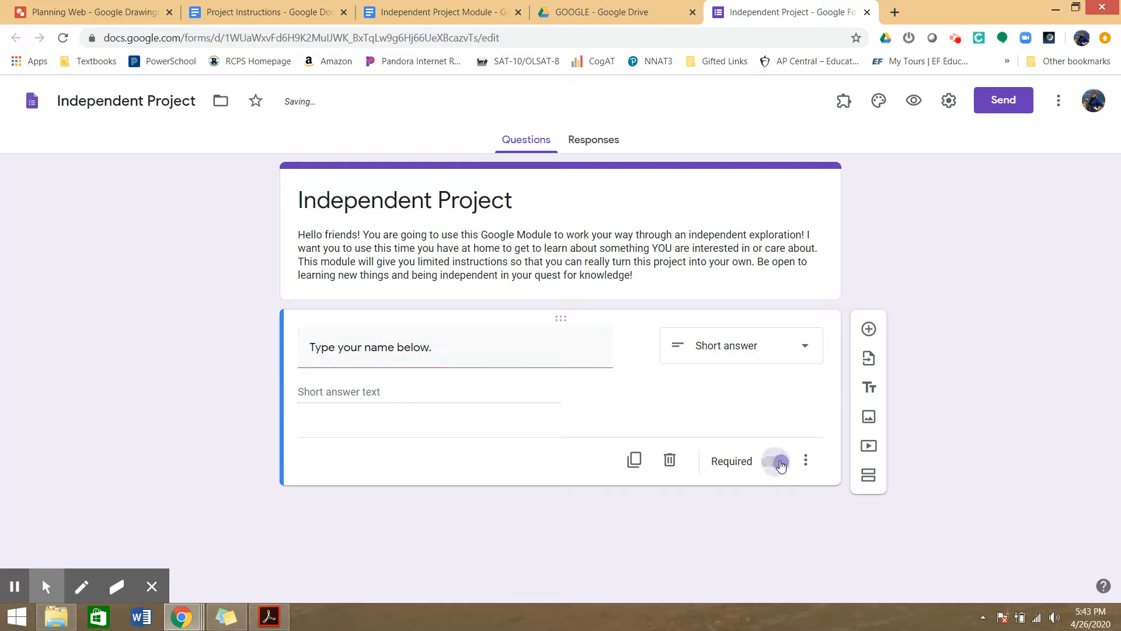
Step: Add a required short-answer question reading "Type your teacher's name below."
left_click(485, 18)
left_click(785, 13)
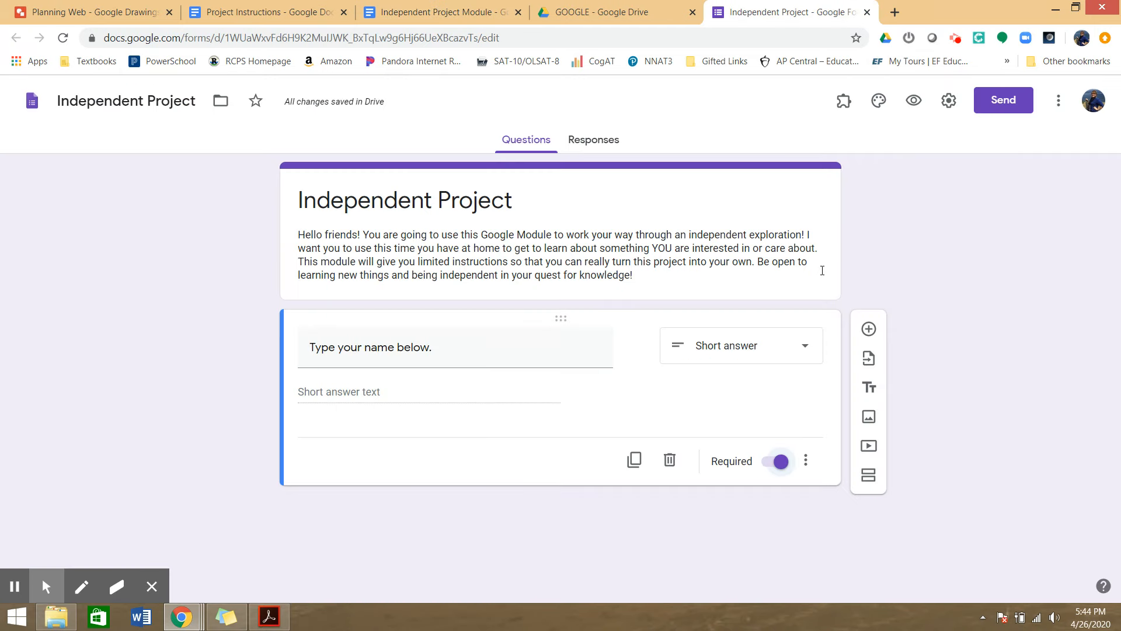
left_click(869, 328)
type("Type o")
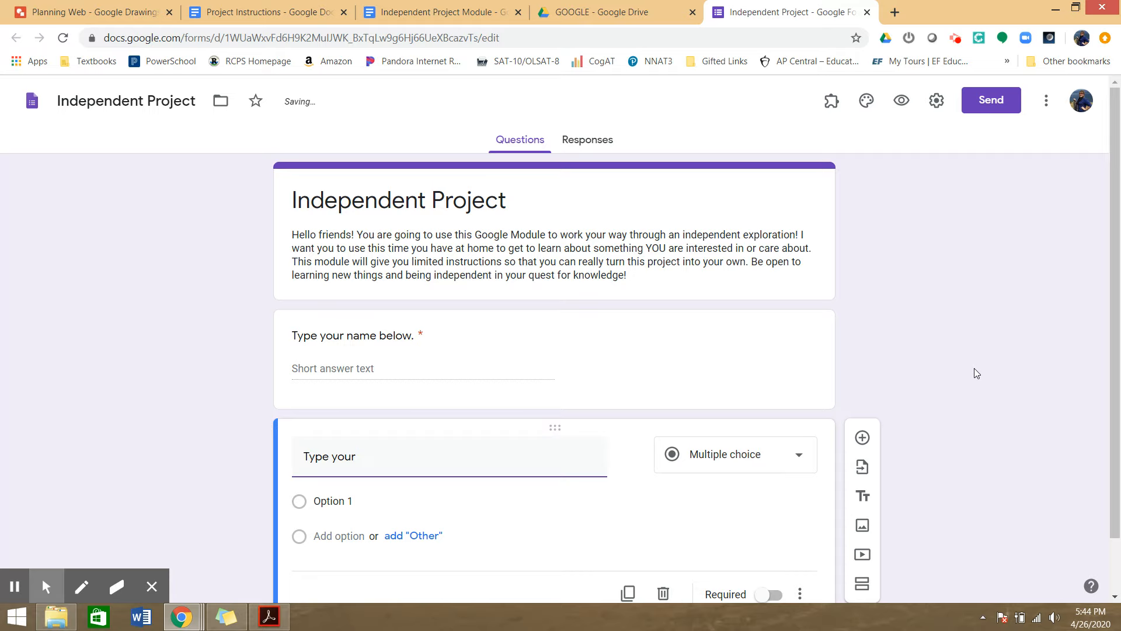
scroll(972, 363, "down", 1)
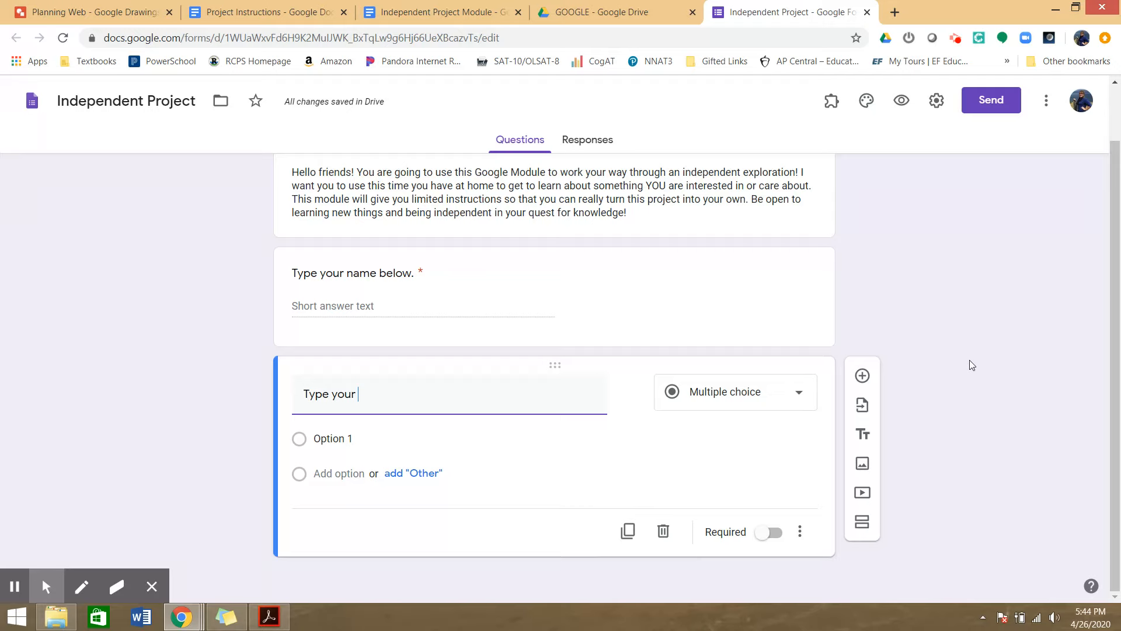
type("eacher's name below.")
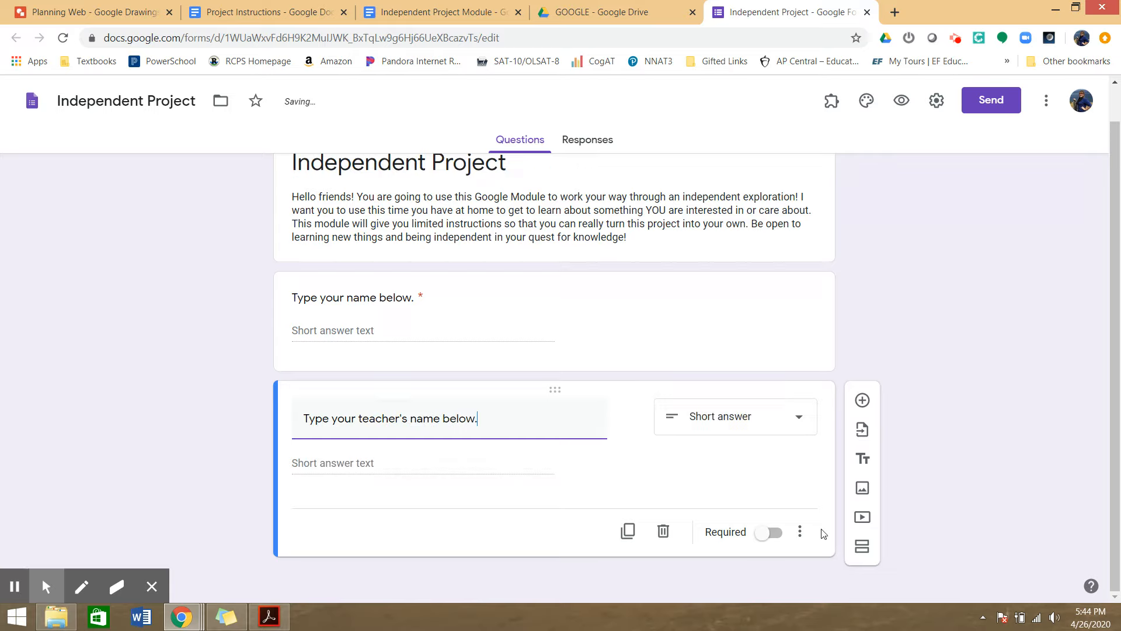
left_click(769, 532)
Step: Insert the word "homeroom" before "teacher's" in the second question's text
triple_click(358, 418)
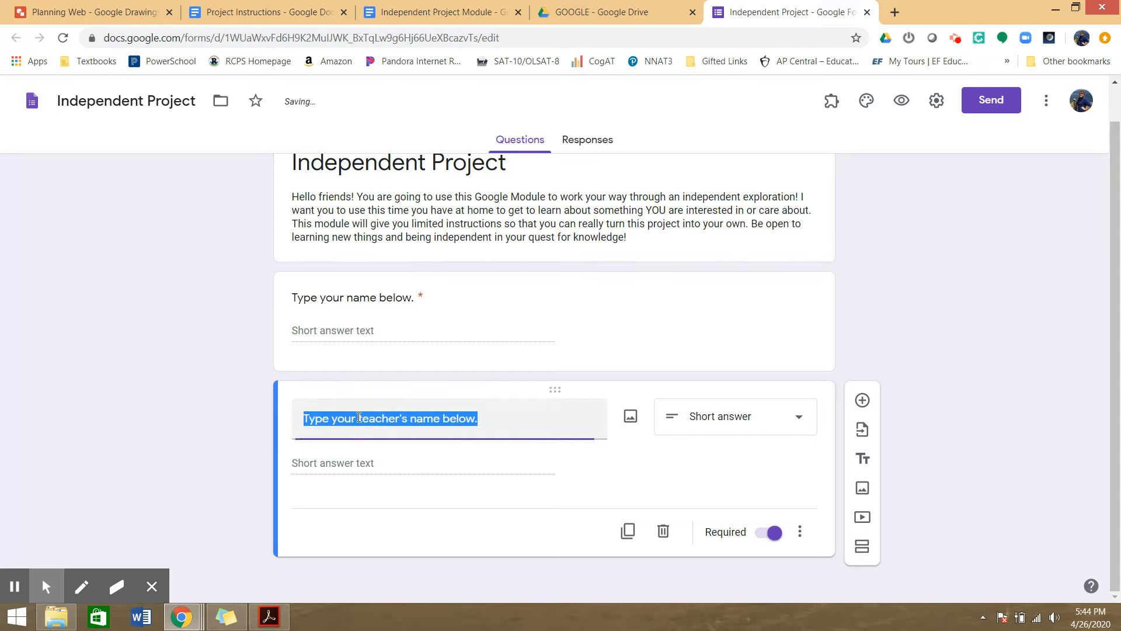
left_click(359, 418)
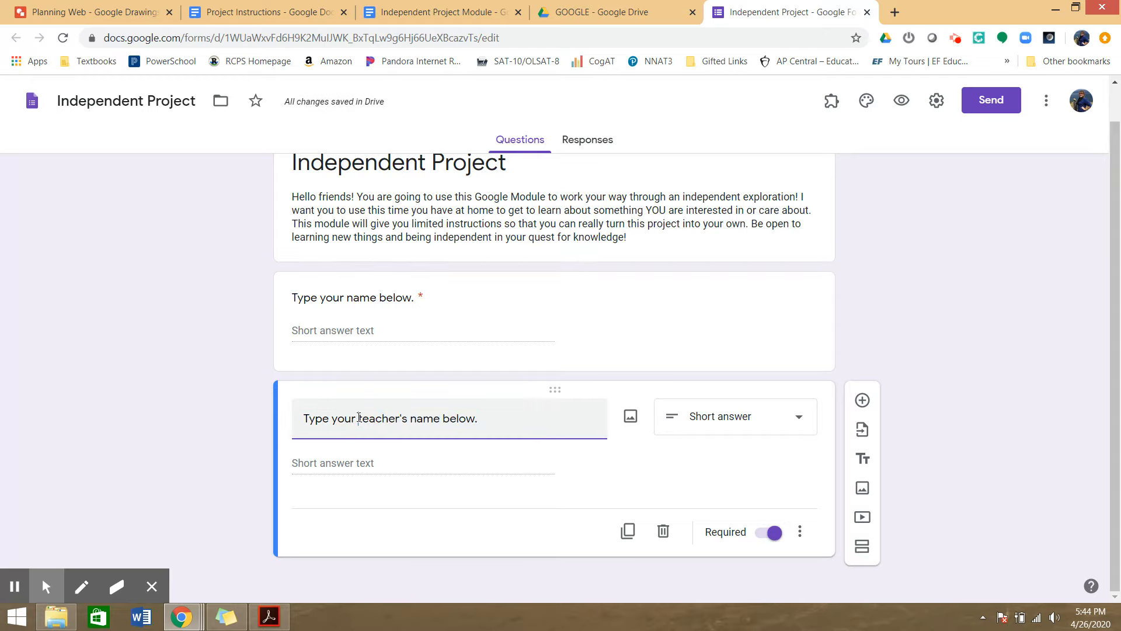
type("homeroom")
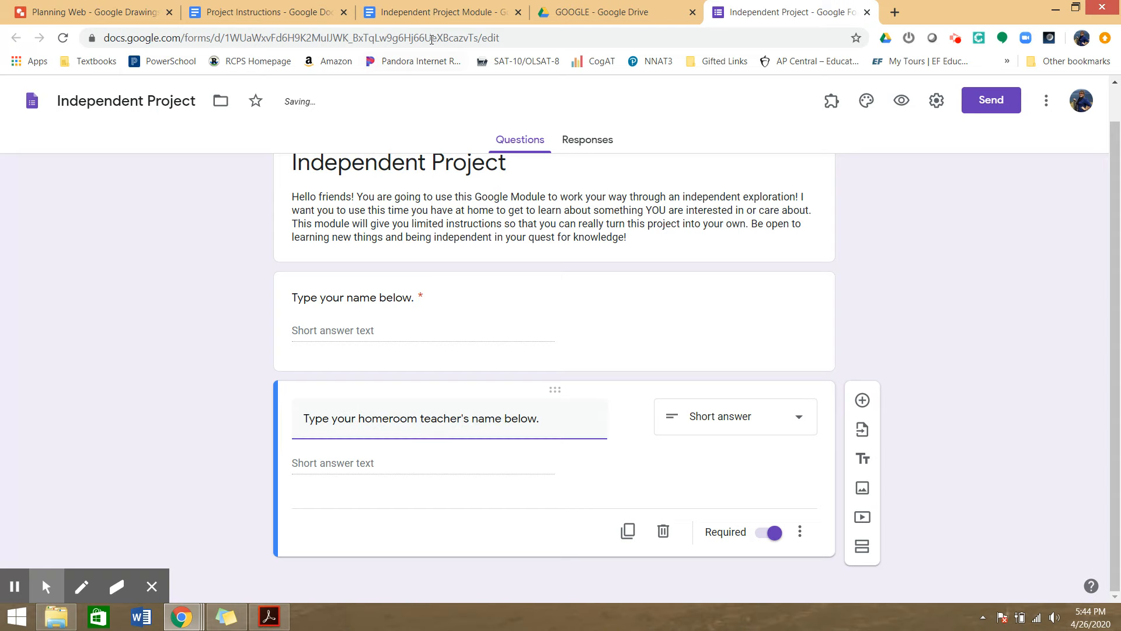
Step: Check the module document for the next item and add a third question with the Paragraph answer type
left_click(433, 14)
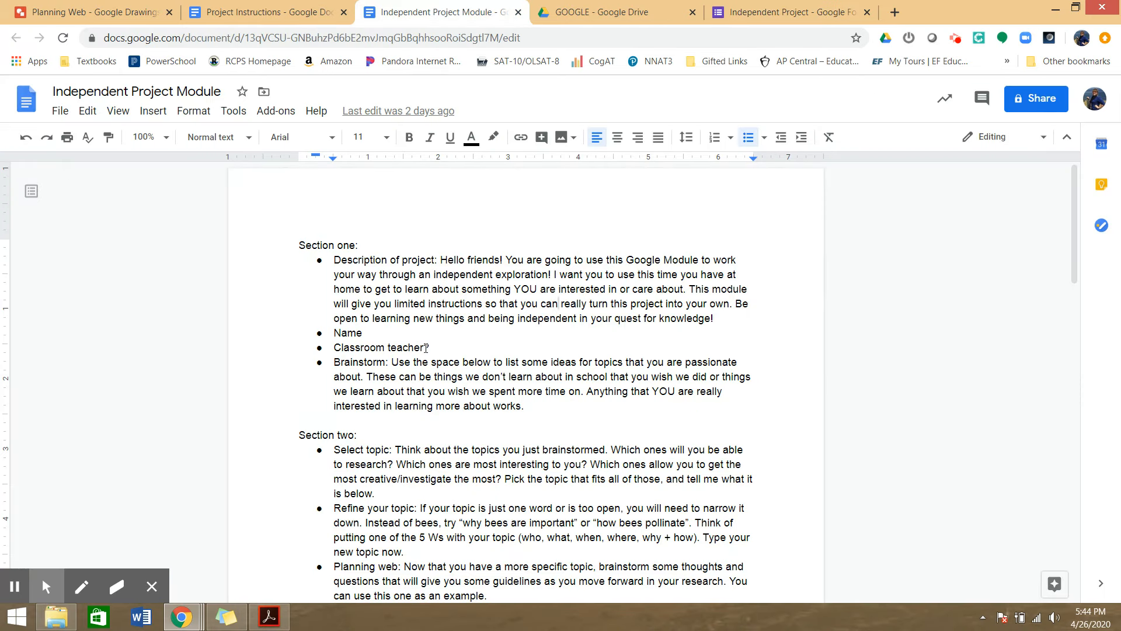
left_click(567, 376)
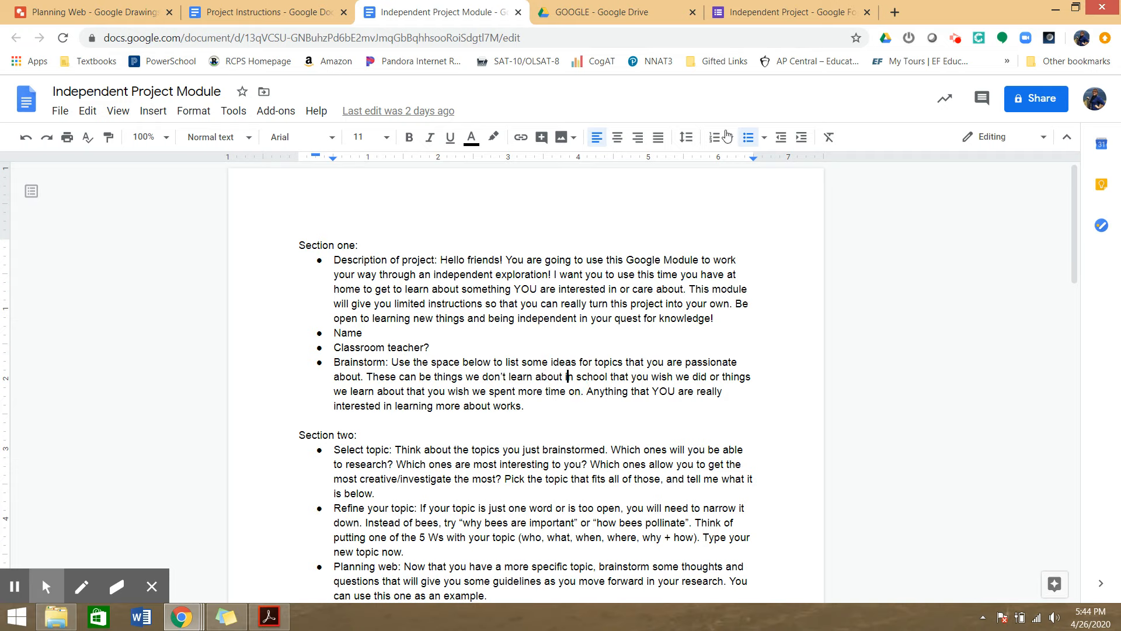
left_click(783, 11)
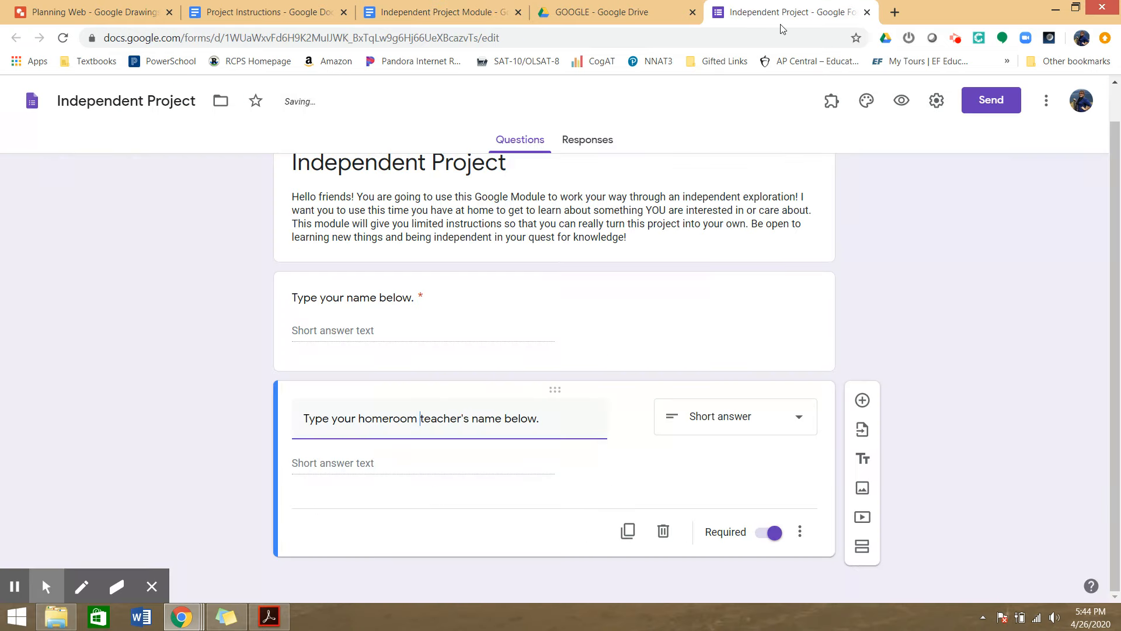
left_click(958, 420)
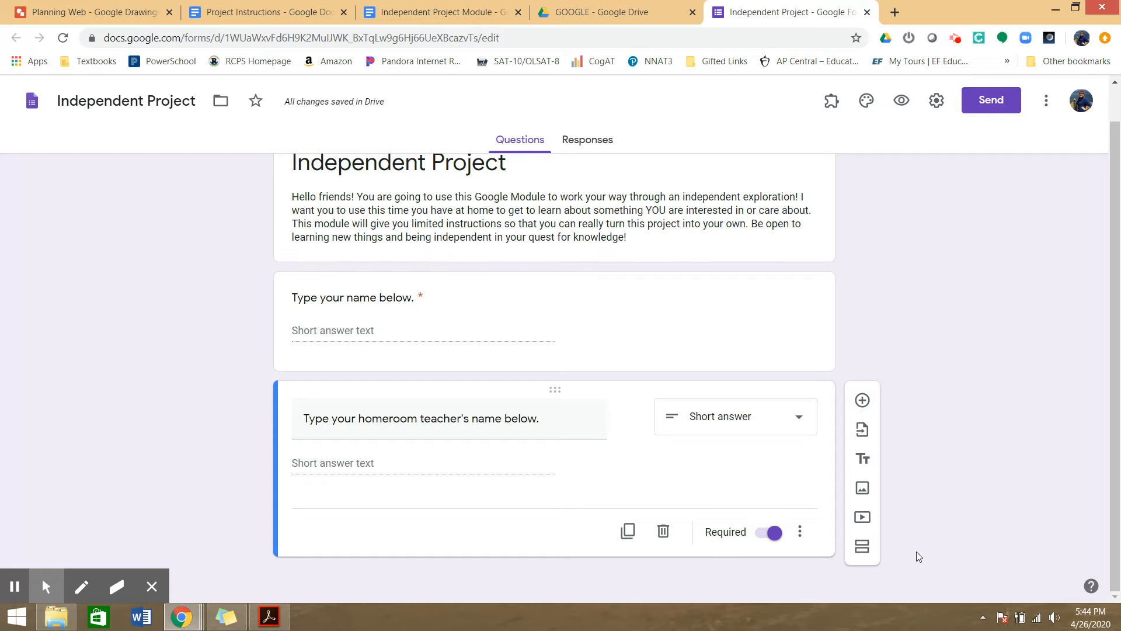
left_click(862, 400)
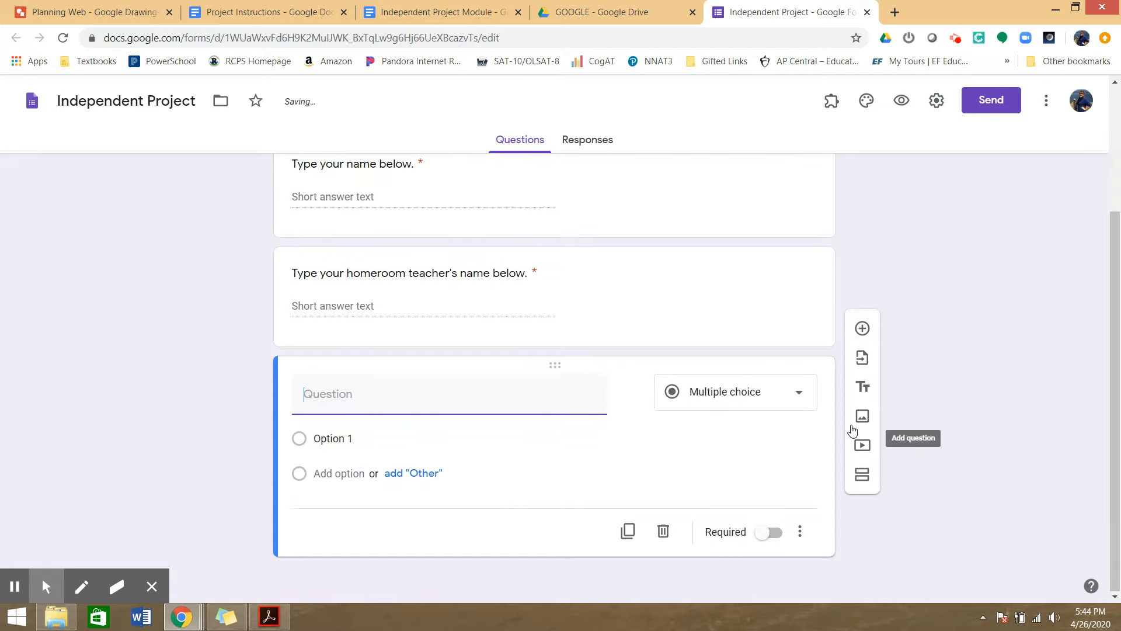
left_click(777, 403)
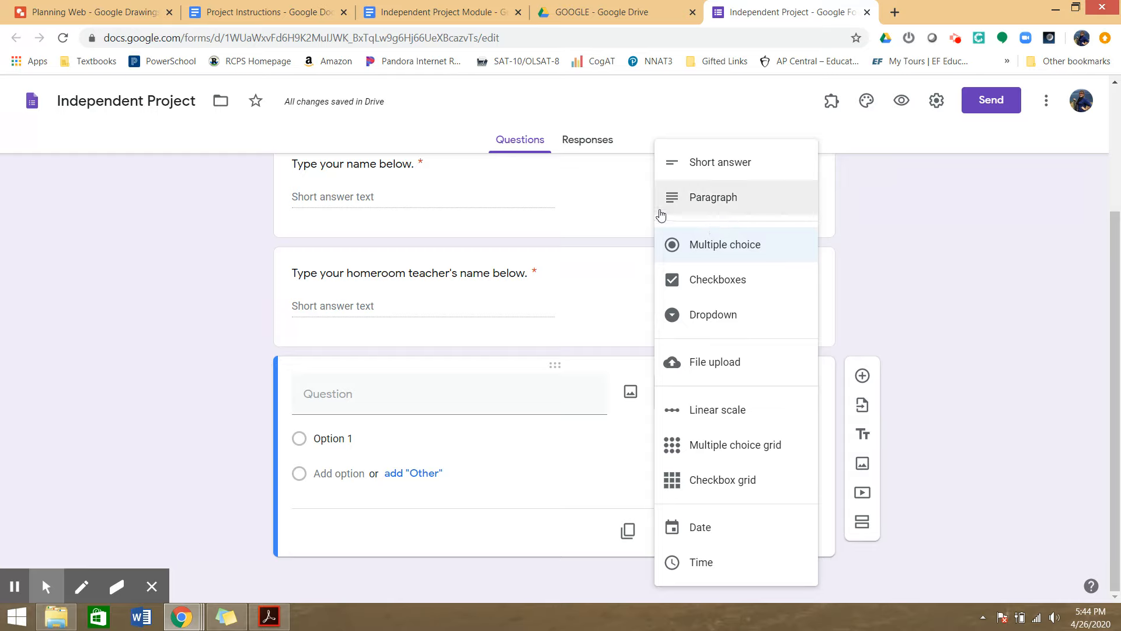
left_click(717, 200)
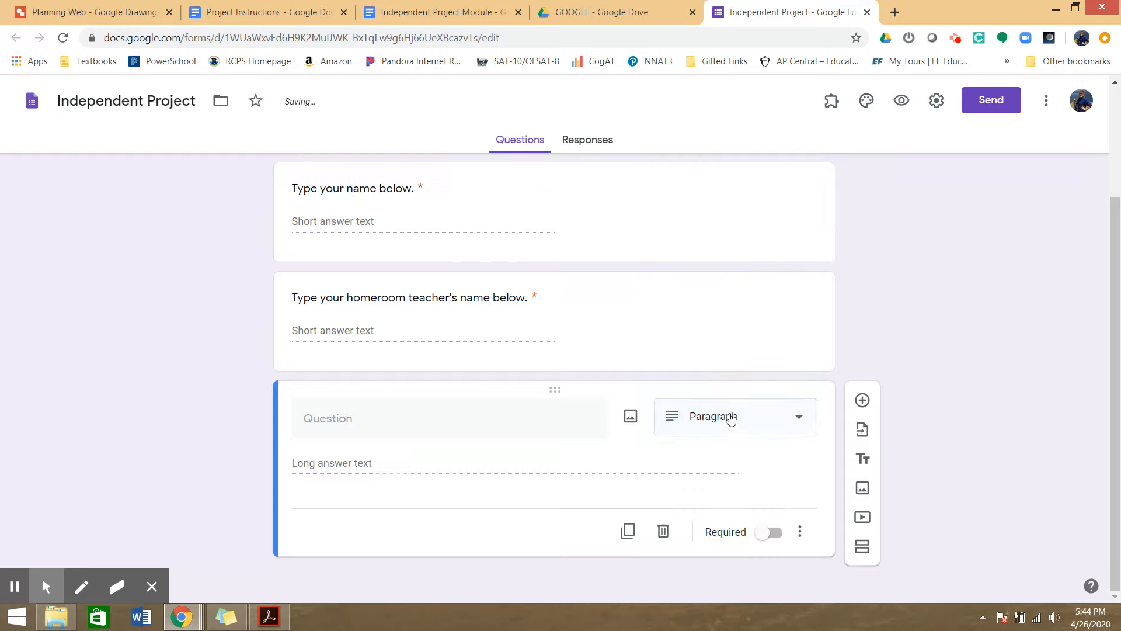
left_click(496, 426)
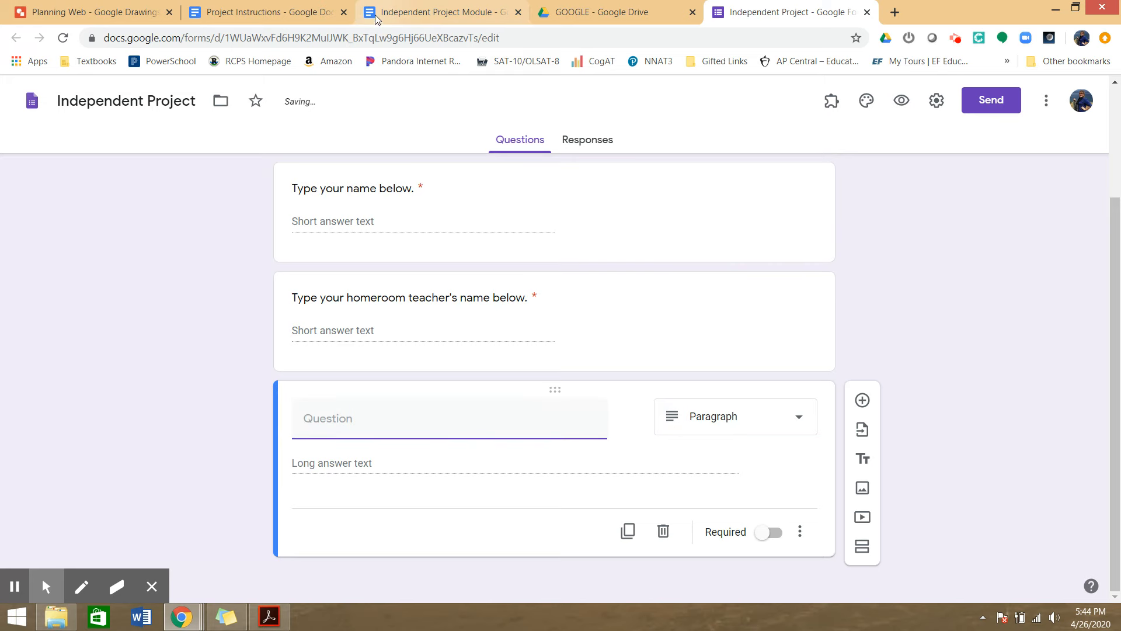
Step: Copy the Brainstorm prompt, starting "Use the space below to list some ideas", from the module document into the paragraph question's text
left_click(480, 14)
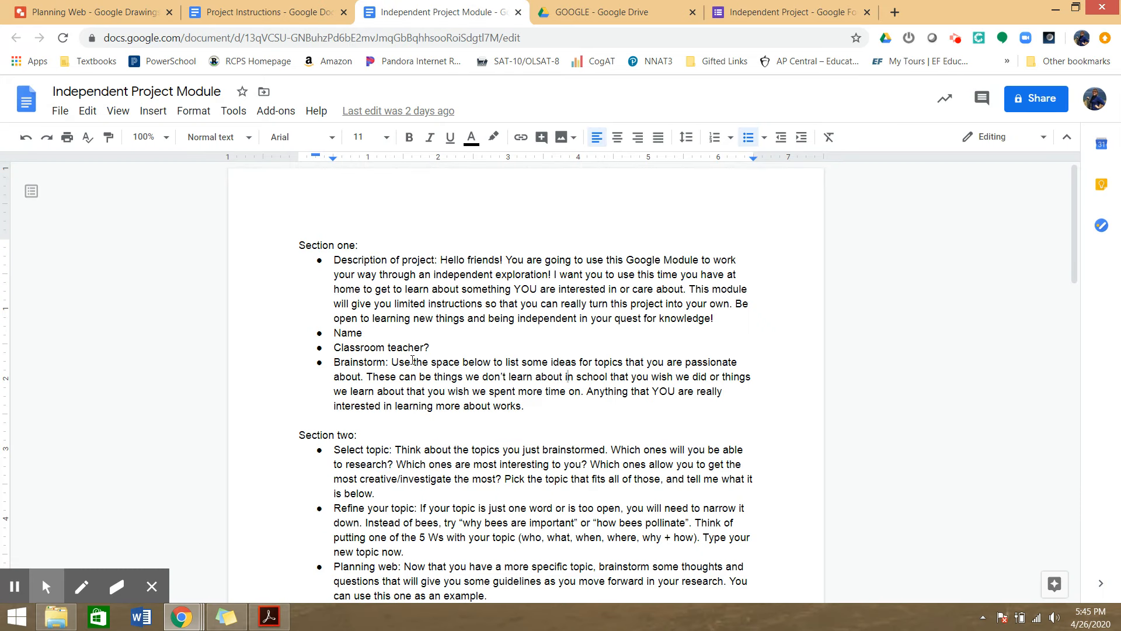
left_click_drag(391, 362, 525, 405)
right_click(493, 405)
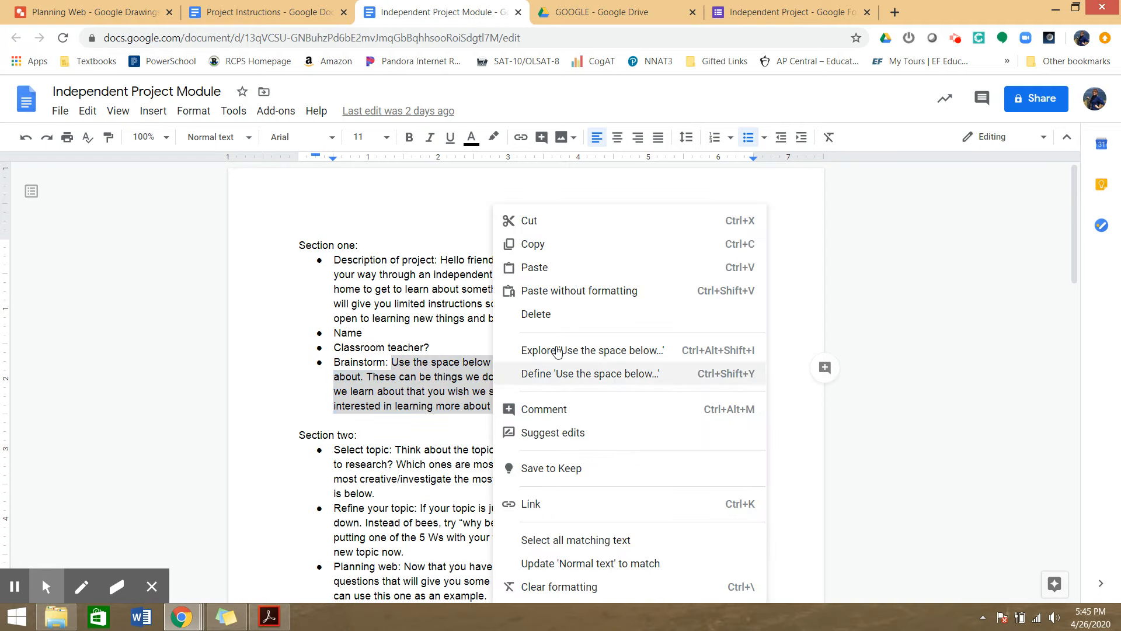
left_click(558, 245)
left_click(781, 7)
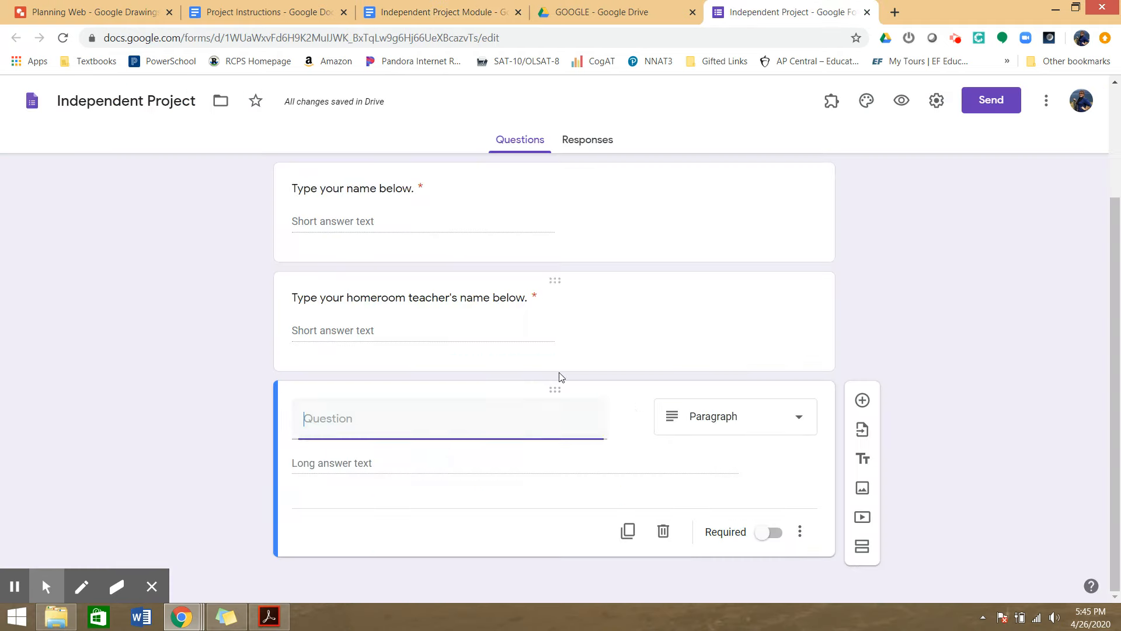
right_click(324, 419)
left_click(386, 303)
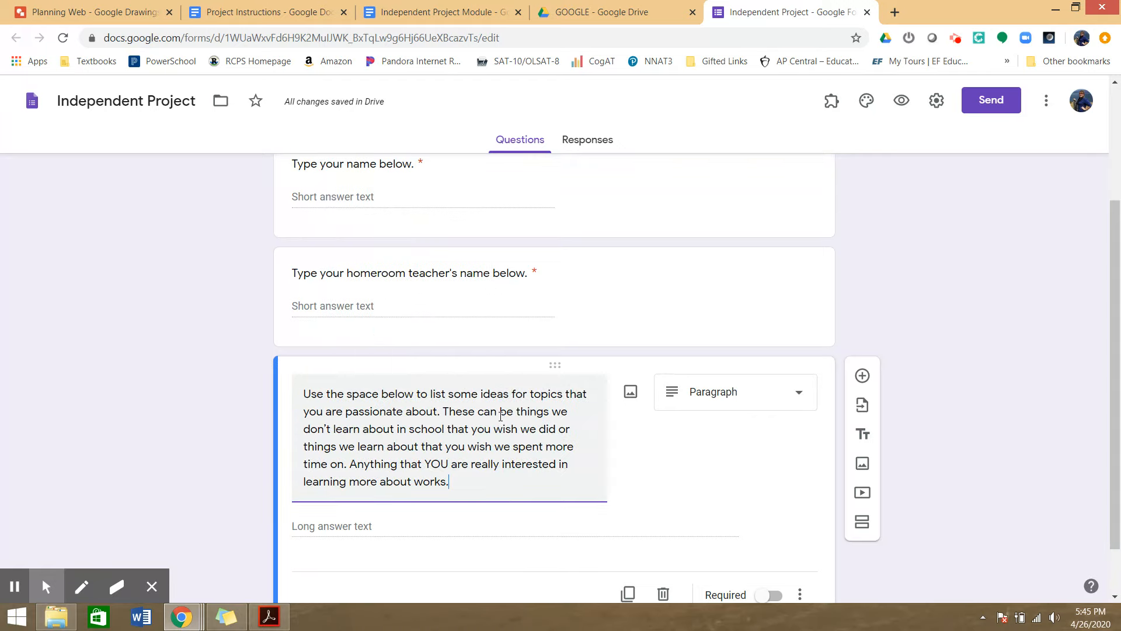
scroll(738, 500, "down", 1)
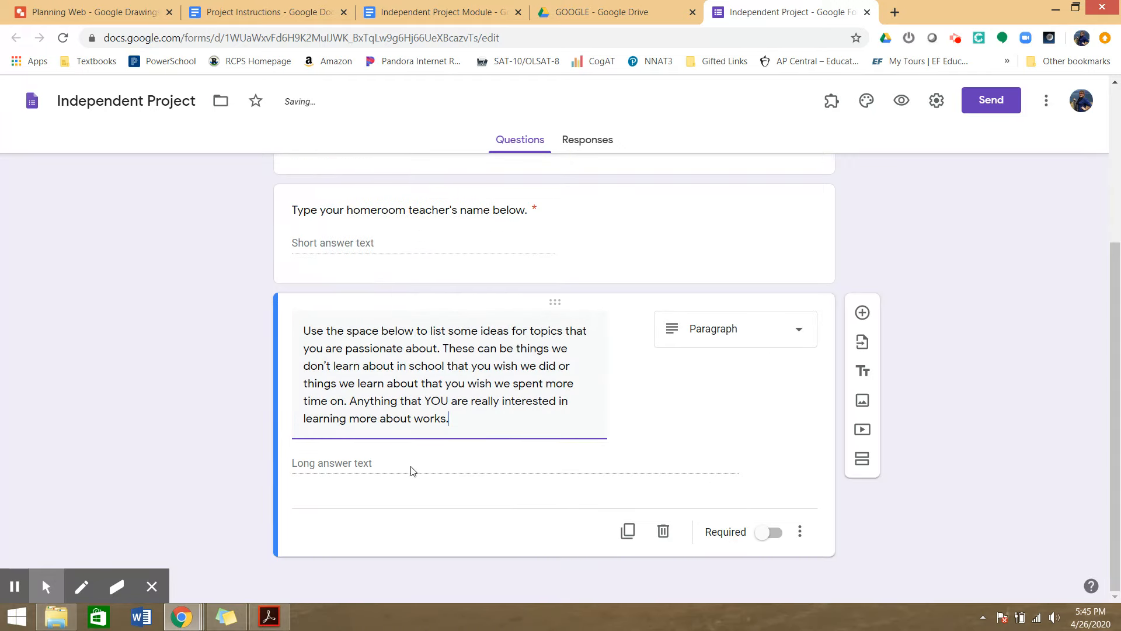
Step: Make the brainstorm paragraph question required and add a new section after it
left_click(191, 401)
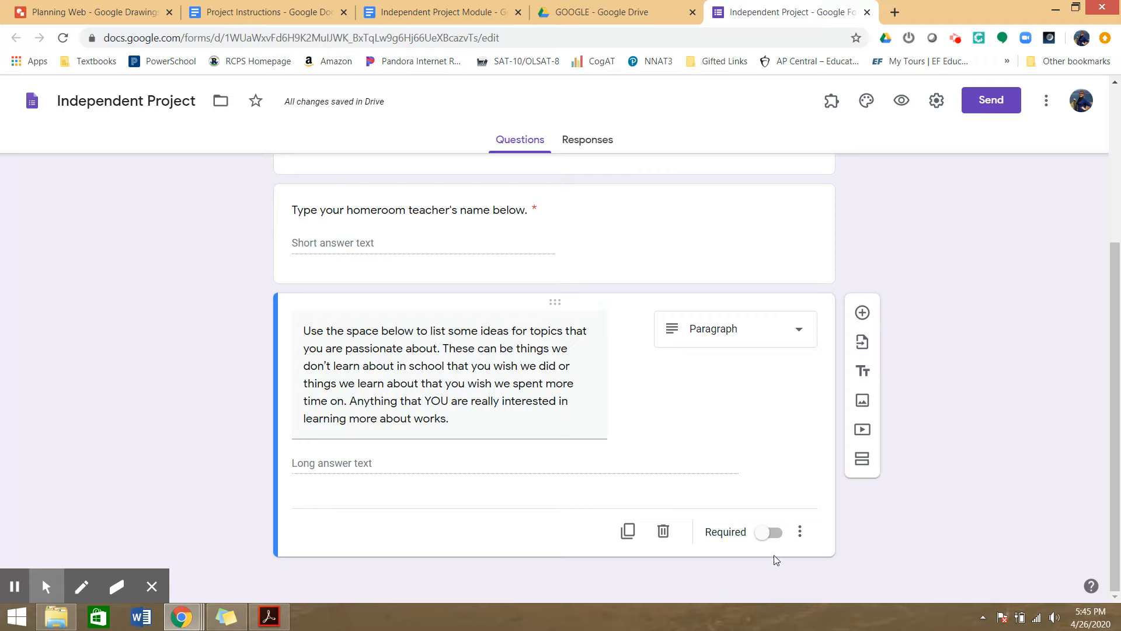
left_click(769, 534)
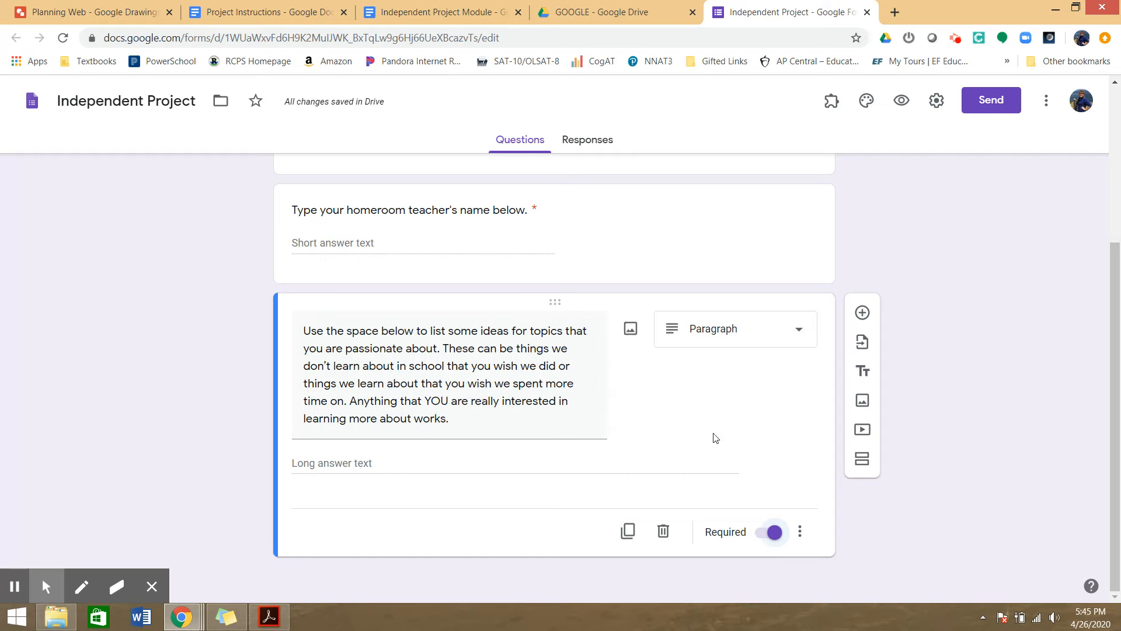
scroll(593, 388, "up", 4)
scroll(516, 358, "down", 4)
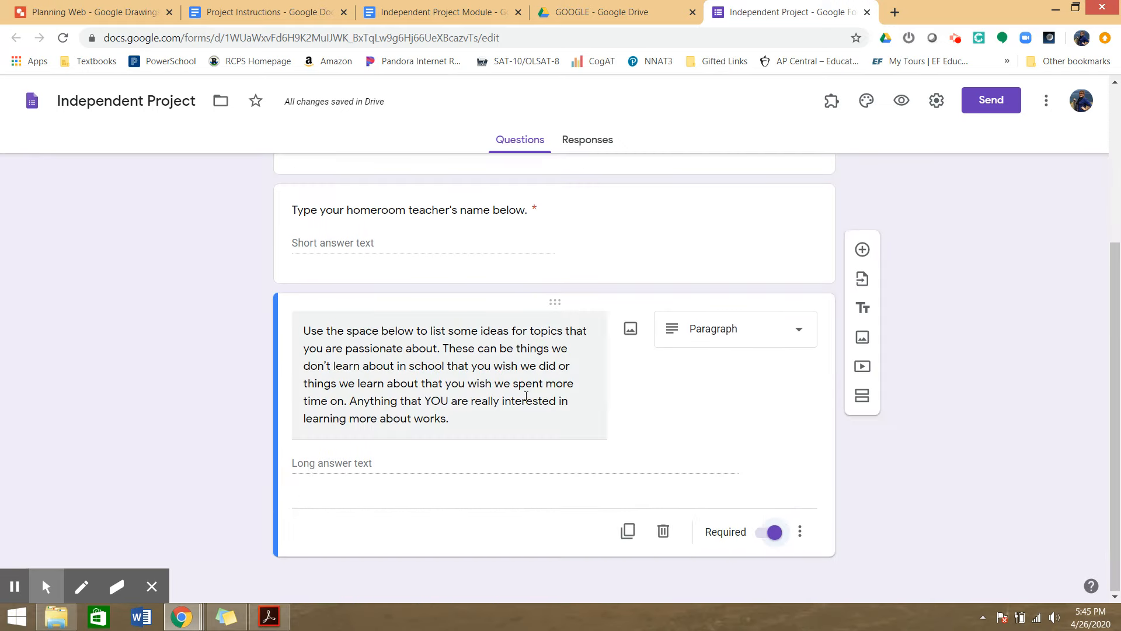
left_click(862, 460)
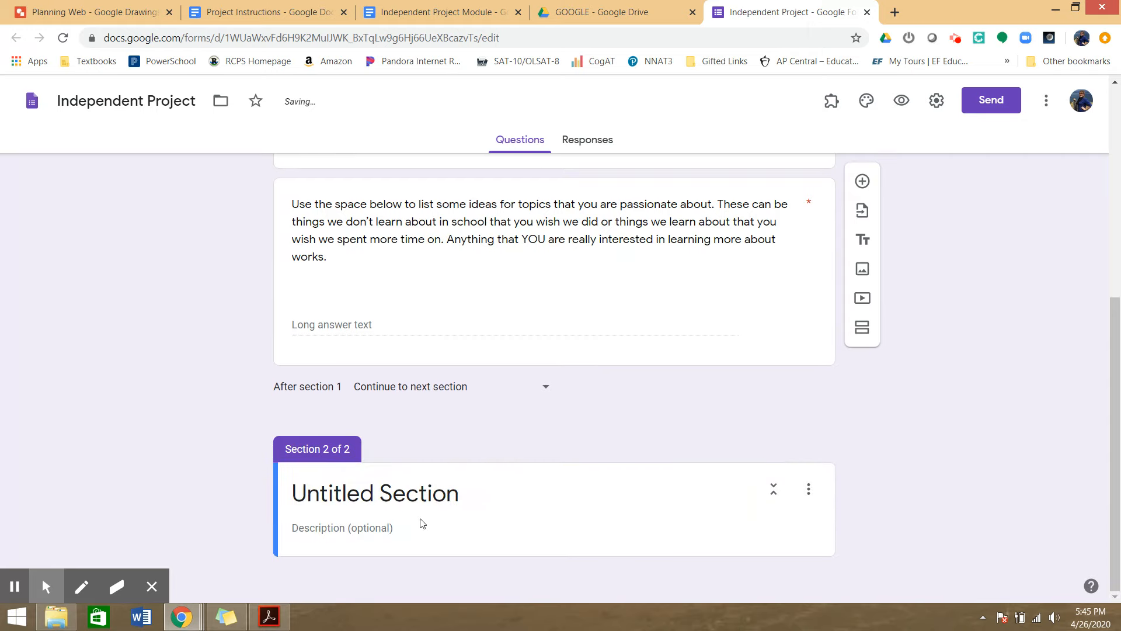
Step: Review section 1 and set its follow-up navigation to "Continue to next section"
scroll(426, 383, "up", 5)
scroll(428, 375, "up", 2)
scroll(288, 395, "down", 6)
left_click(414, 390)
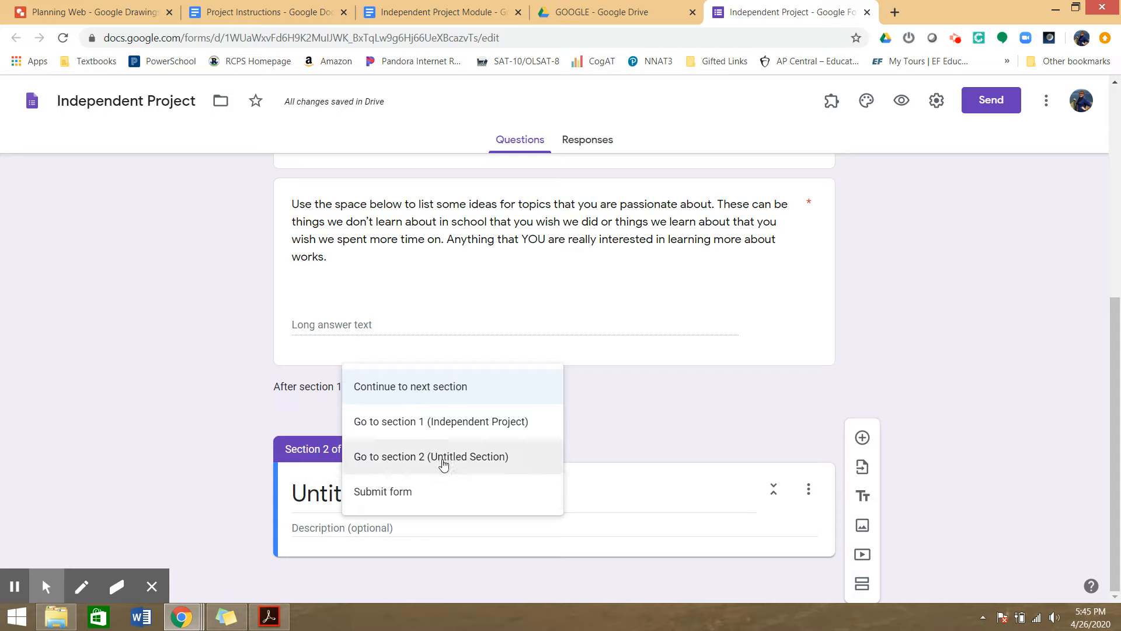
left_click(442, 388)
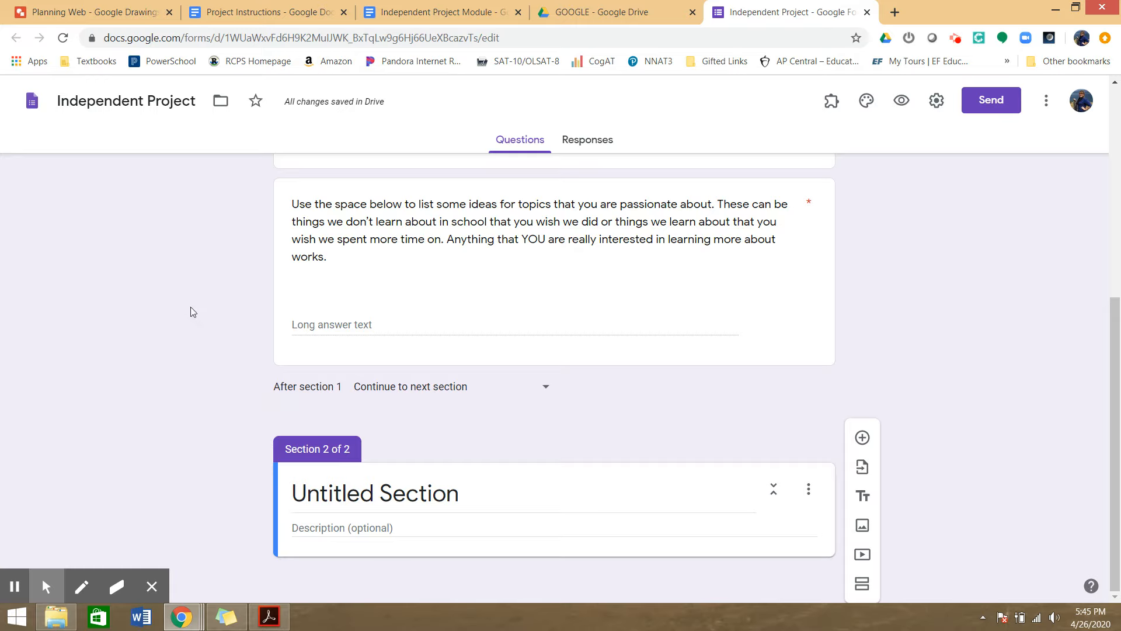
Step: Highlight the whole Section one block in yellow in the Independent Project Module document
left_click(458, 9)
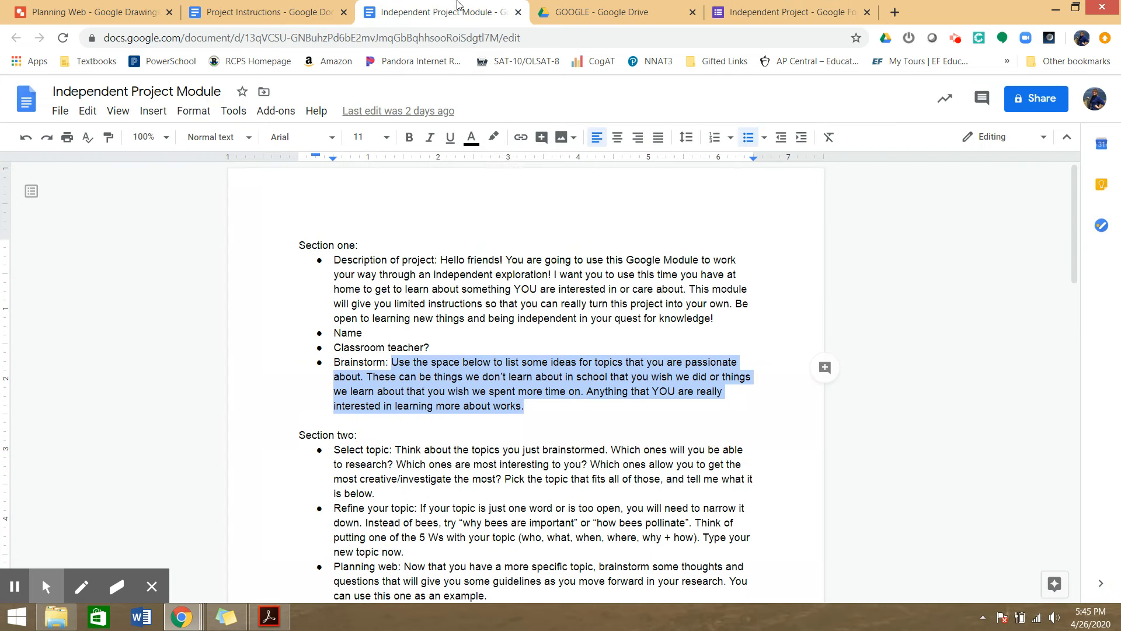
left_click(403, 245)
left_click_drag(284, 232, 618, 407)
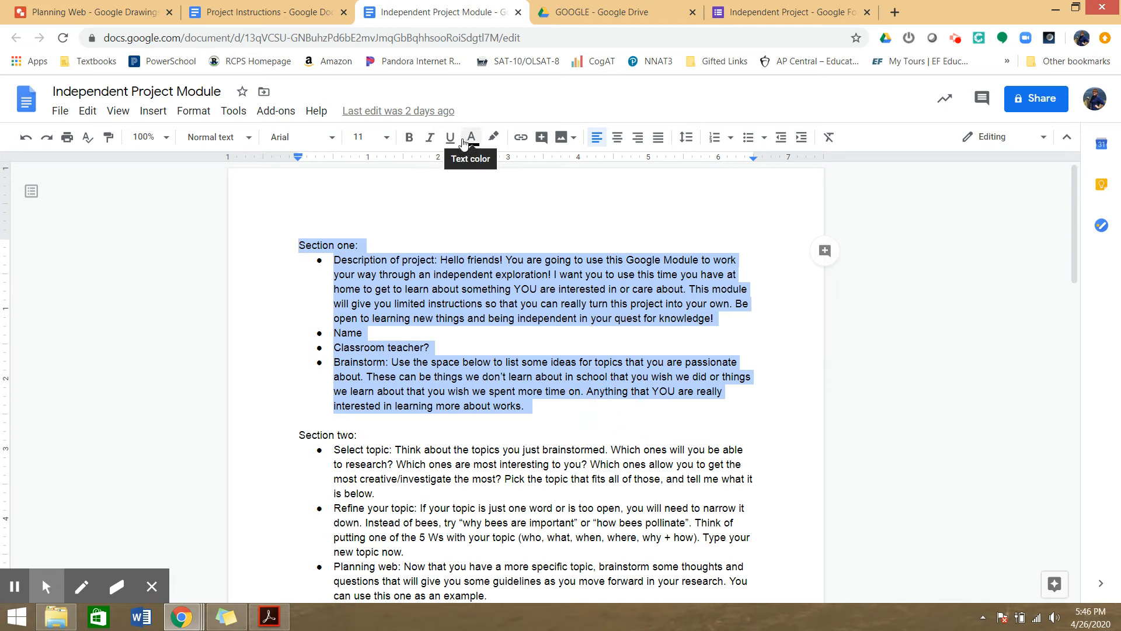
left_click(493, 137)
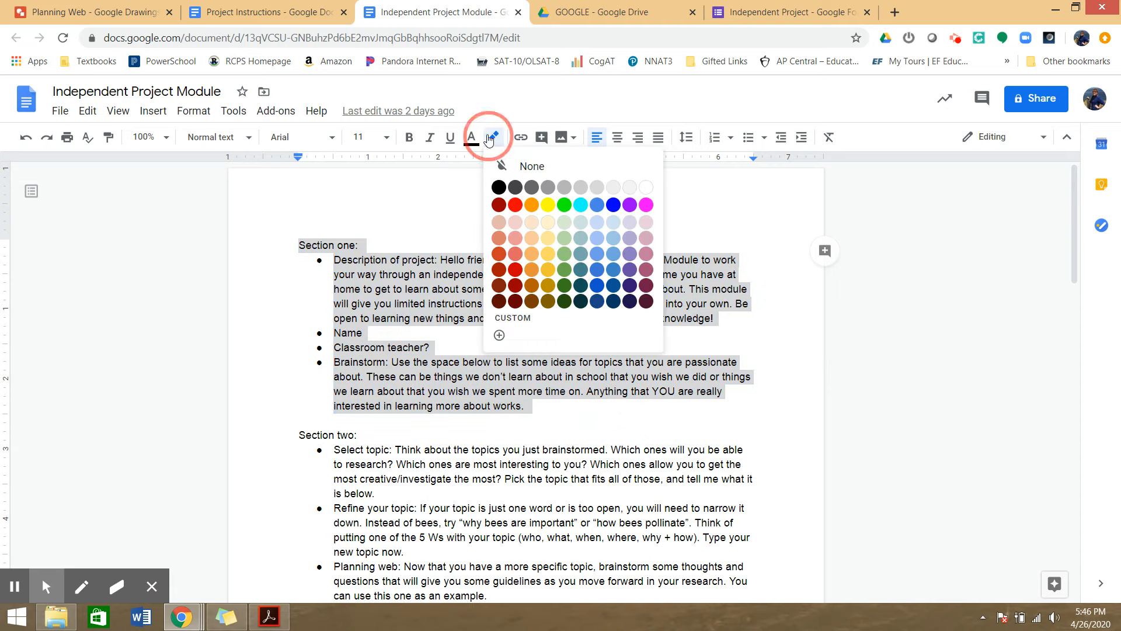
left_click(546, 205)
left_click(439, 420)
scroll(437, 426, "down", 3)
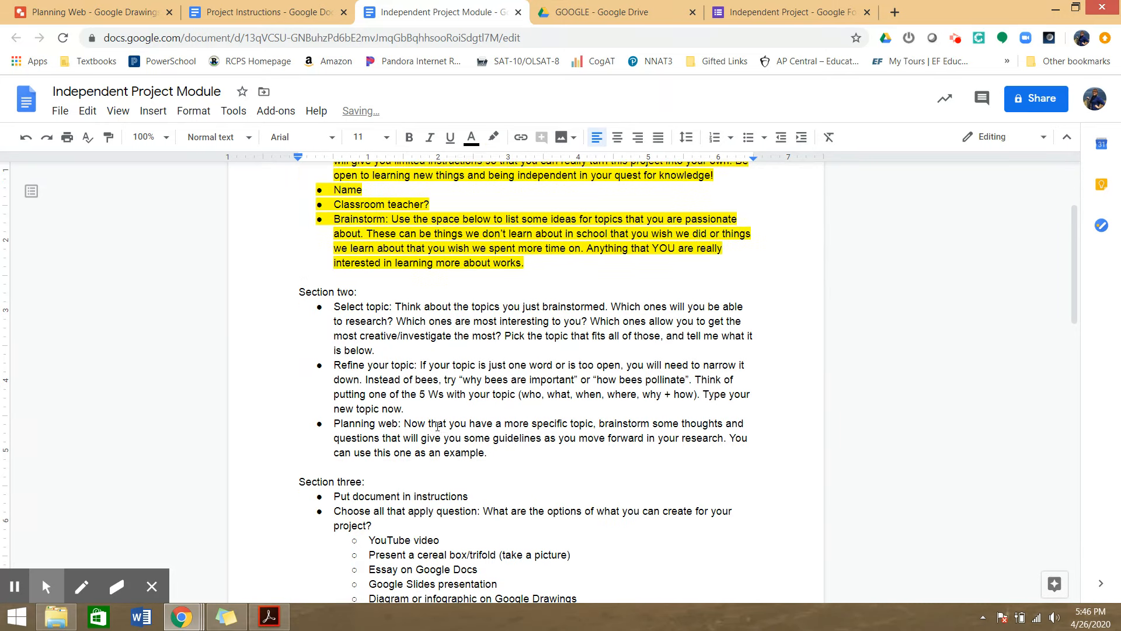
scroll(438, 425, "up", 1)
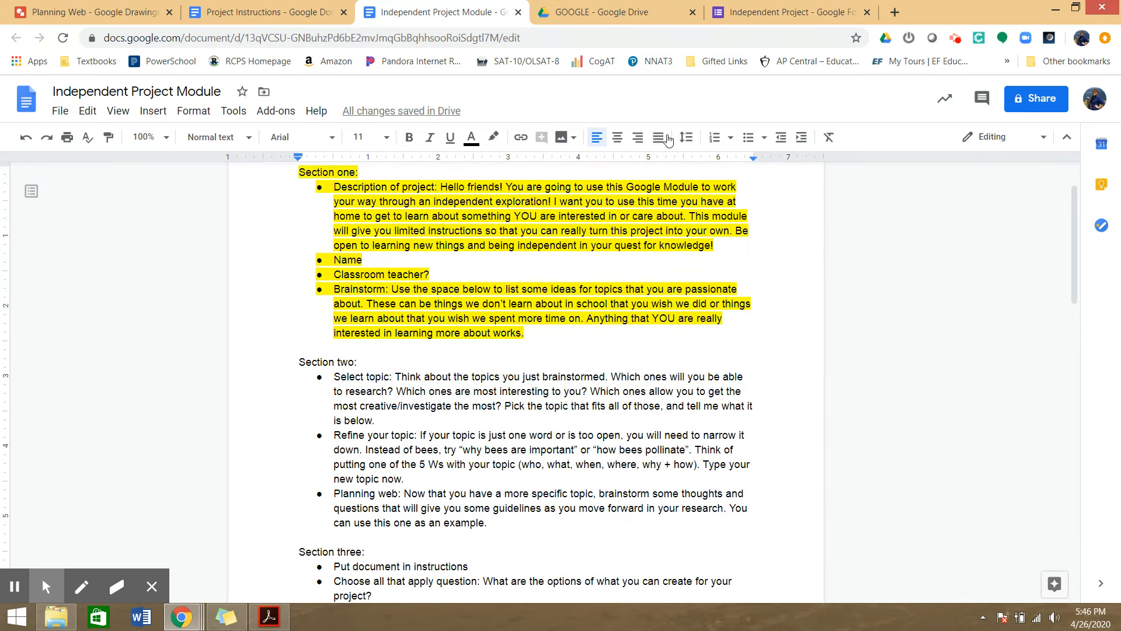
Step: Title section 2 of the form "Refining and Planning Your Topic"
left_click(789, 11)
scroll(400, 453, "up", 3)
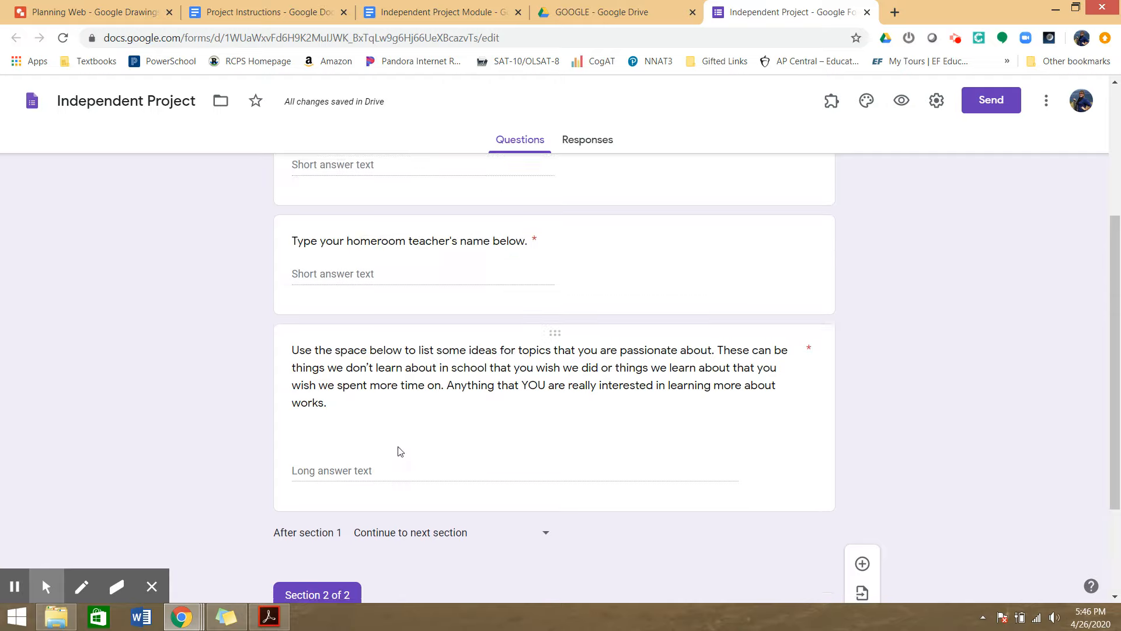
scroll(400, 452, "up", 4)
scroll(396, 479, "down", 6)
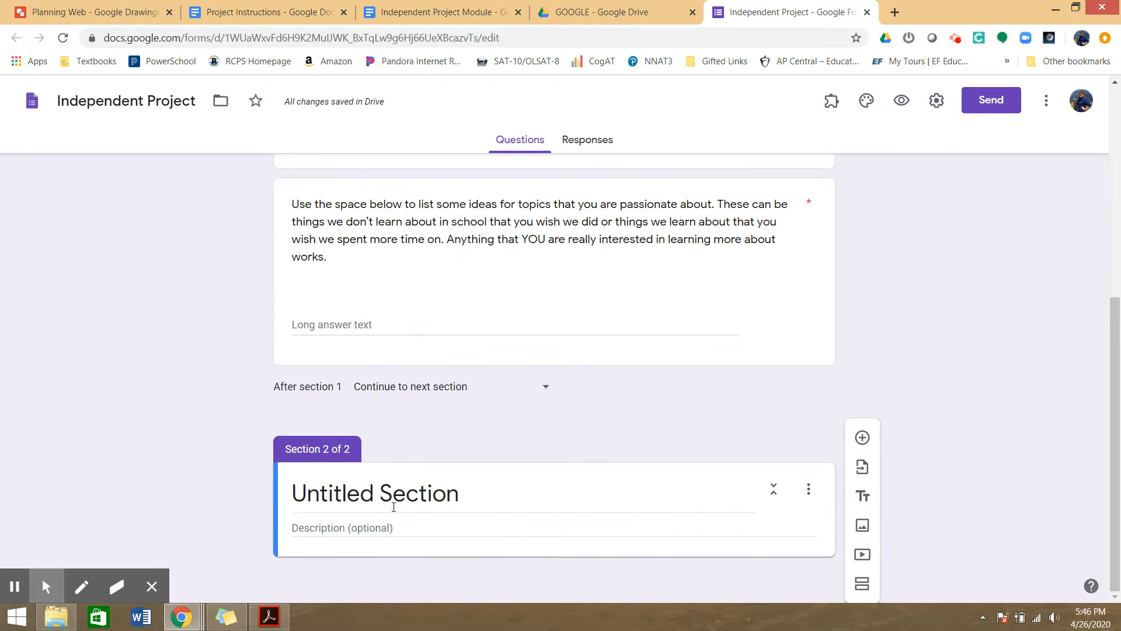
left_click(399, 496)
type("Plann")
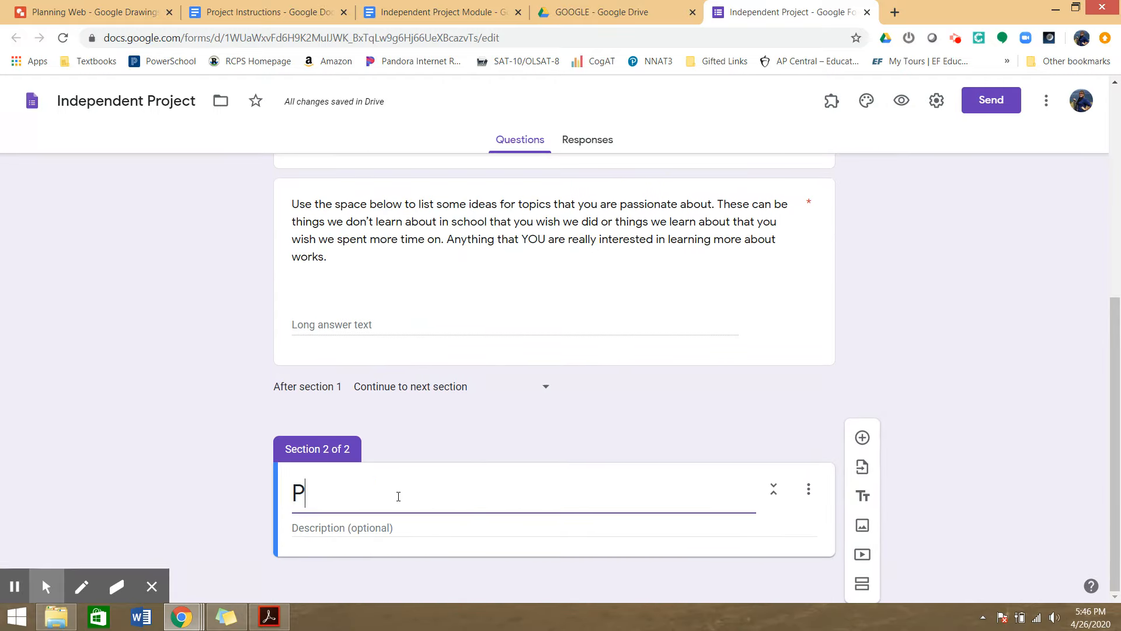
key("BackSpace")
key("BackSpace")
key("BackSpace")
key("BackSpace")
key("BackSpace")
type("Refining and ")
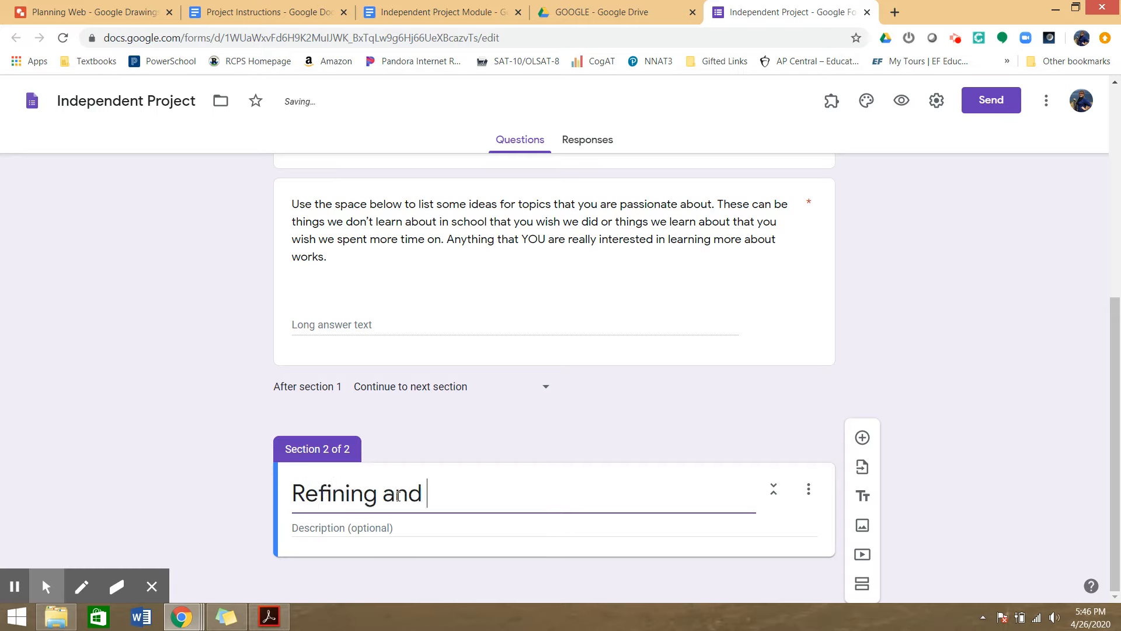
type("Planning Your Topic")
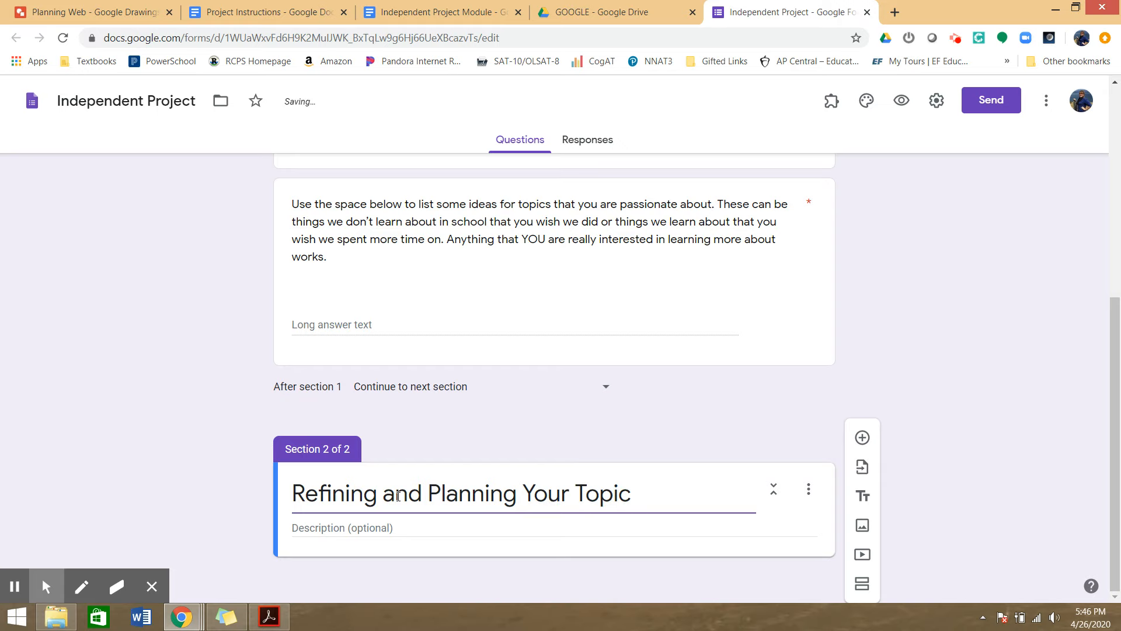
Step: Copy the Select topic prompt, starting "Think about the topics you just brainstormed", from the module document into section 2's description
left_click(399, 13)
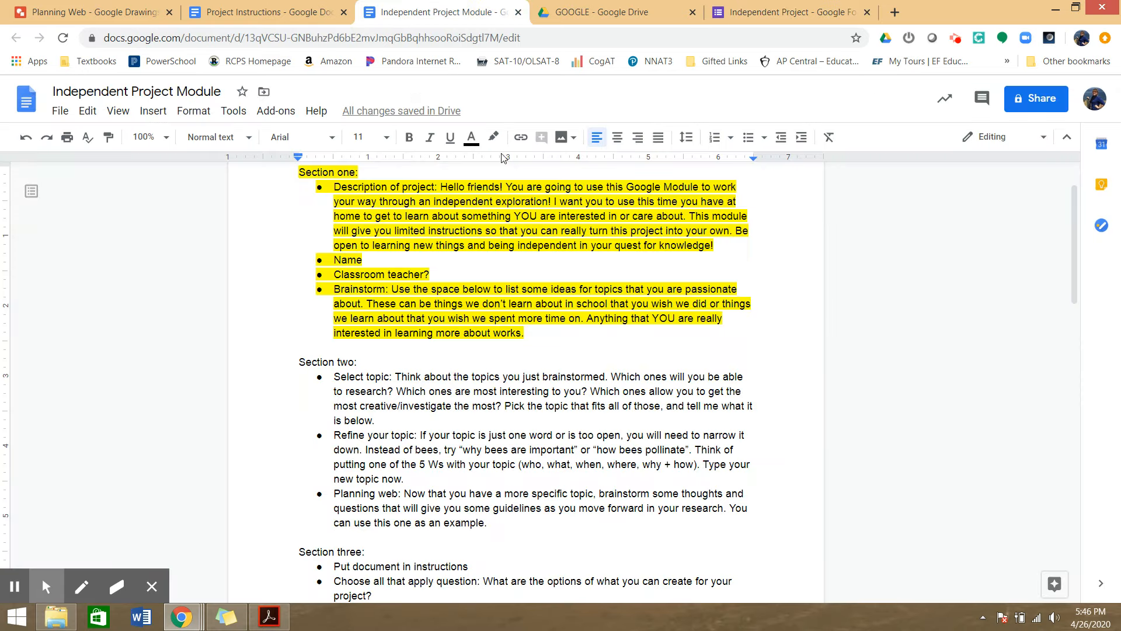
left_click(507, 407)
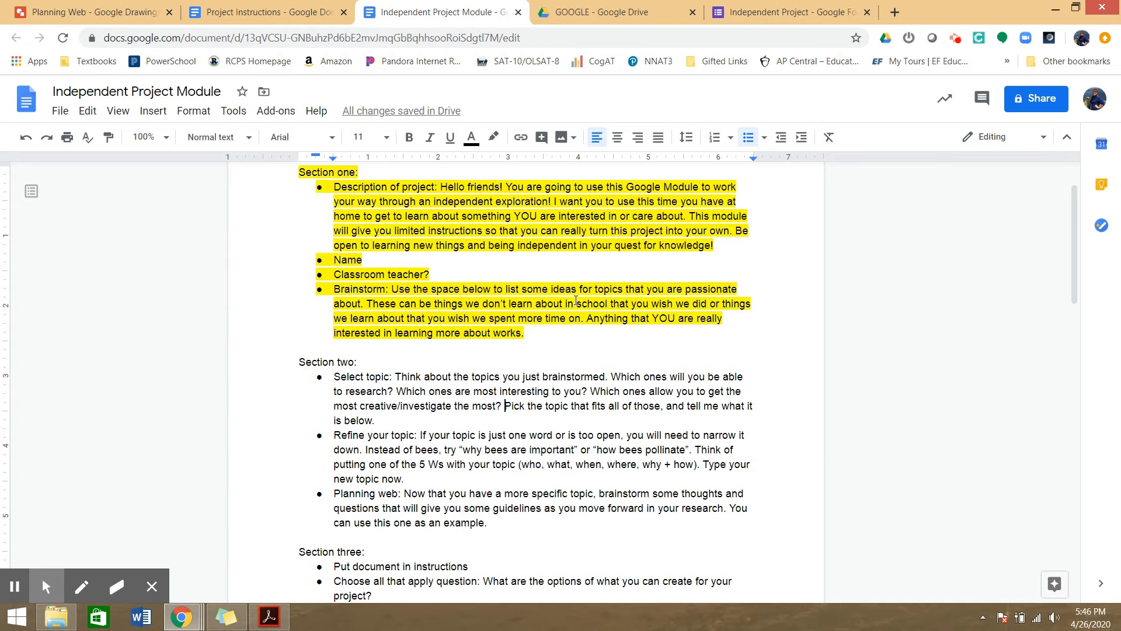
left_click(789, 12)
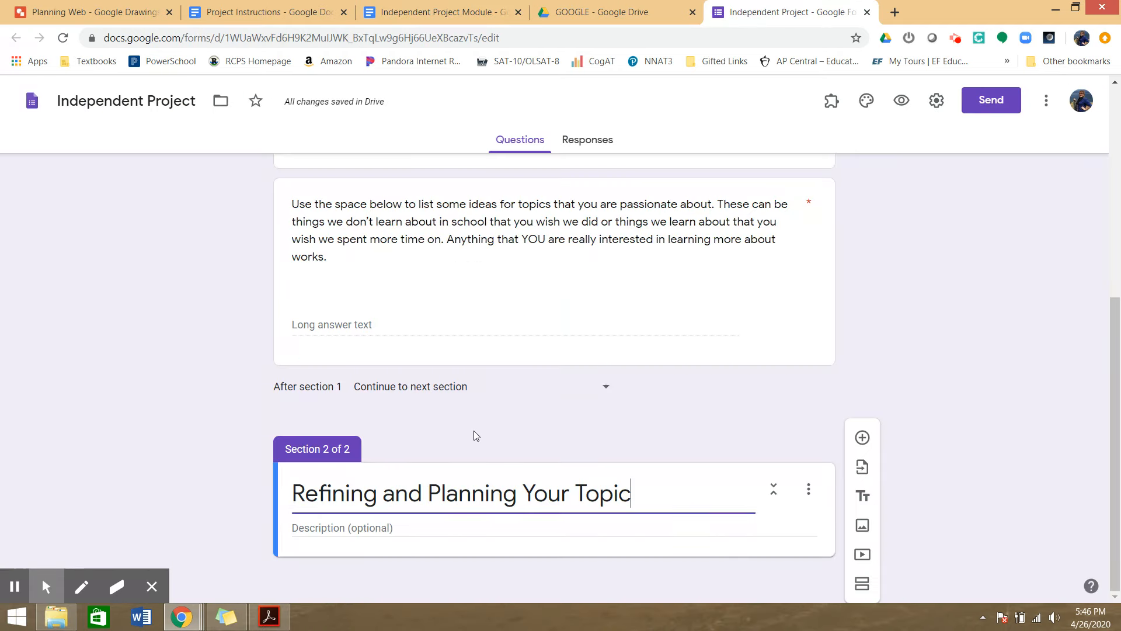
left_click(384, 528)
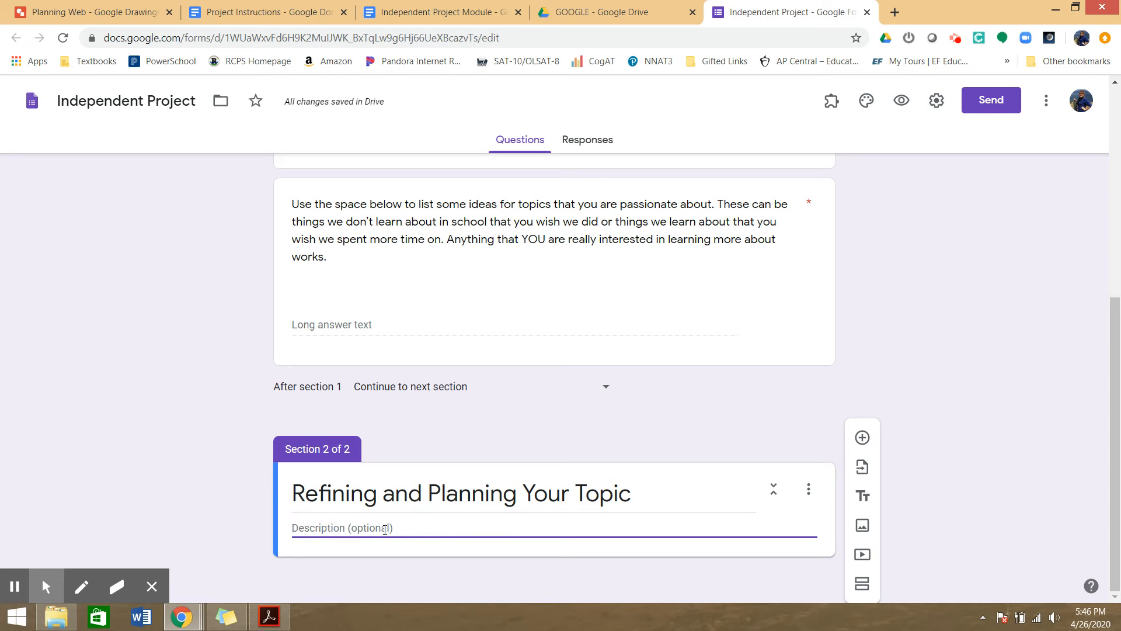
left_click(432, 12)
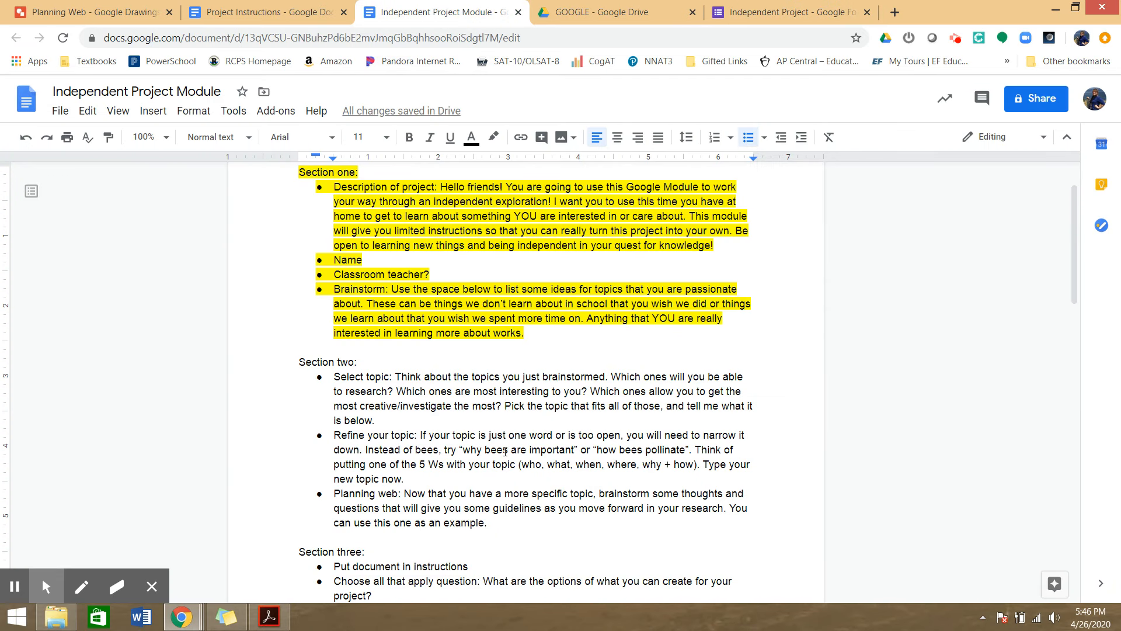
left_click_drag(395, 380, 392, 422)
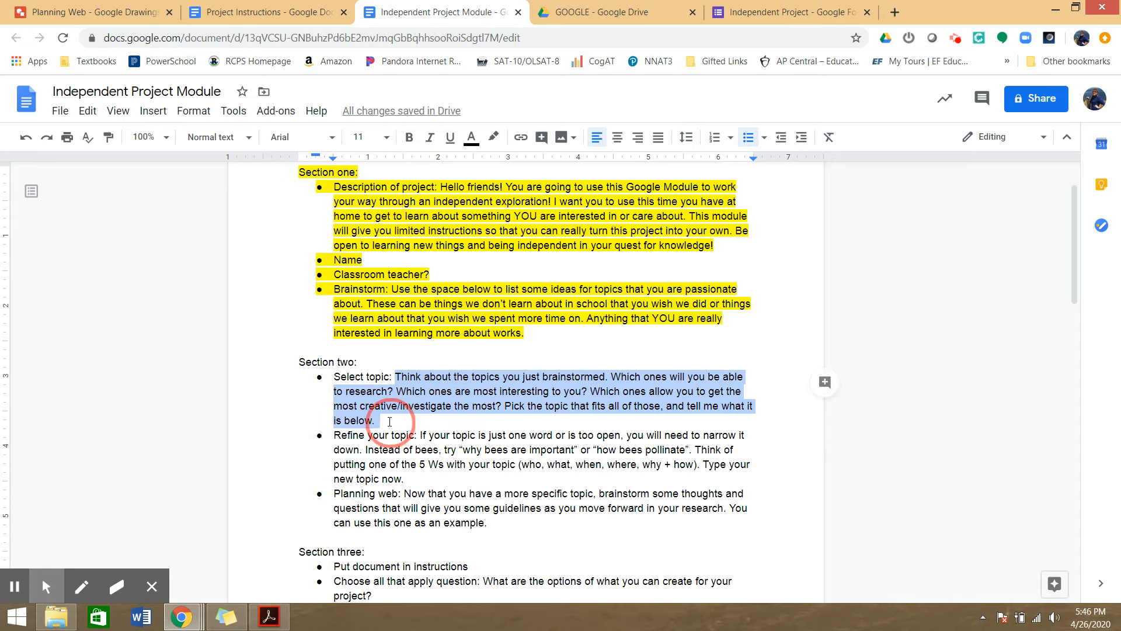
right_click(434, 392)
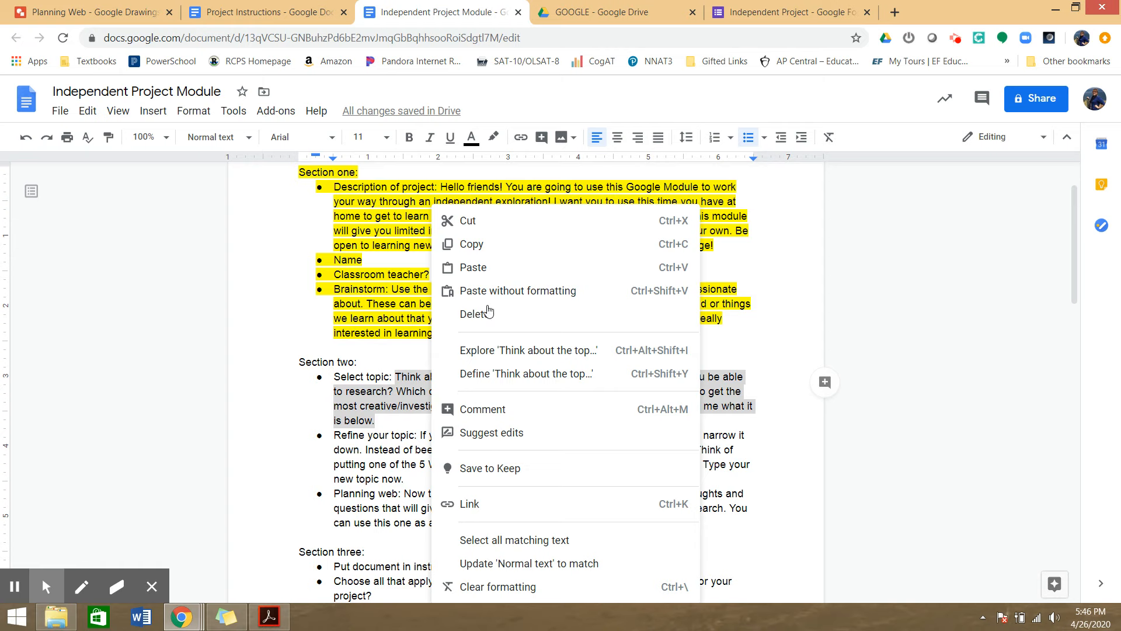
left_click(479, 244)
left_click(782, 11)
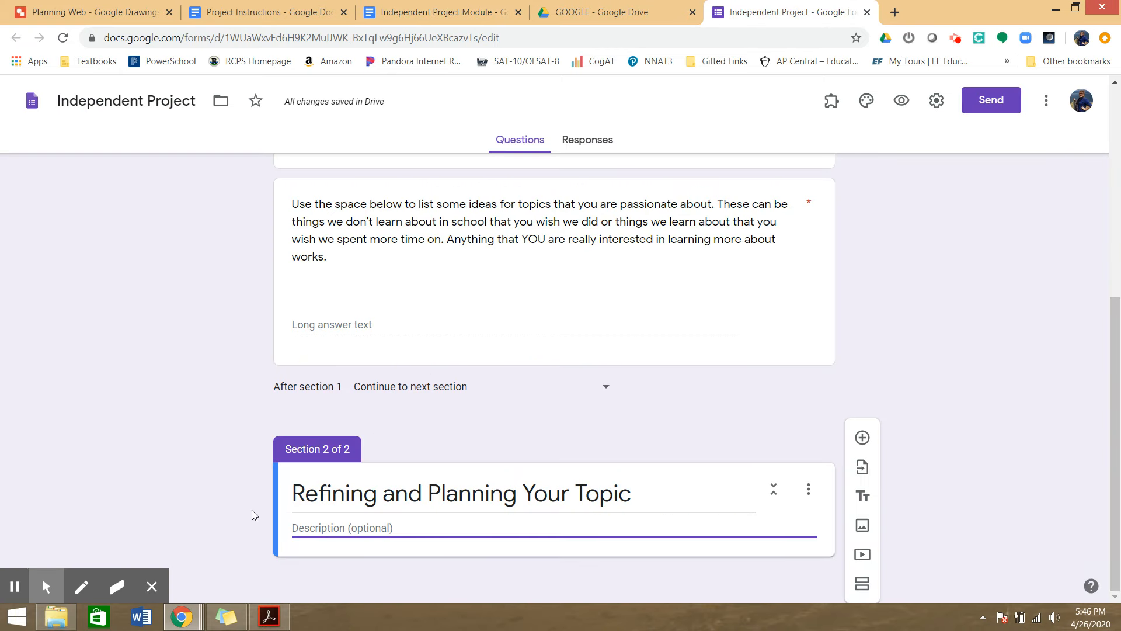
right_click(307, 531)
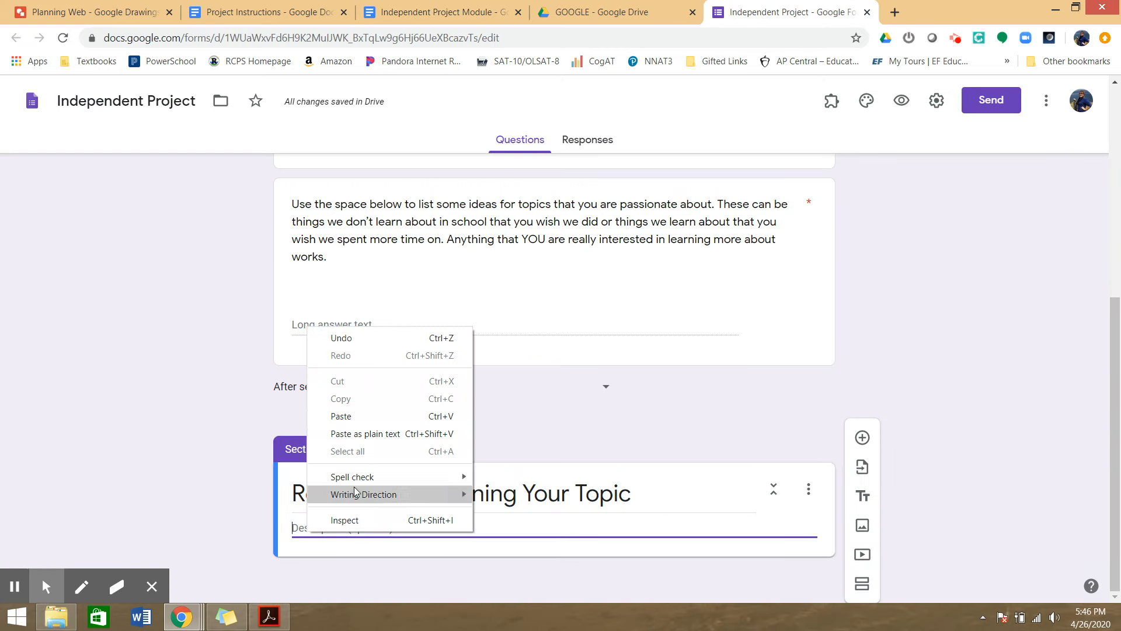
left_click(376, 416)
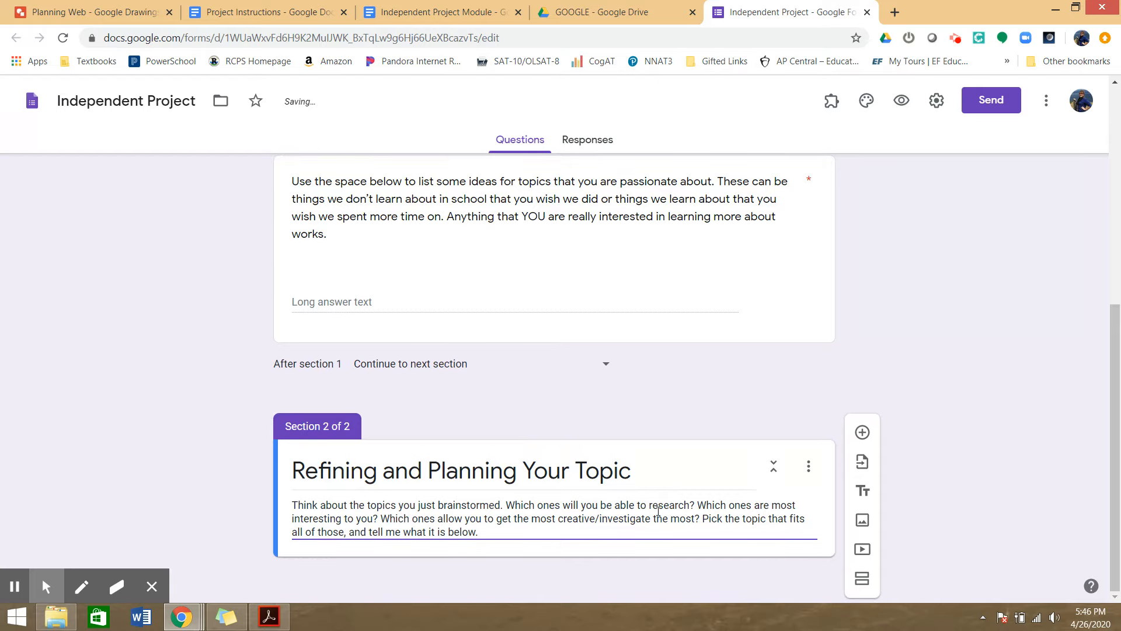
Step: Add a required short-answer question reading "Your topic:" to section 2
left_click(862, 432)
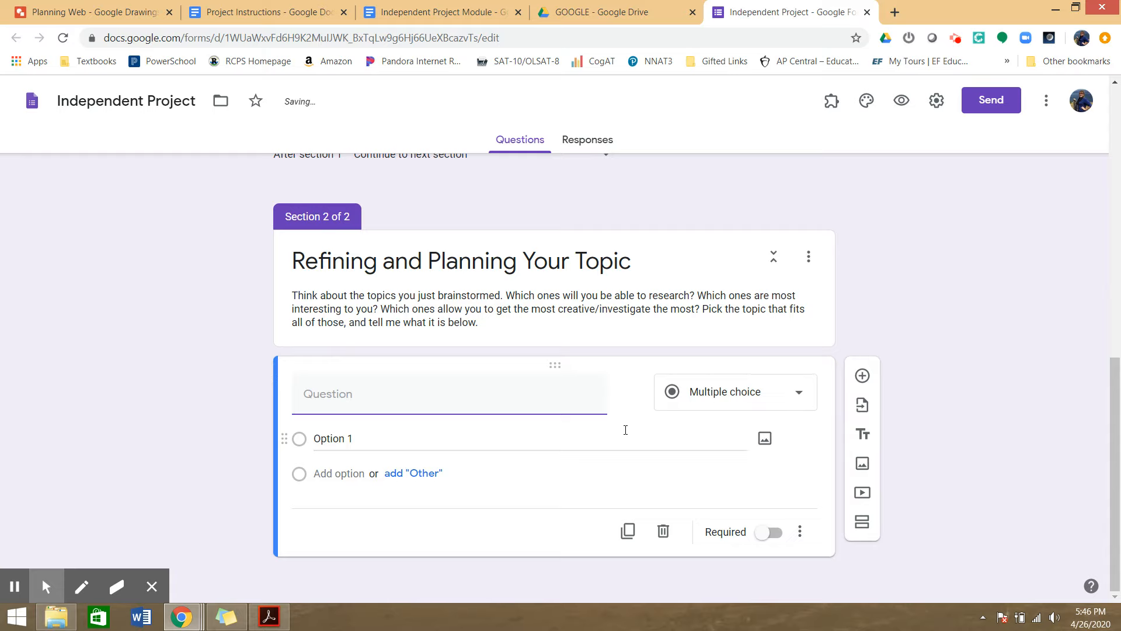
type("Your t")
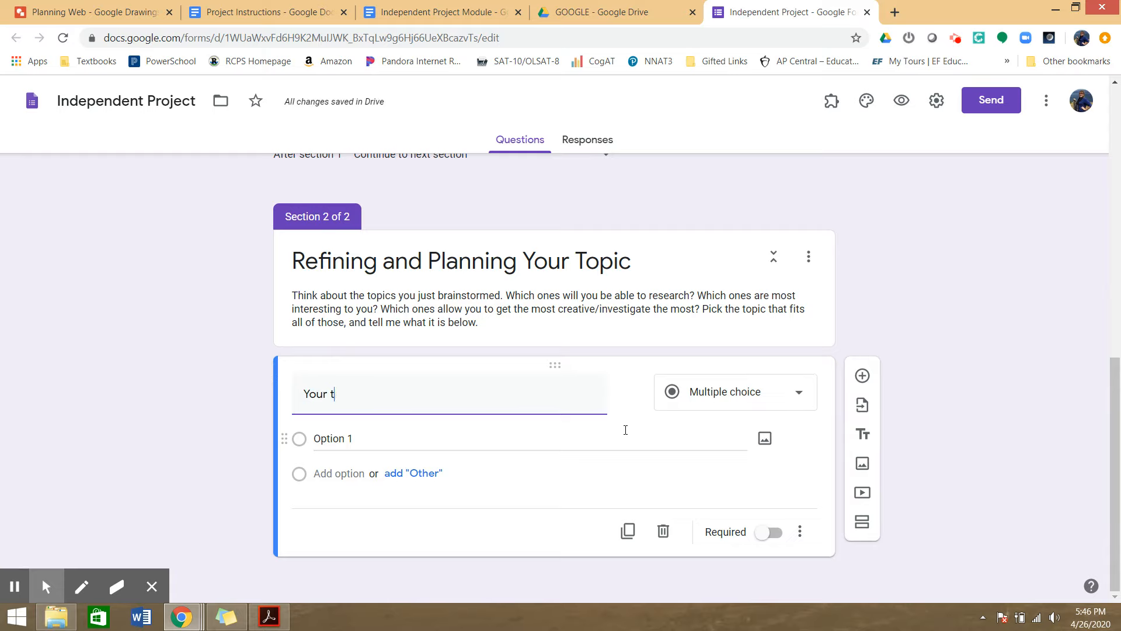
type("opic:")
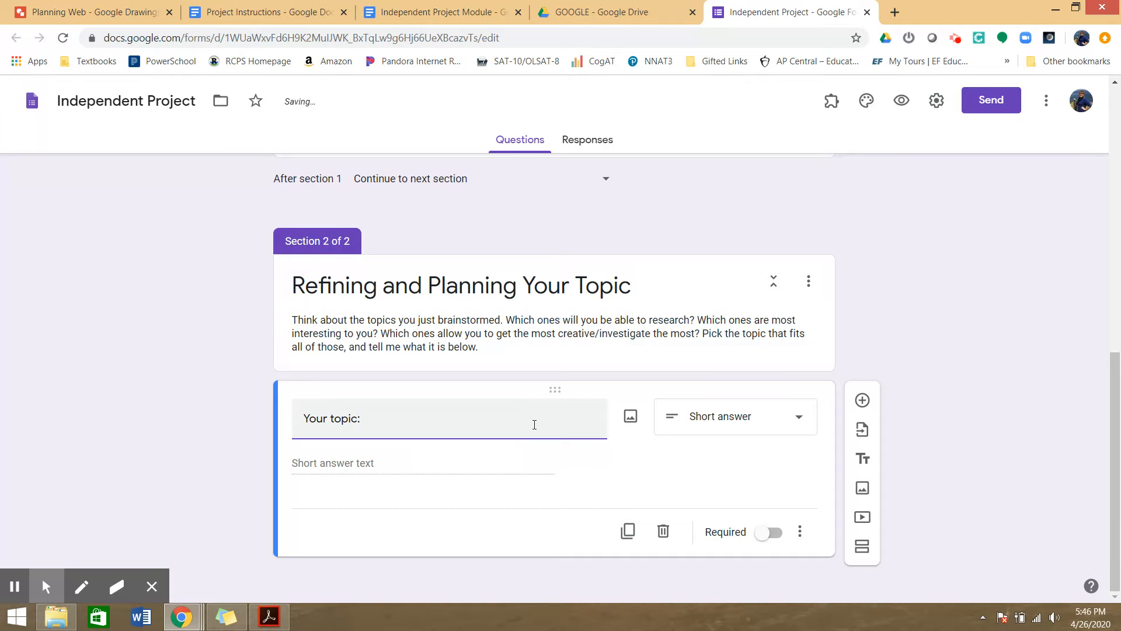
left_click(765, 532)
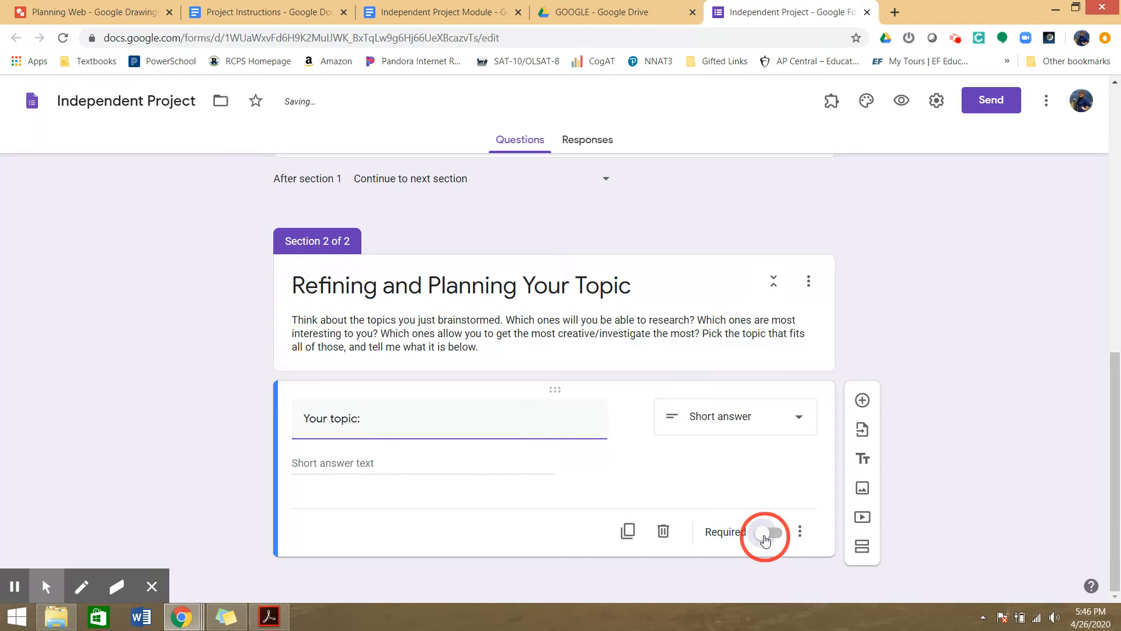
Step: Check the Refine your topic item in the module document and add a blank question after "Your topic:" in section 2
left_click(424, 13)
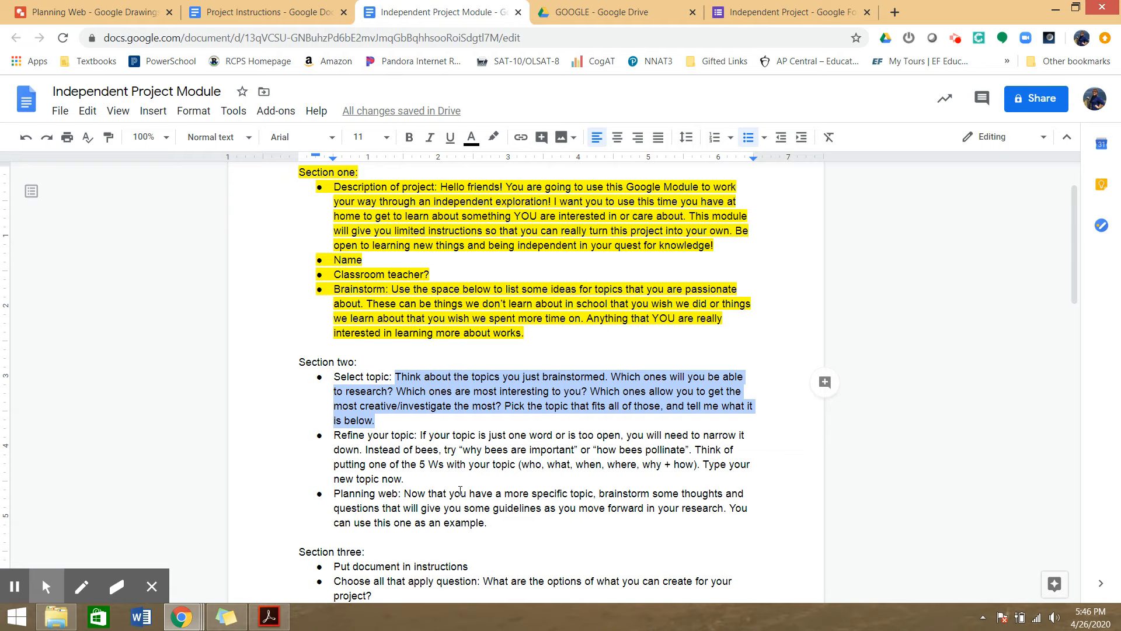
left_click(443, 449)
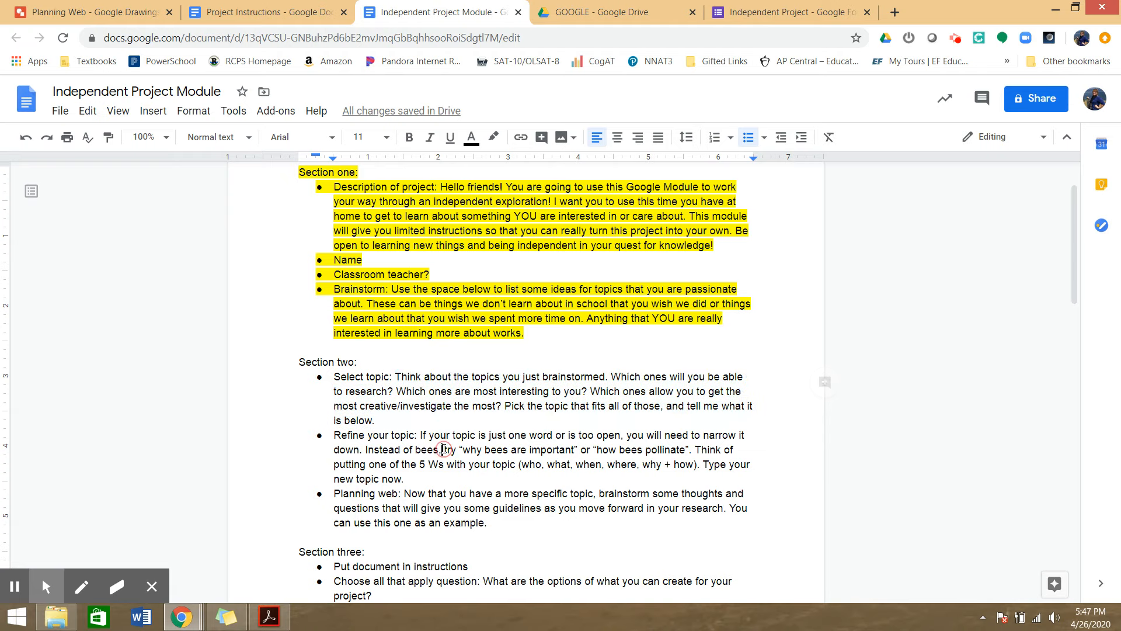
left_click(817, 11)
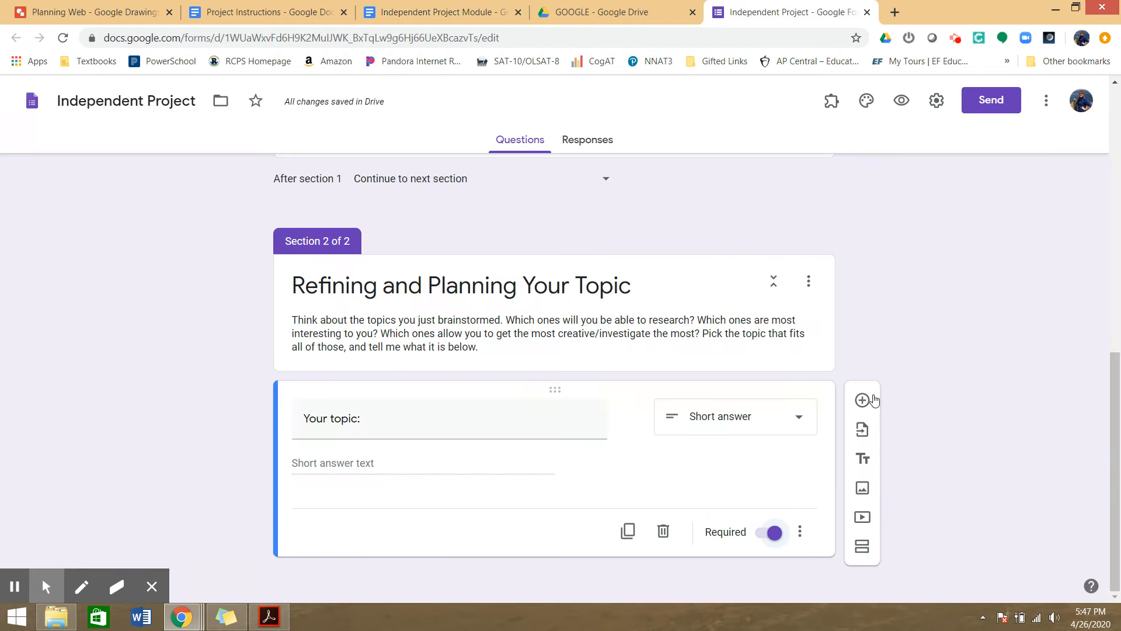
left_click(863, 400)
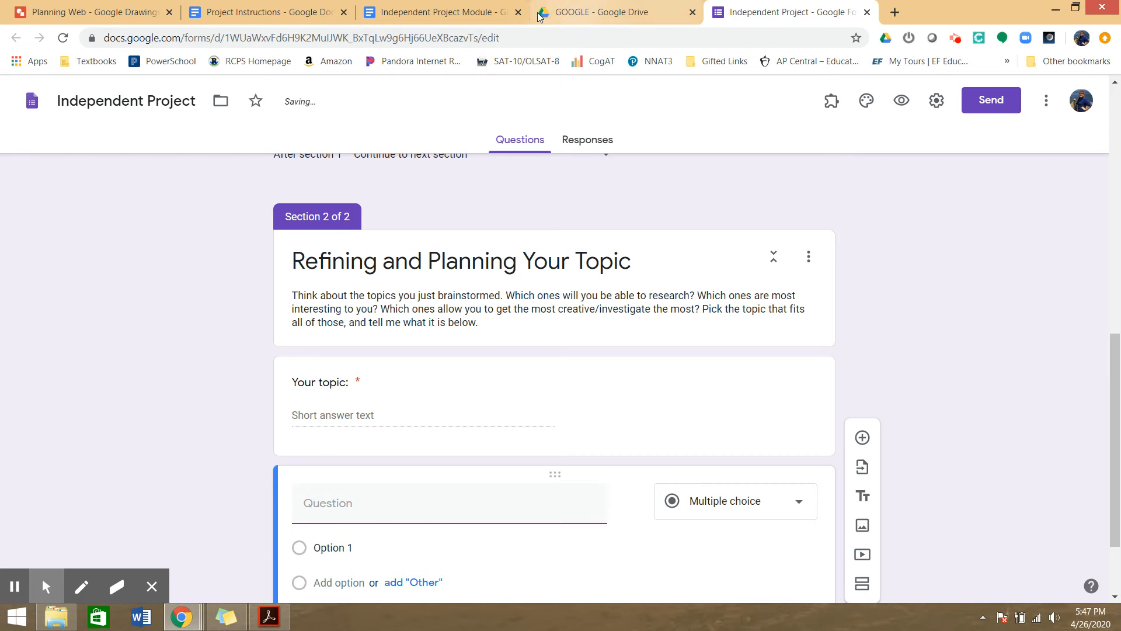
Step: Copy the Refine your topic prompt, starting "If your topic is just one word", from the module document into the new question
left_click(438, 11)
left_click_drag(419, 435, 402, 477)
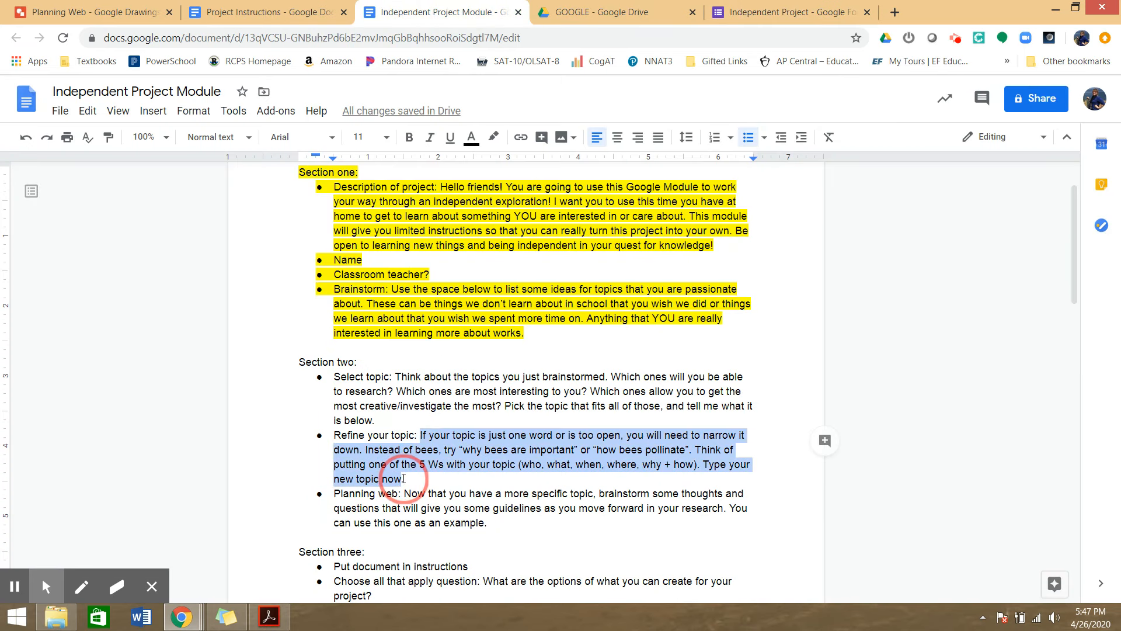
right_click(463, 448)
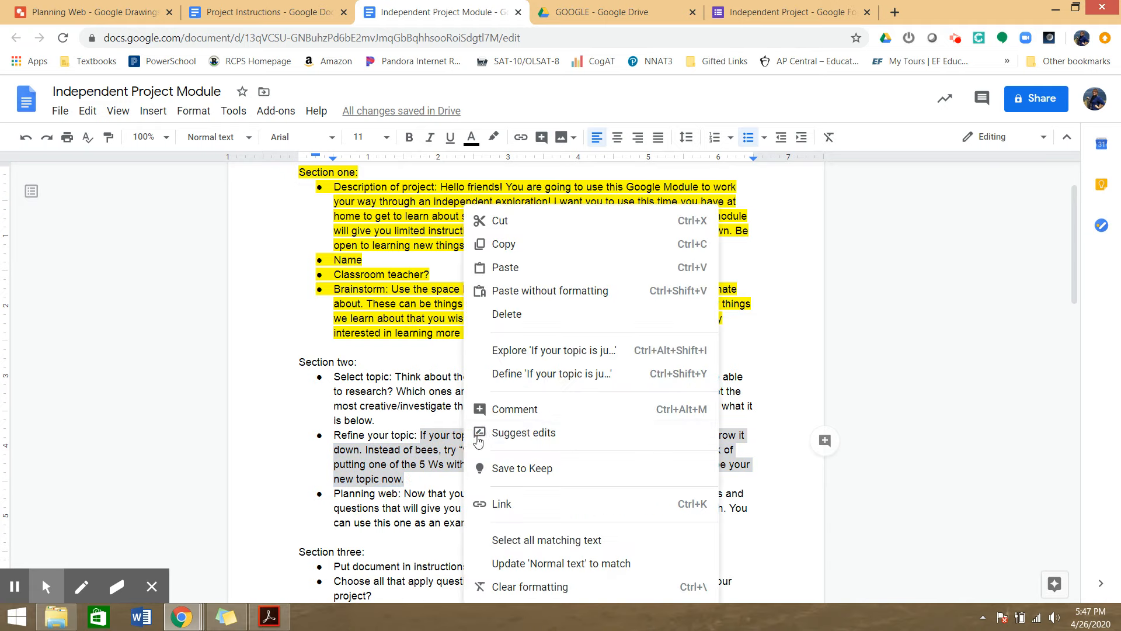
left_click(528, 245)
left_click(784, 8)
scroll(585, 308, "down", 2)
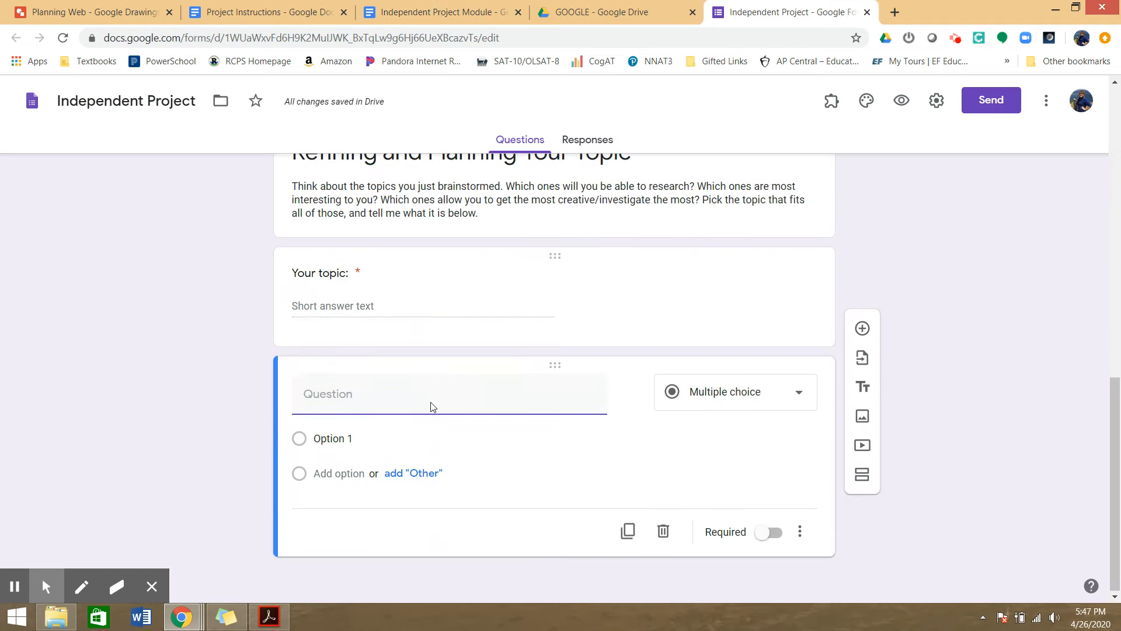
right_click(311, 393)
left_click(379, 483)
left_click(203, 418)
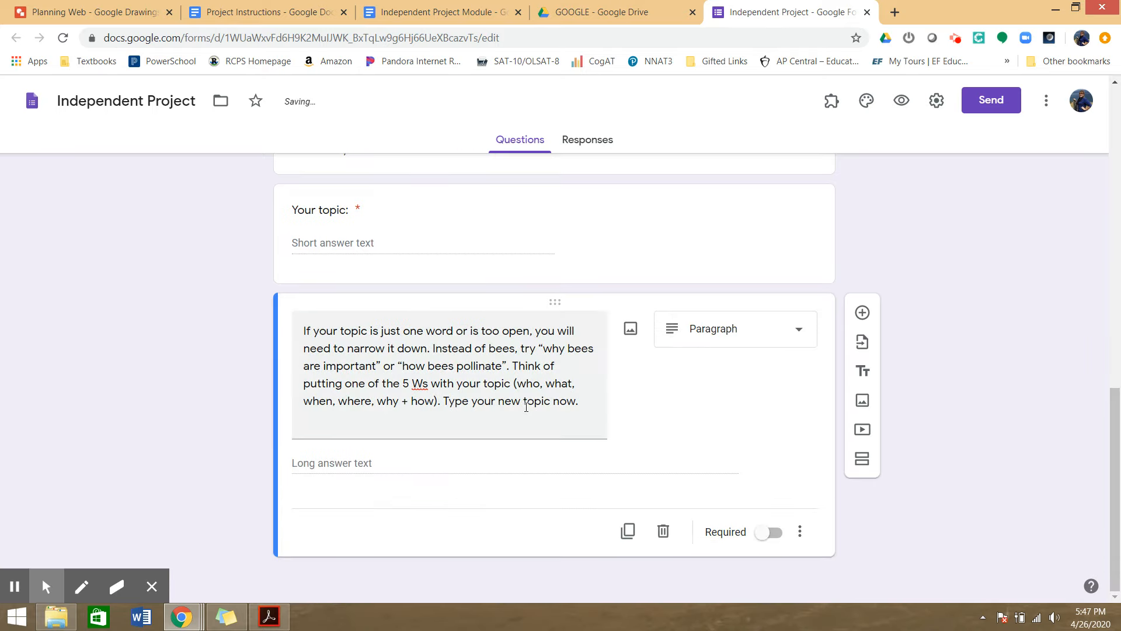
Step: Make the refine-topic question a required short answer and reword its ending to "Type your new topic here."
left_click(725, 332)
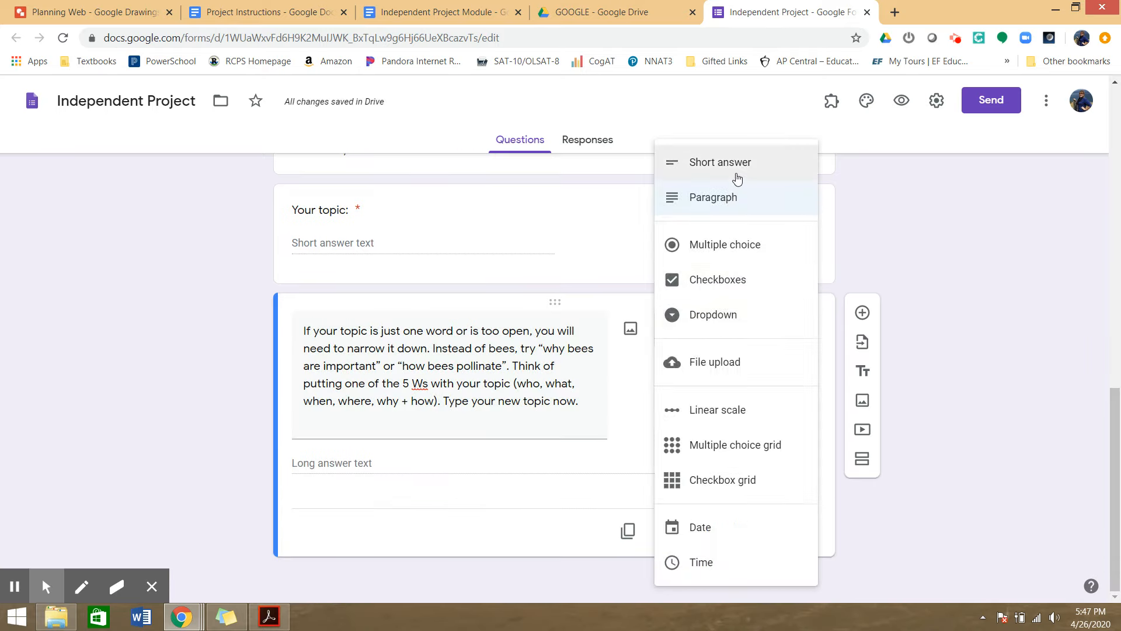
left_click(720, 162)
triple_click(566, 403)
double_click(566, 403)
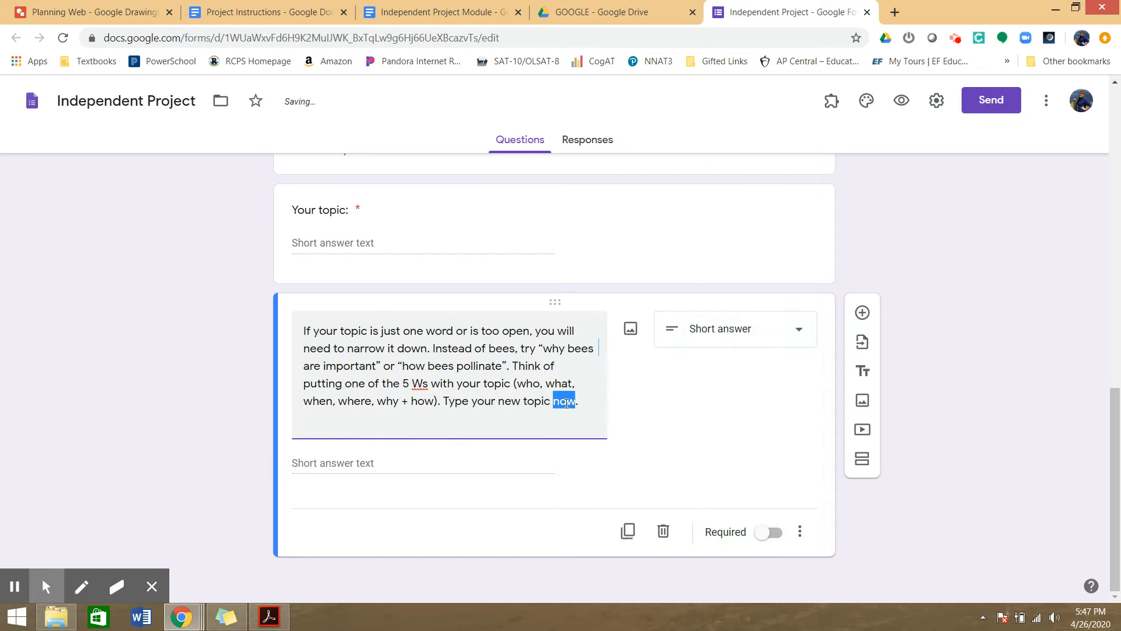
type("here")
left_click(155, 341)
left_click(771, 532)
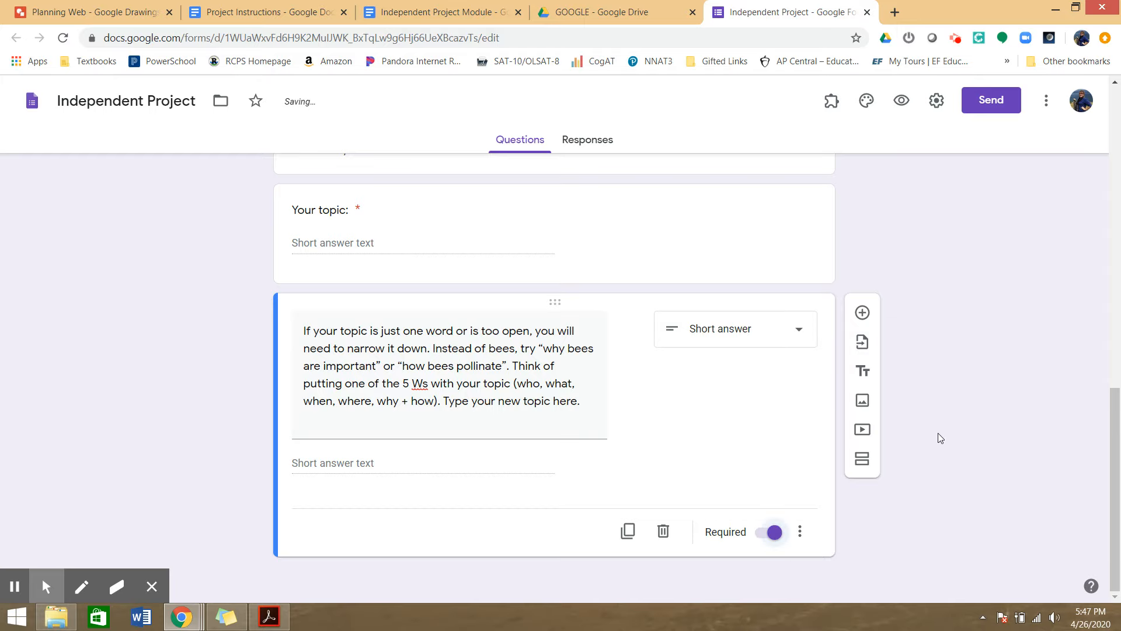
Step: Review the form from the introduction through section 2, and read the remaining section two and three items in the module document
scroll(957, 485, "up", 7)
scroll(956, 486, "up", 6)
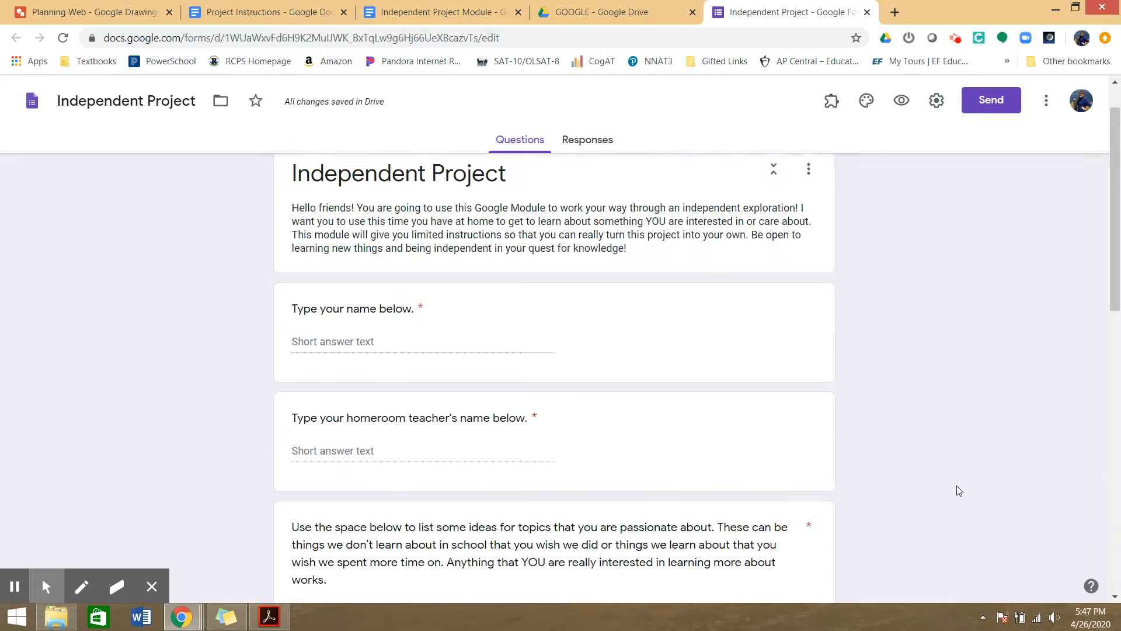
scroll(600, 395, "down", 8)
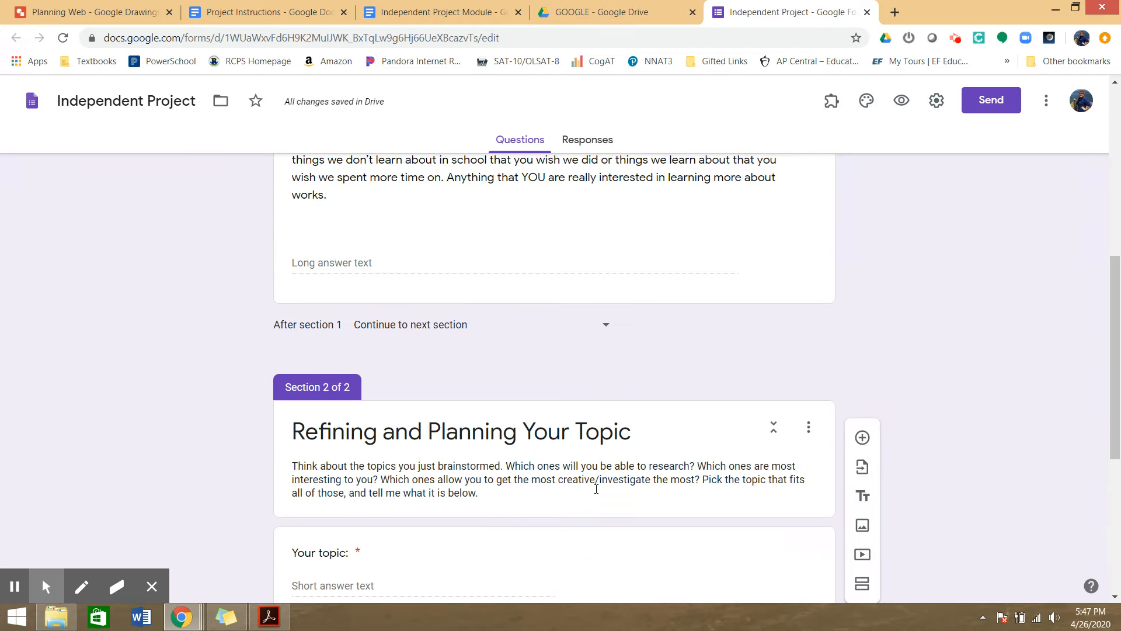
scroll(596, 490, "down", 5)
left_click(441, 12)
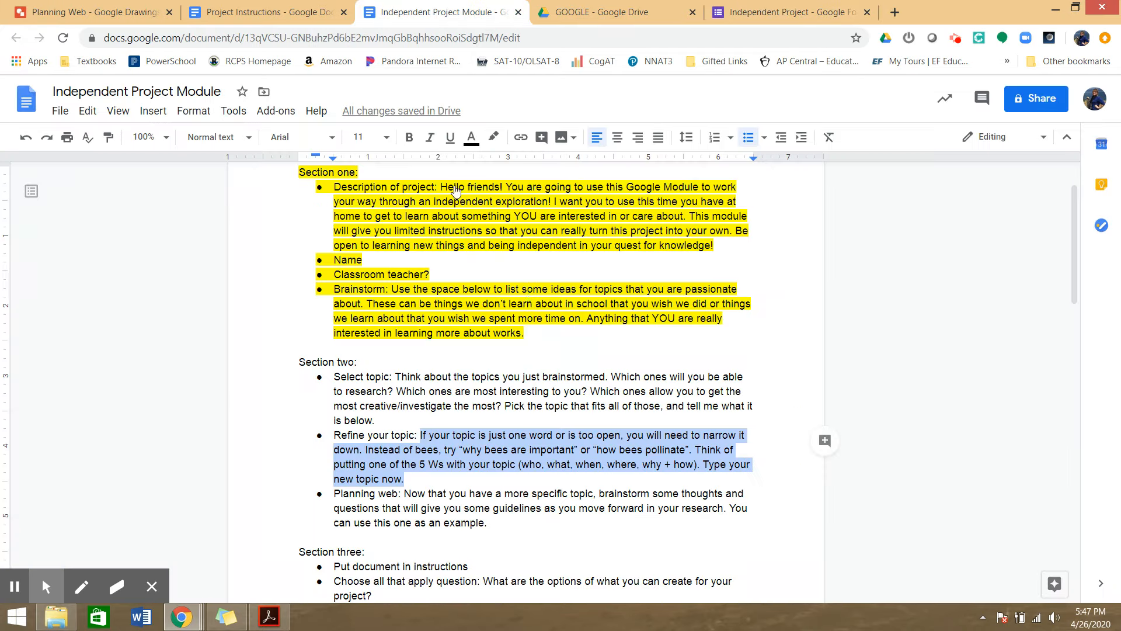
left_click(442, 435)
scroll(469, 459, "down", 3)
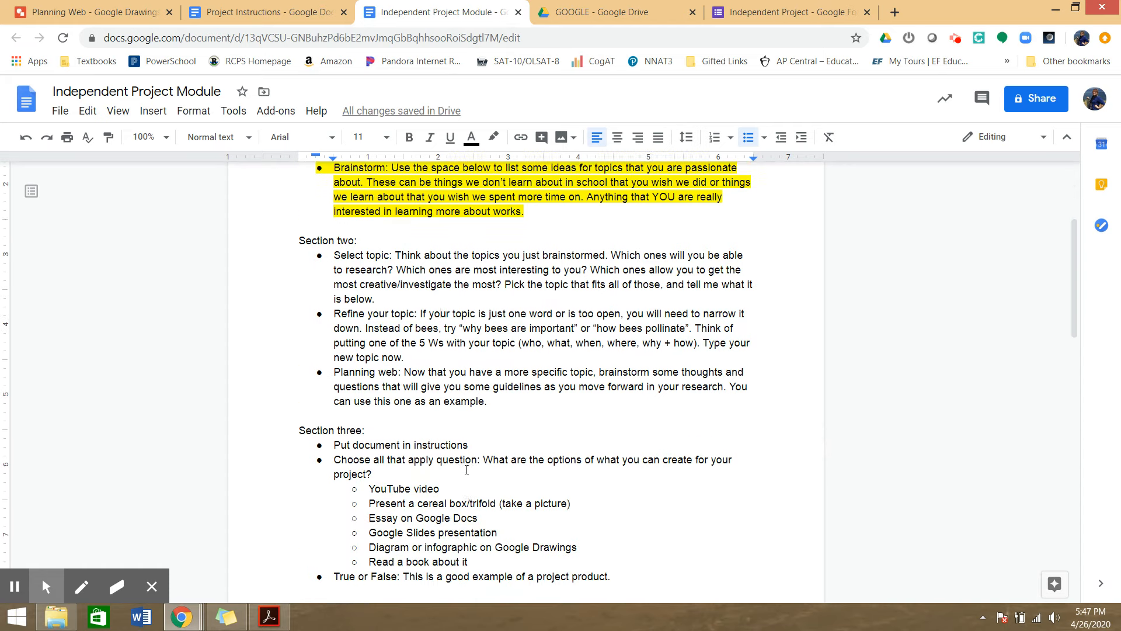
scroll(469, 460, "down", 2)
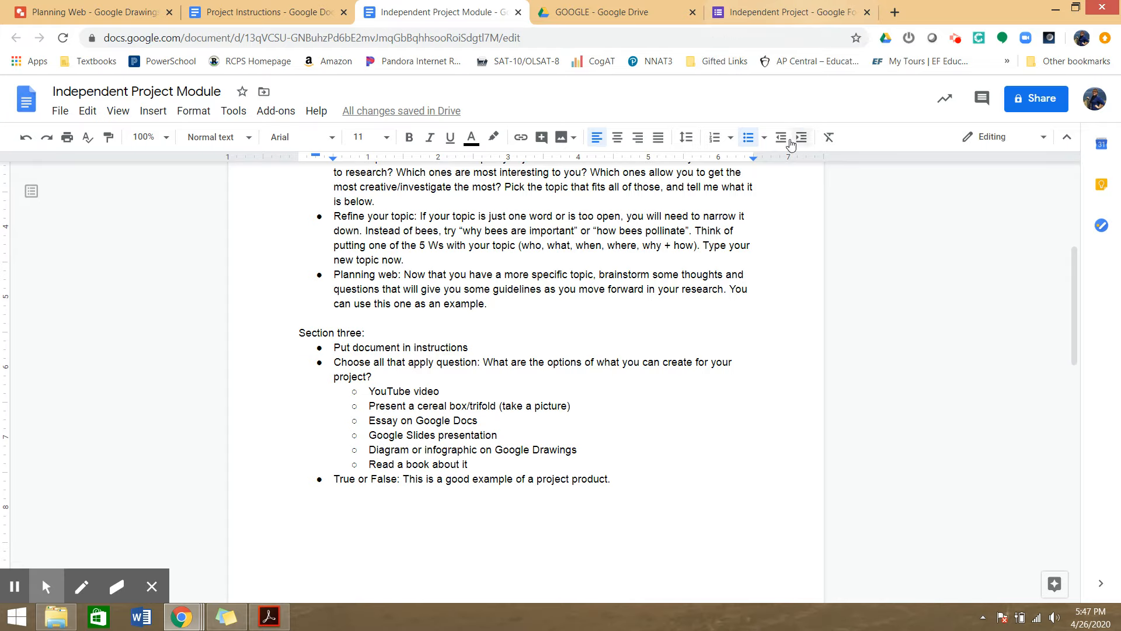
Step: Add another blank question at the end of section 2 of the form and check its image upload options
left_click(812, 12)
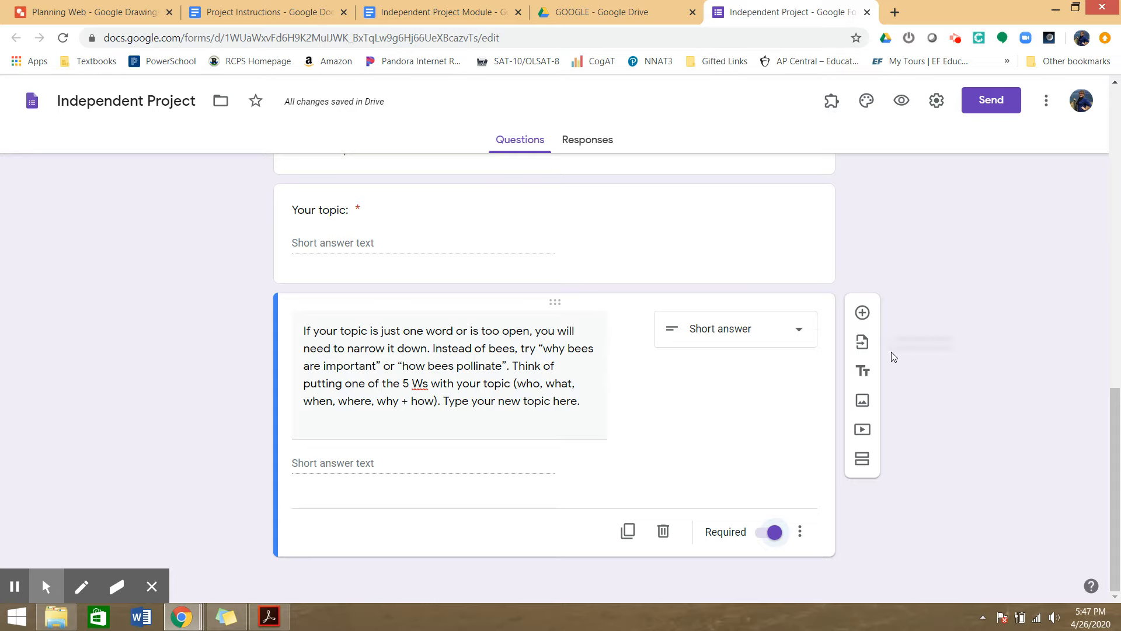
left_click(863, 313)
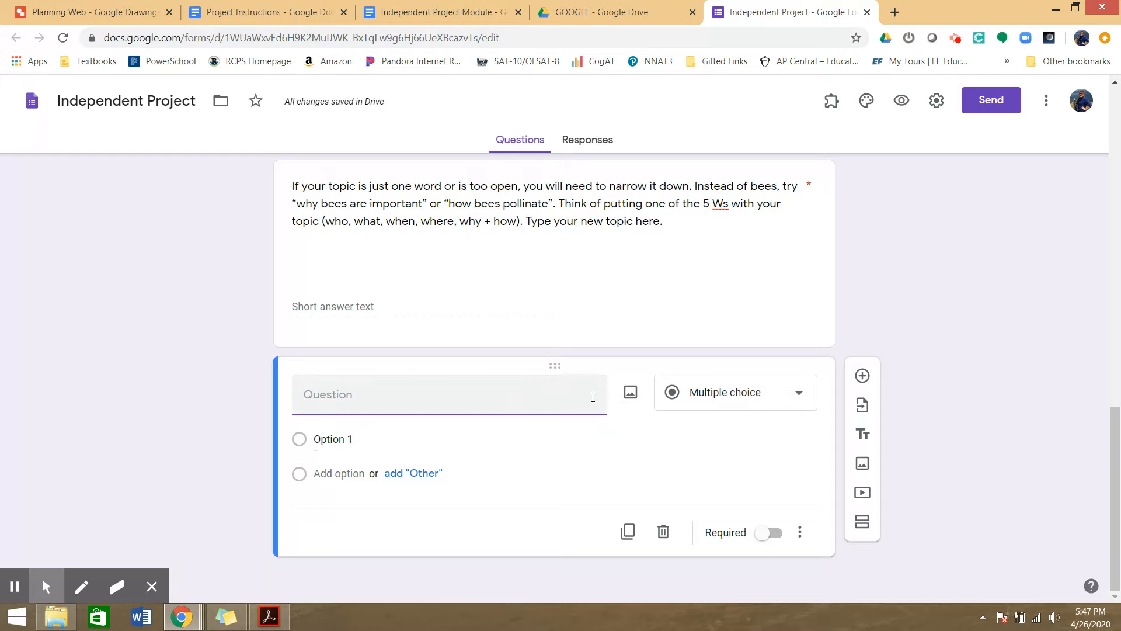
left_click(630, 395)
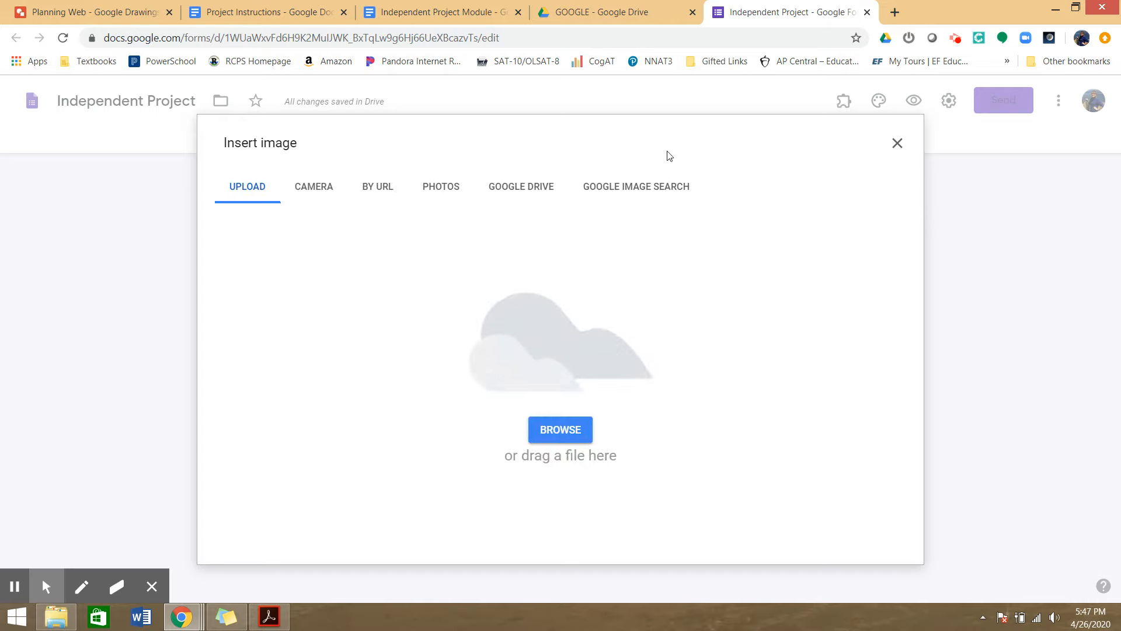
left_click(889, 144)
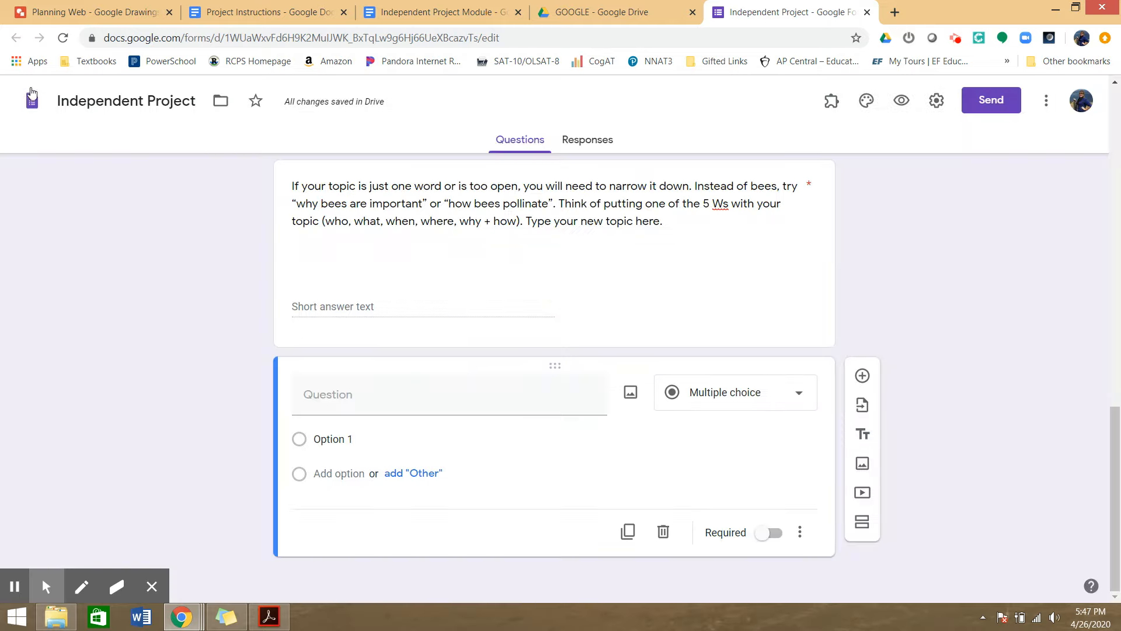
Step: Download the Planning Web drawing as a JPEG image named "Planning Web" into the Downloads folder
left_click(88, 12)
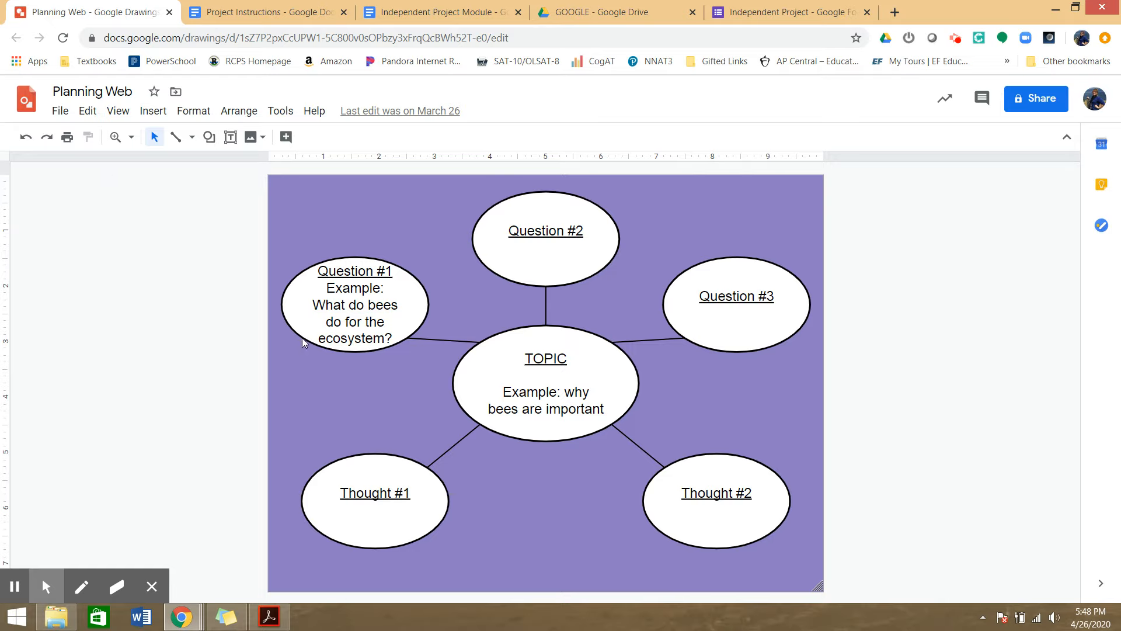
left_click(60, 111)
mouse_move(147, 254)
left_click(295, 307)
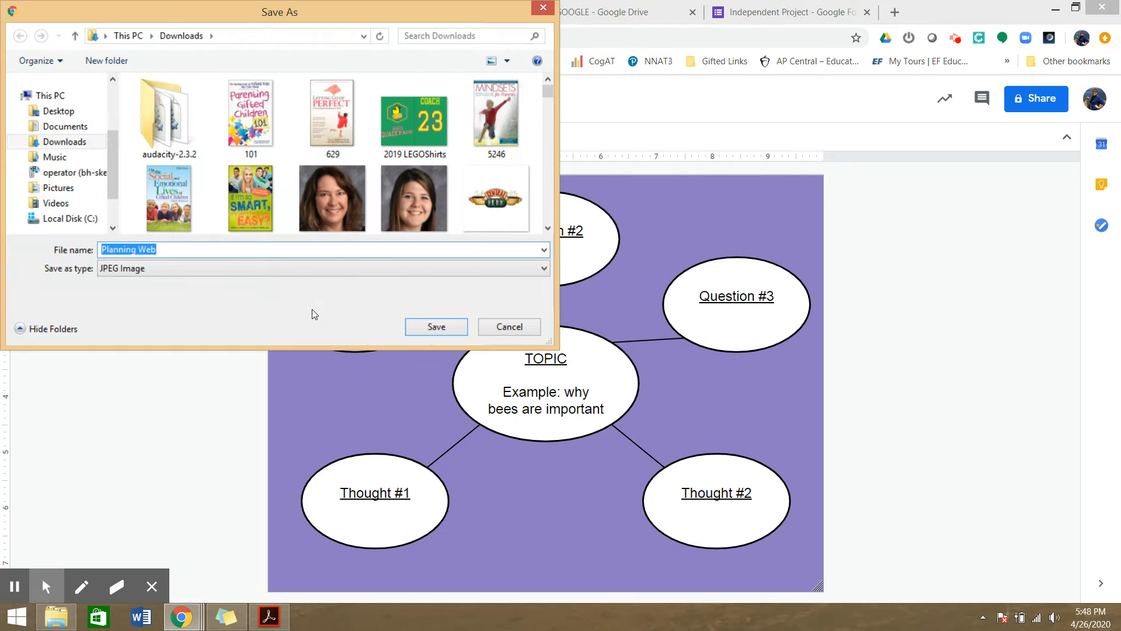
left_click(436, 327)
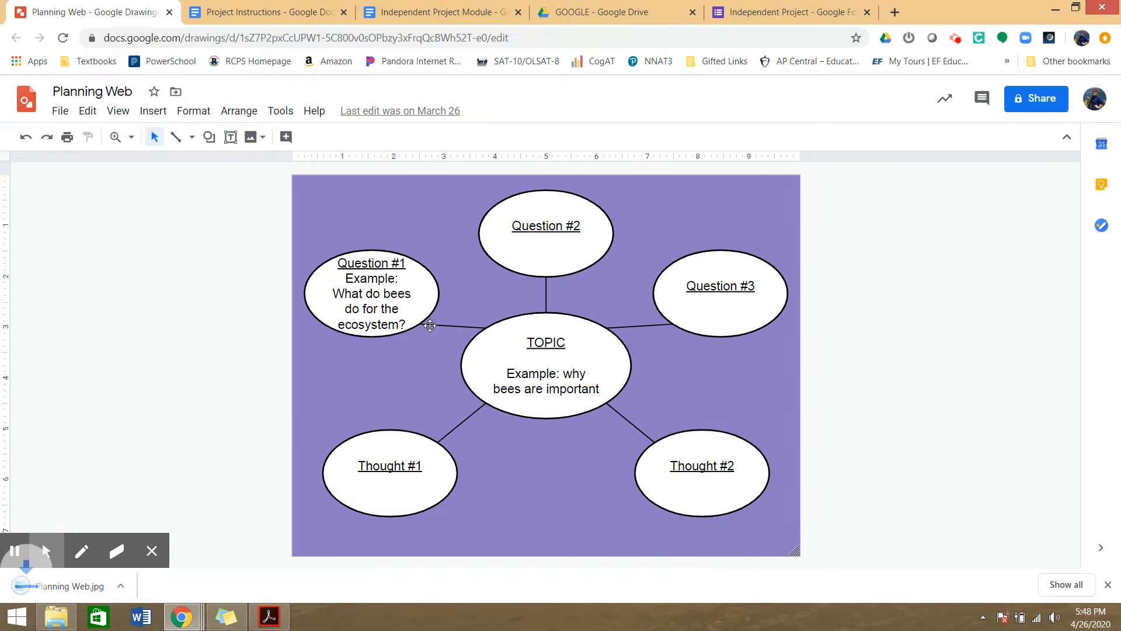
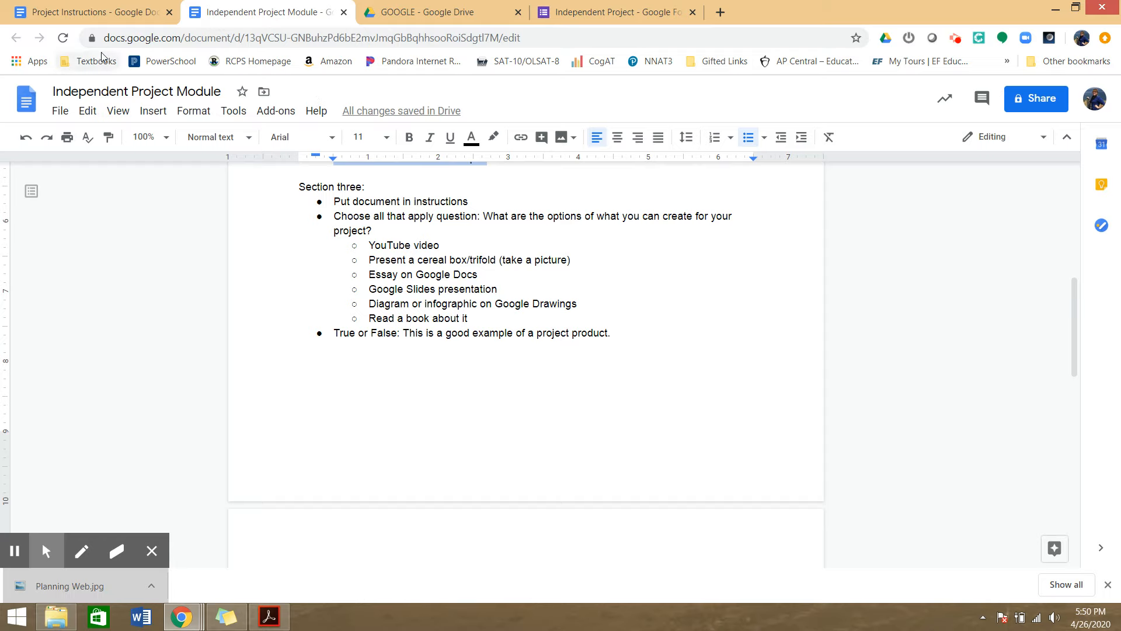
Step: Give section 3 of the form the description "Please read the project instructions below and answer the questions." followed by a new line
left_click(671, 13)
left_click(427, 494)
type("Please ")
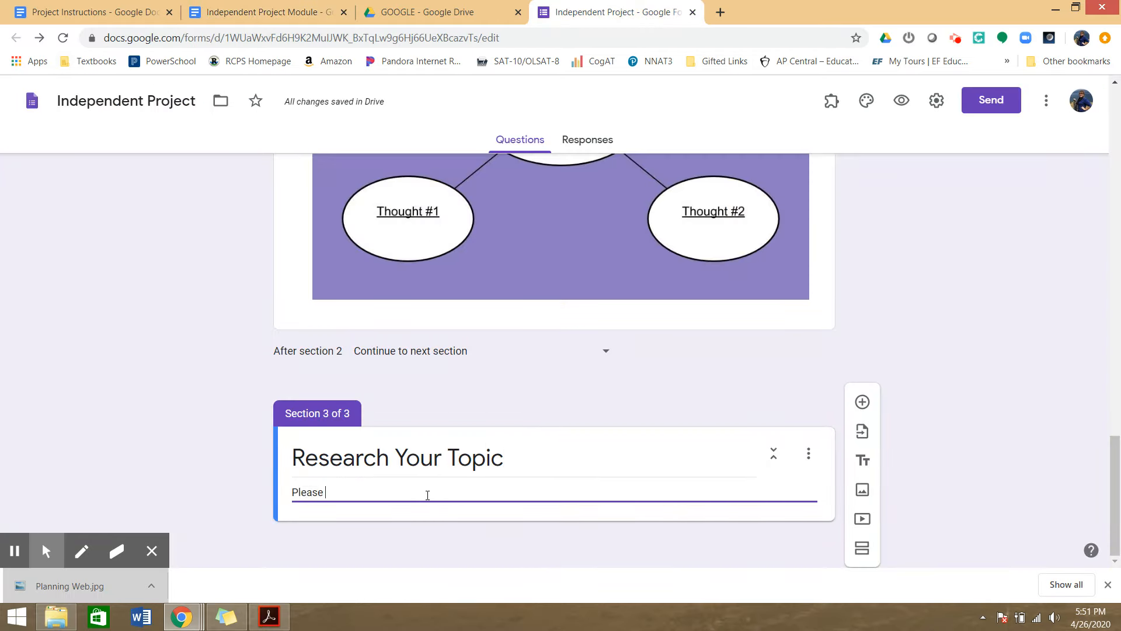
type("read the project instructinos")
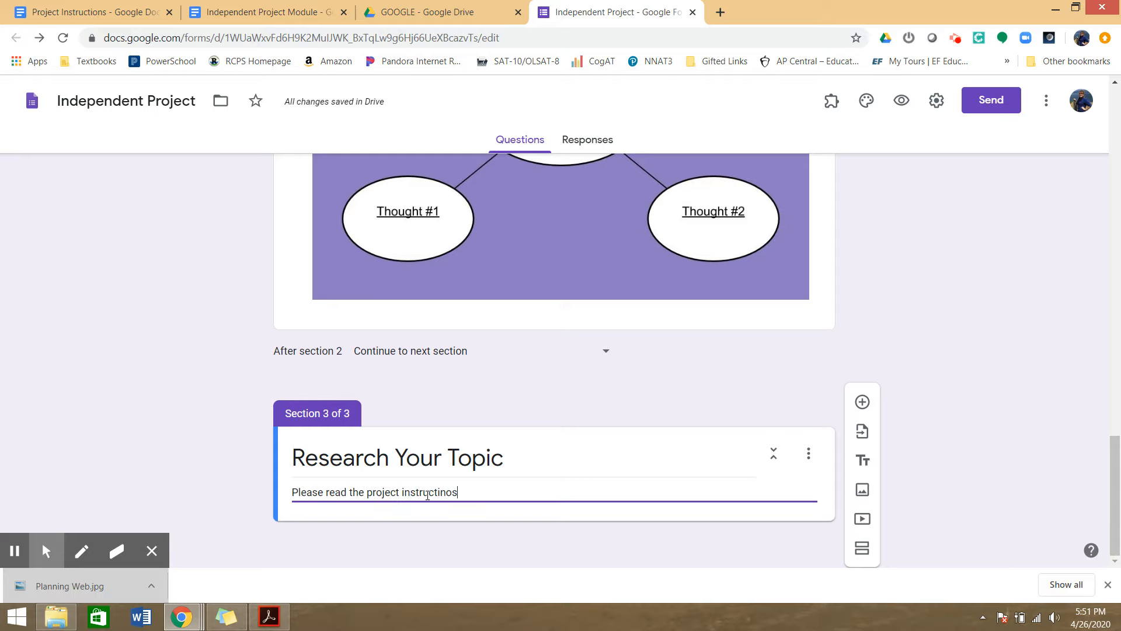
type("on ")
type("and answer the questions.")
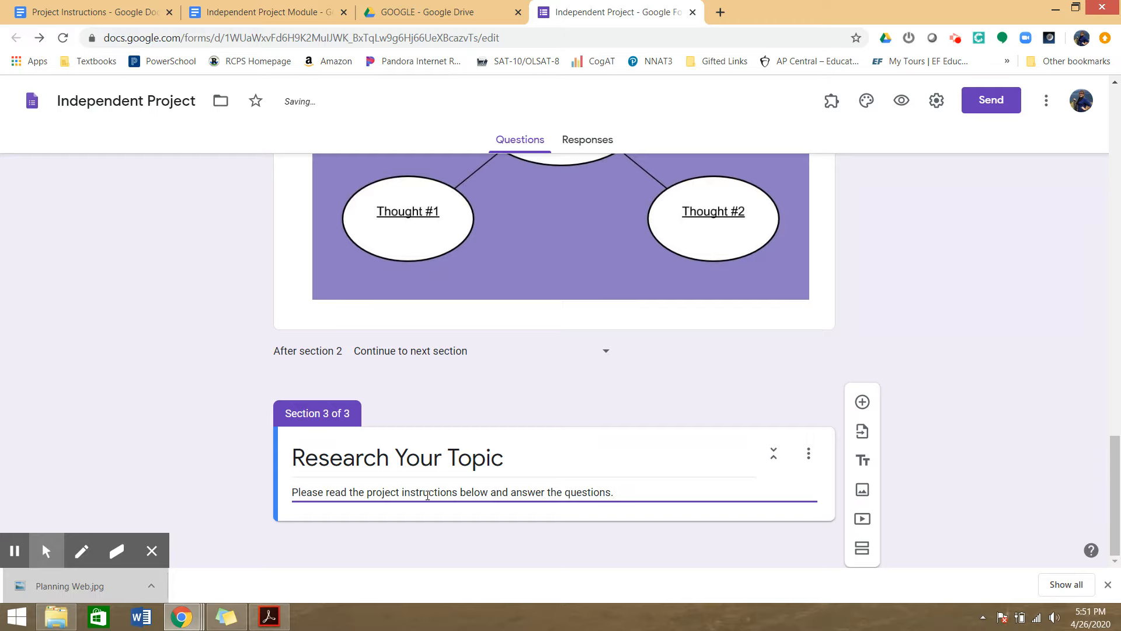
key("Return")
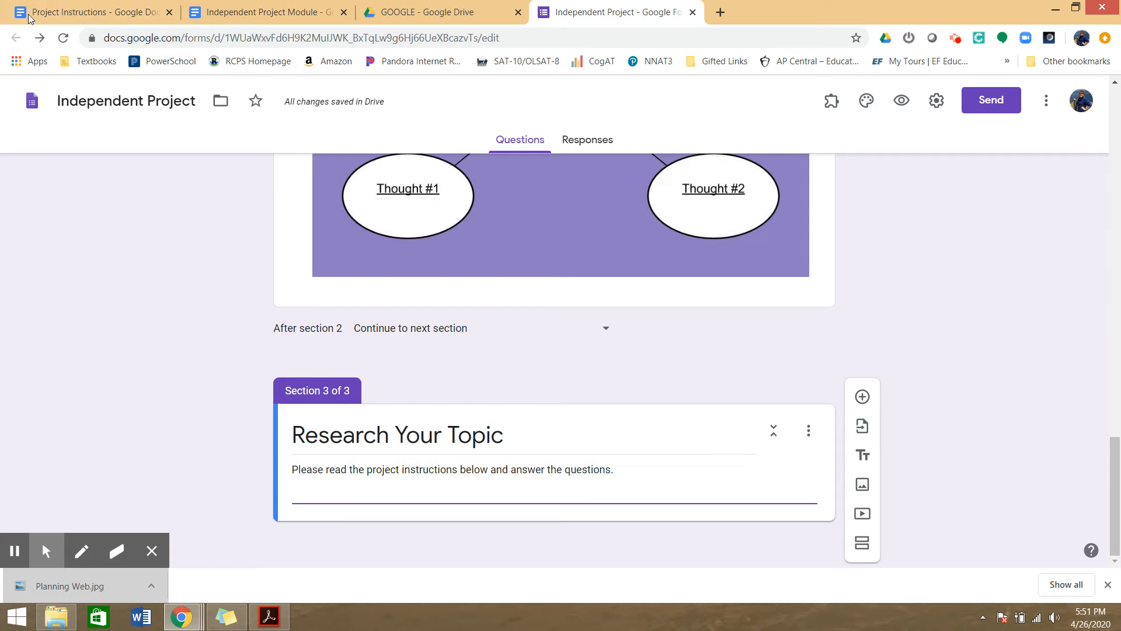
Step: Save the Project Instructions document's link sharing as Anyone with the link can view, and copy its shareable link
left_click(74, 13)
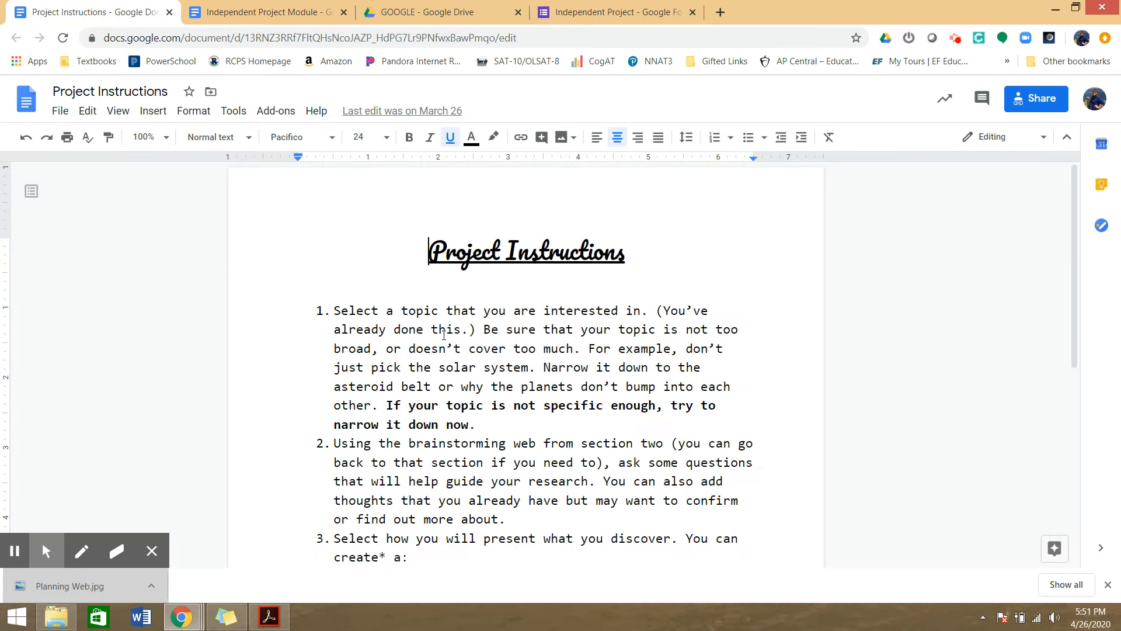
scroll(455, 350, "down", 6)
scroll(470, 367, "up", 7)
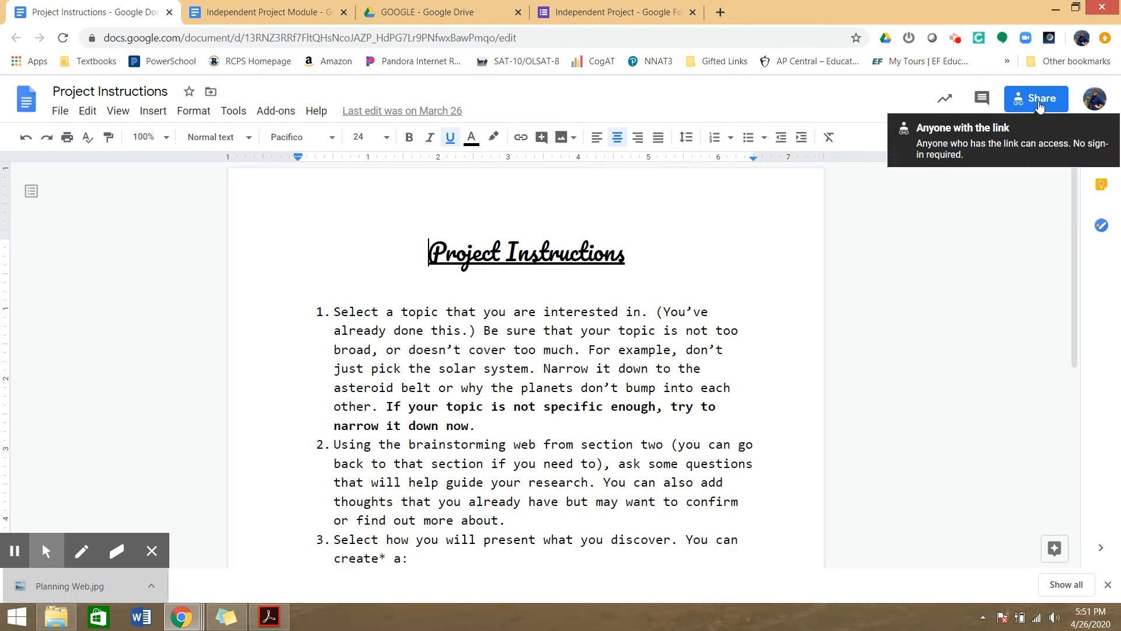
left_click(1039, 103)
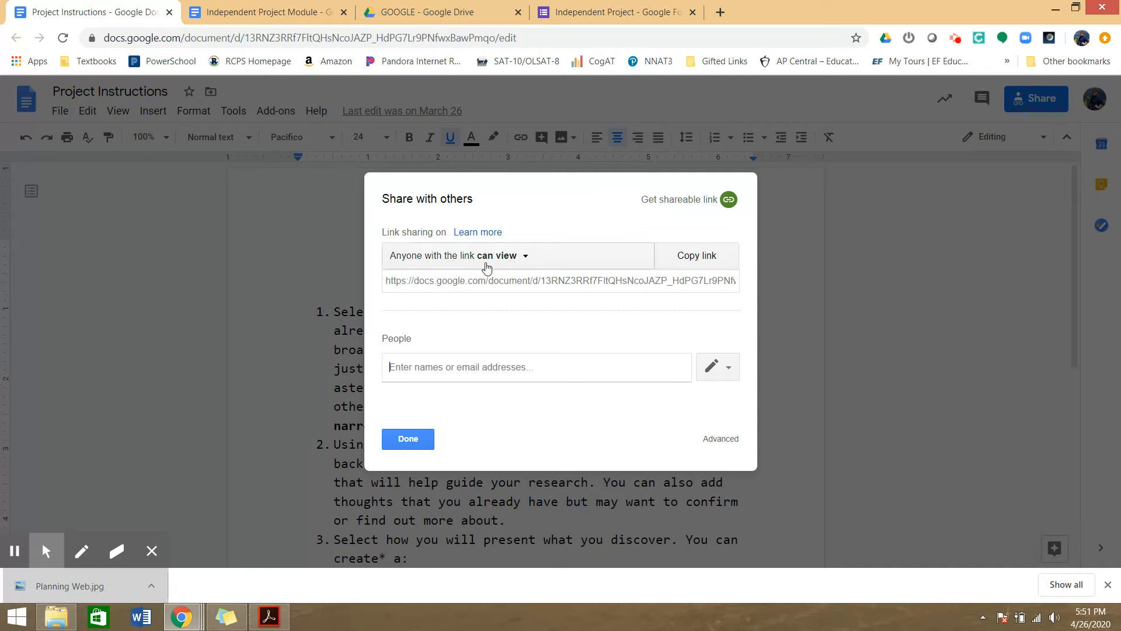
left_click(517, 257)
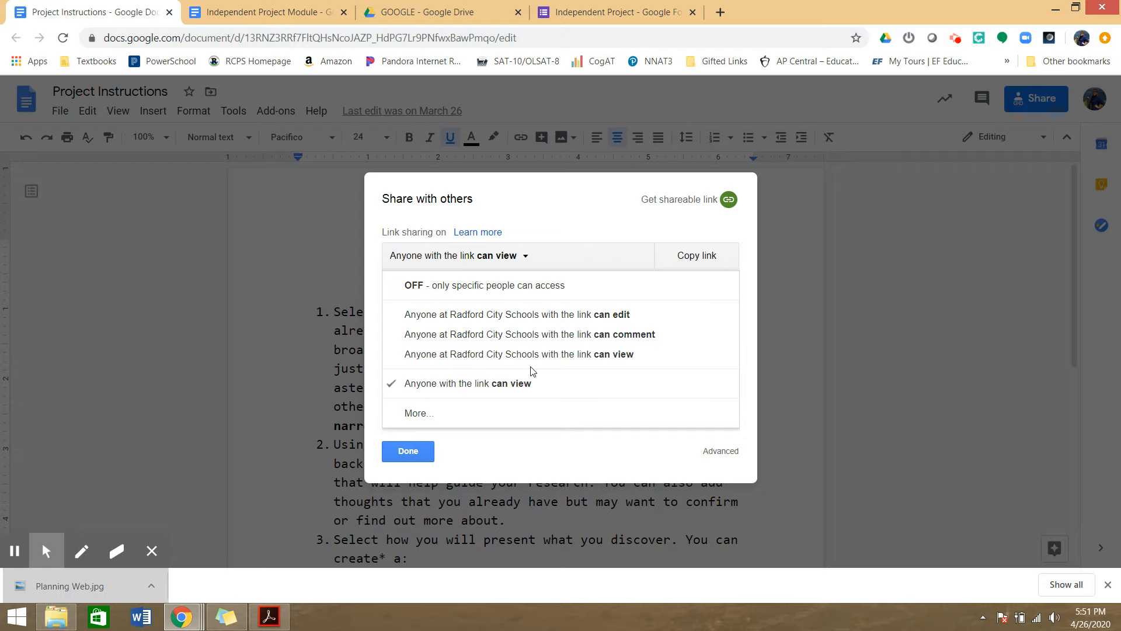
left_click(435, 415)
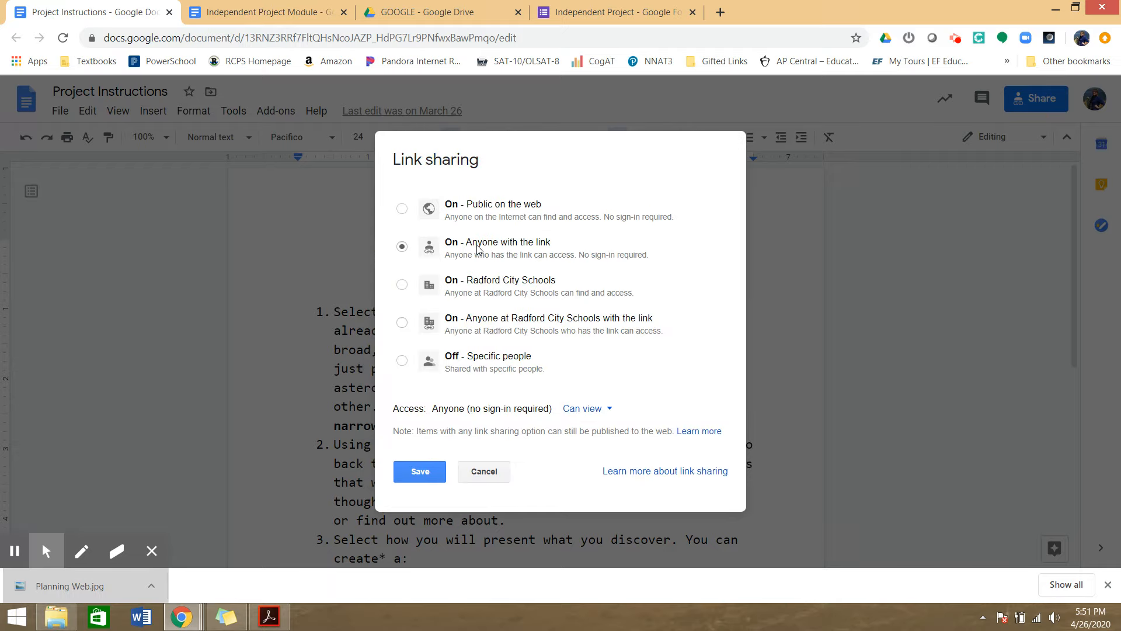
left_click(427, 477)
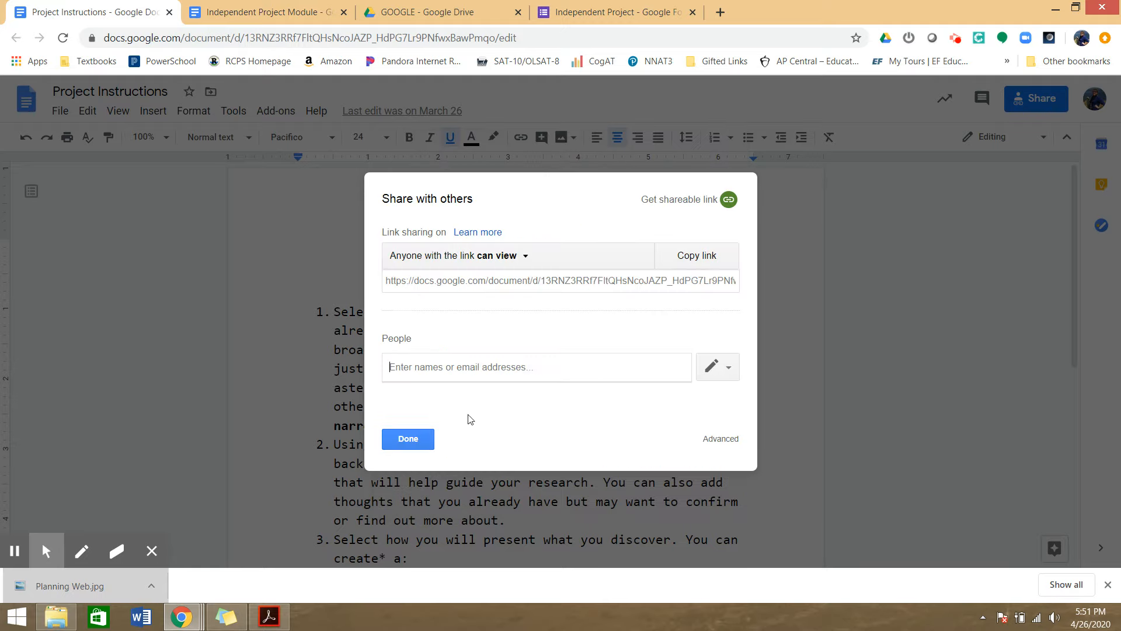
left_click(696, 257)
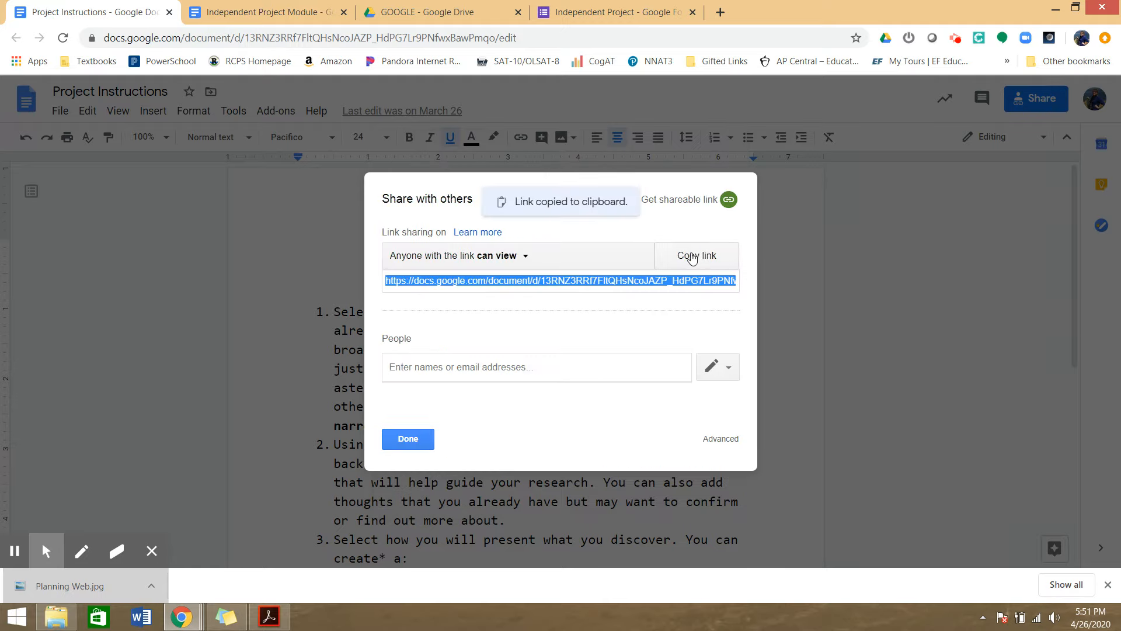
Step: Paste the Project Instructions document's shareable link into the description of section 3 of the form and dismiss the downloads bar
left_click(584, 13)
right_click(294, 493)
left_click(327, 376)
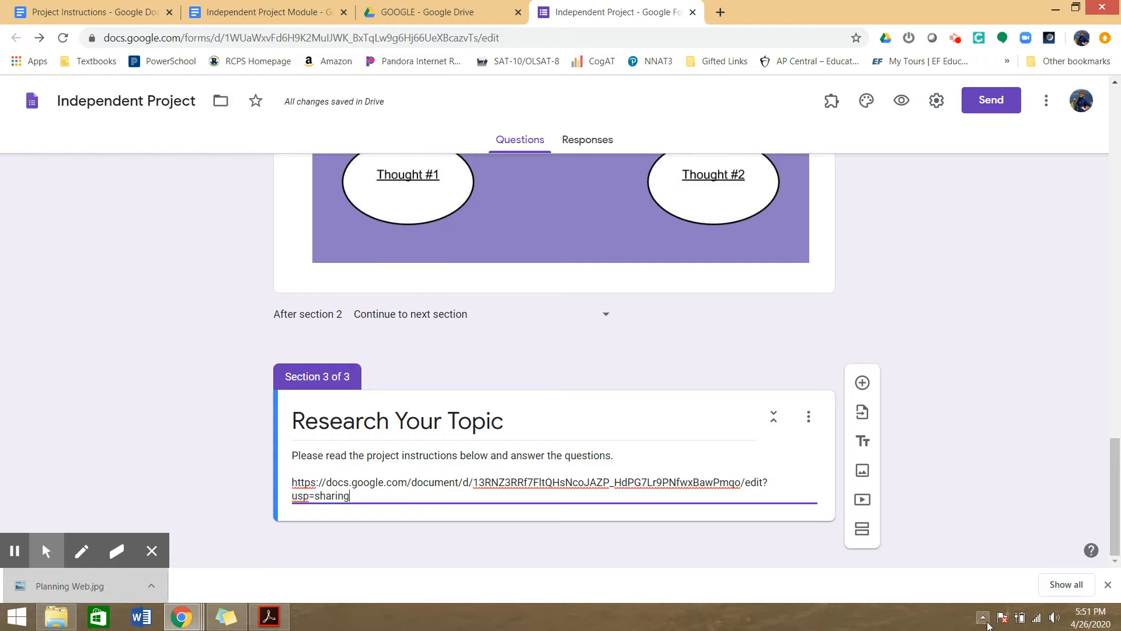
left_click(1108, 586)
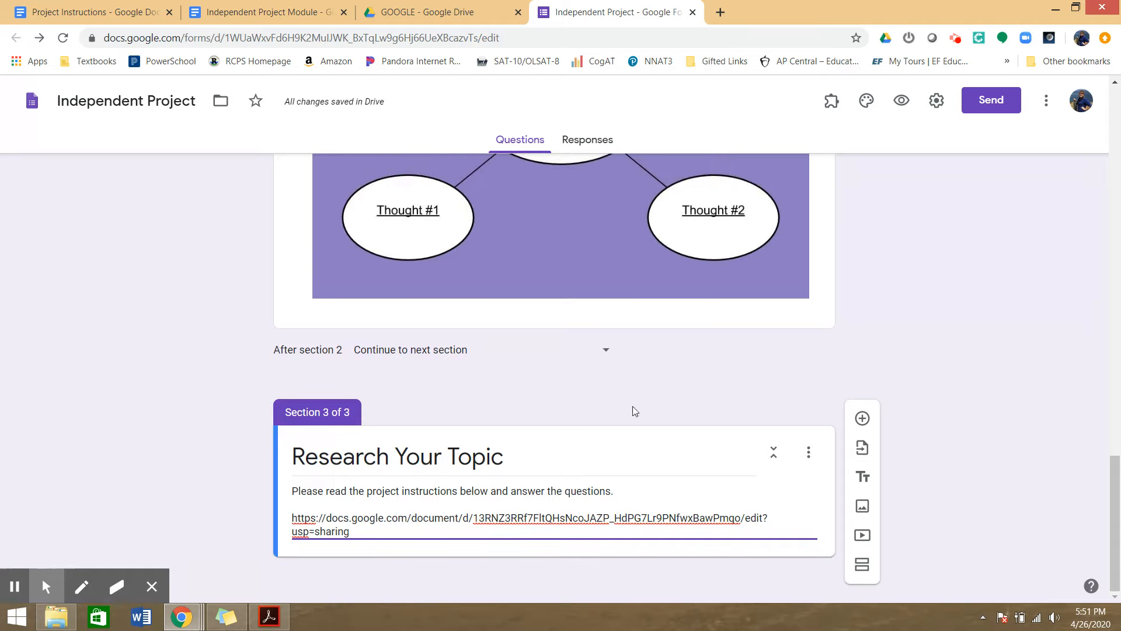
Step: Add a question of type Checkboxes to section 3 of the form and close the Project Instructions document
left_click(864, 418)
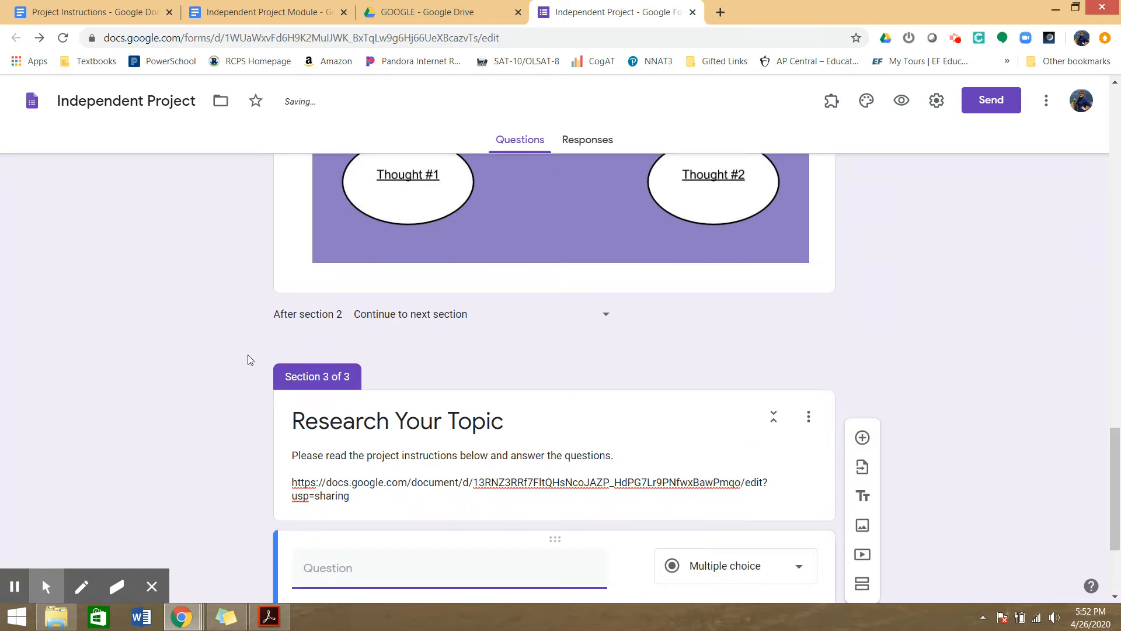
left_click(233, 11)
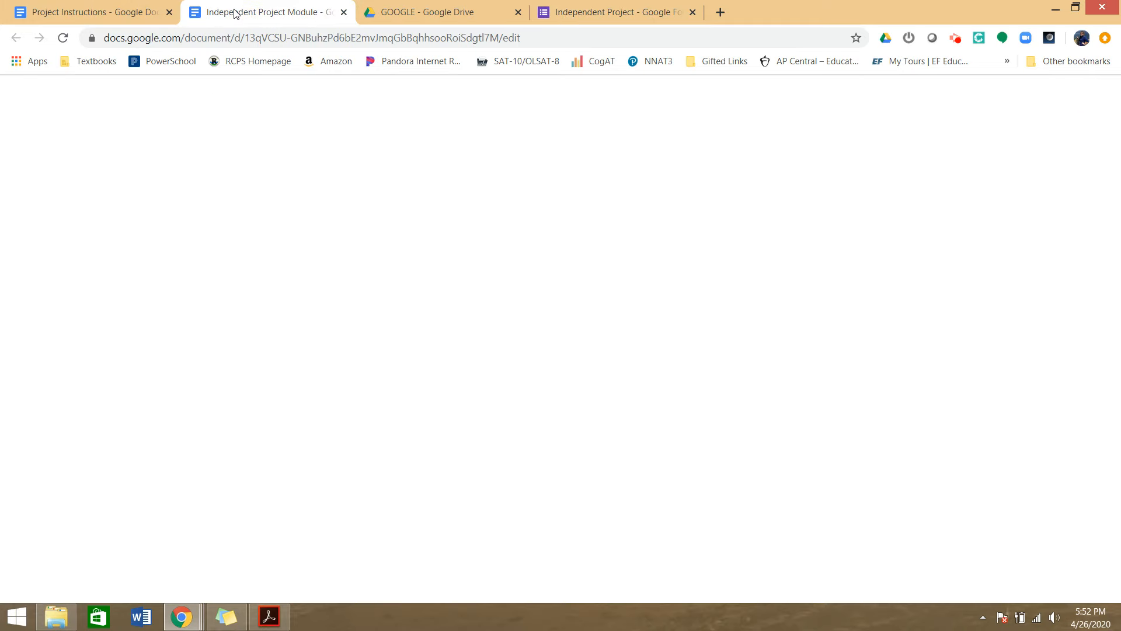
left_click(119, 11)
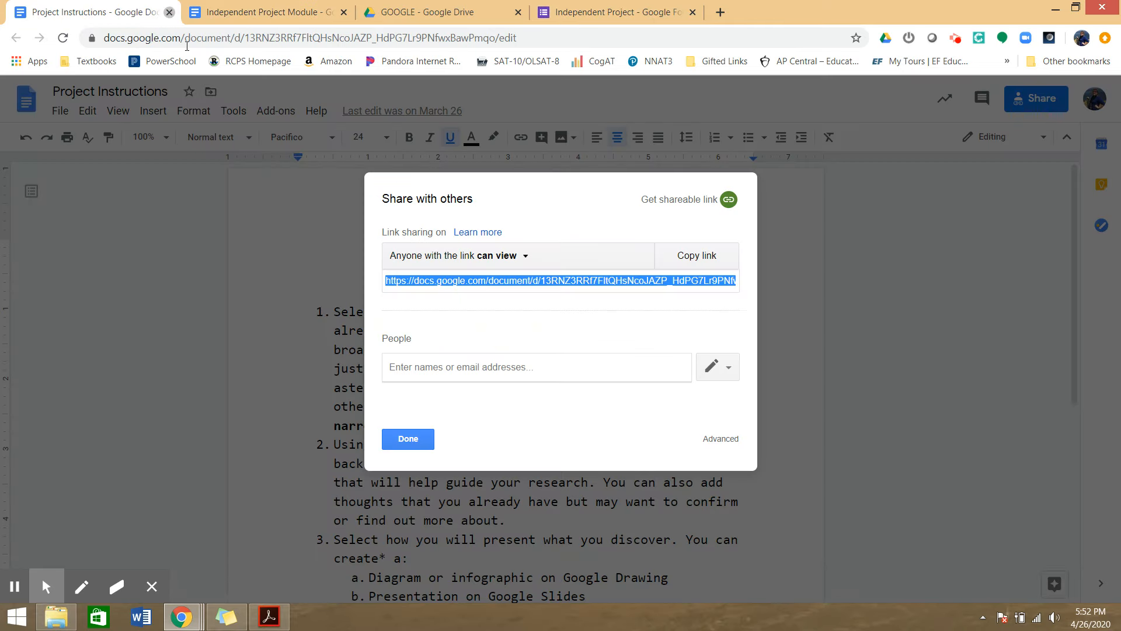
left_click(169, 12)
scroll(441, 332, "up", 1)
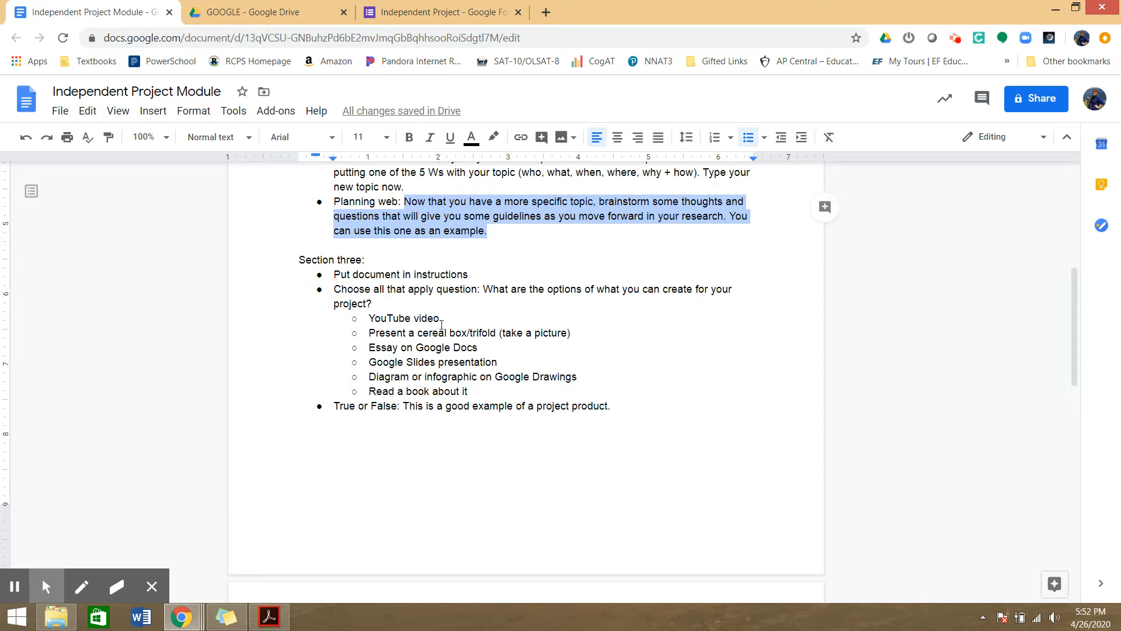
left_click(439, 13)
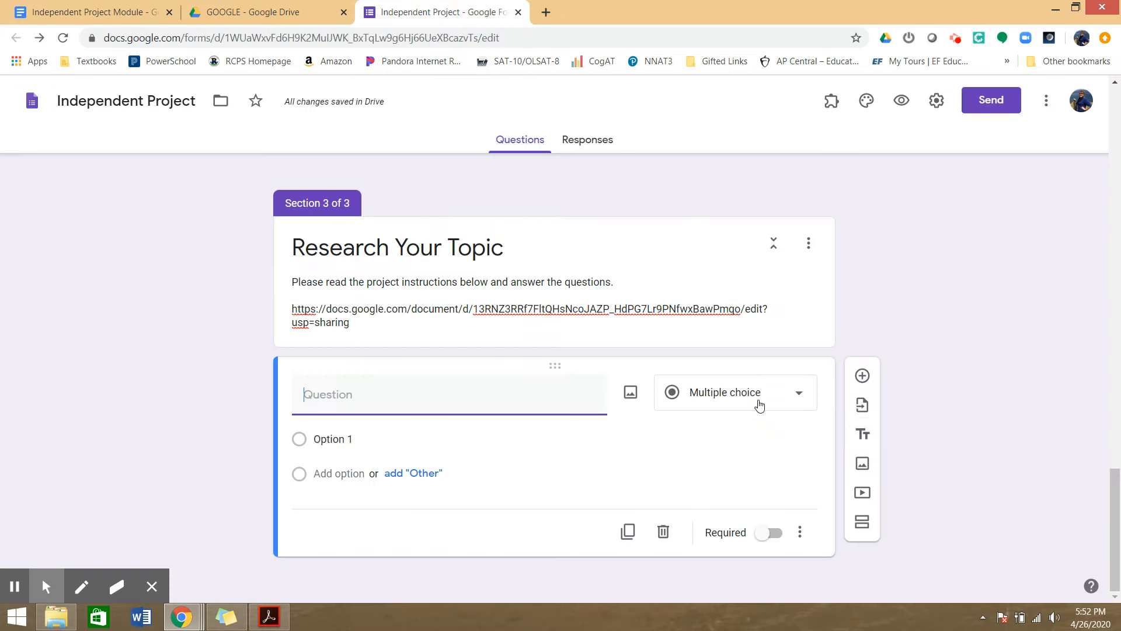
left_click(736, 396)
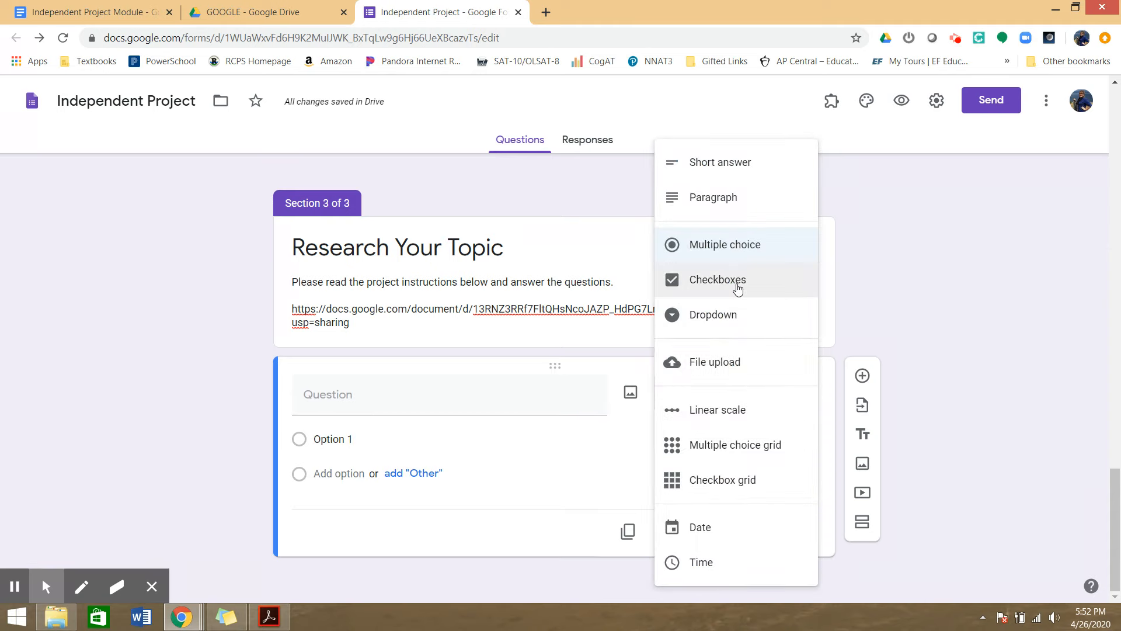
left_click(736, 282)
Step: Copy "What are the options of what you can create for your project?" from the planning document into the new checkbox question's title
key("ctrl+1")
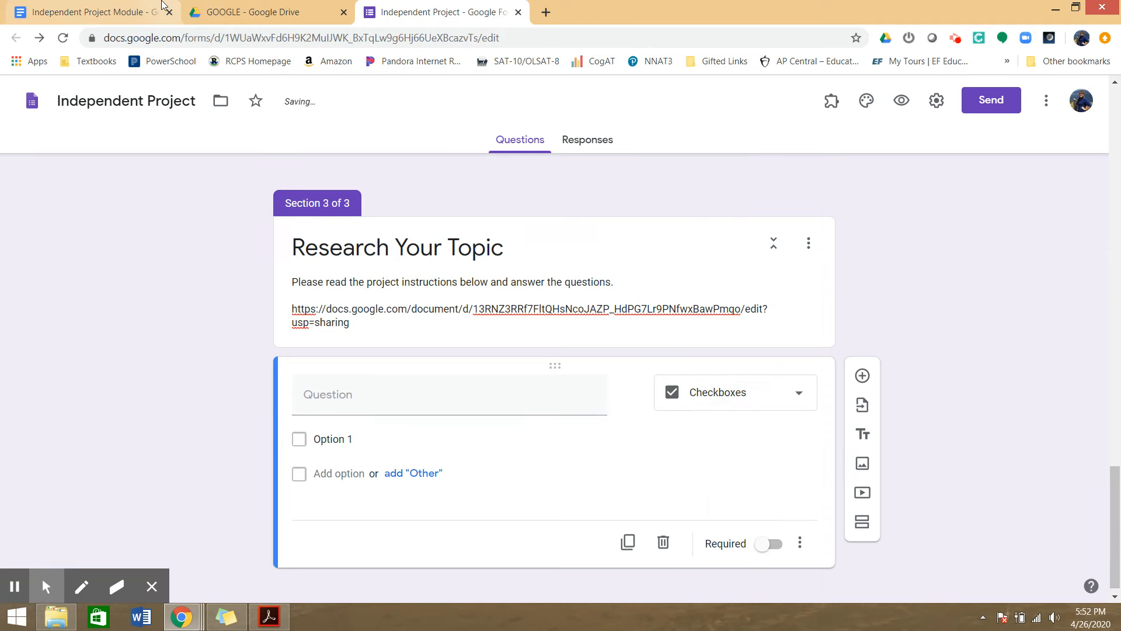
left_click_drag(484, 290, 373, 306)
left_click(497, 286)
left_click(537, 240)
left_click(384, 7)
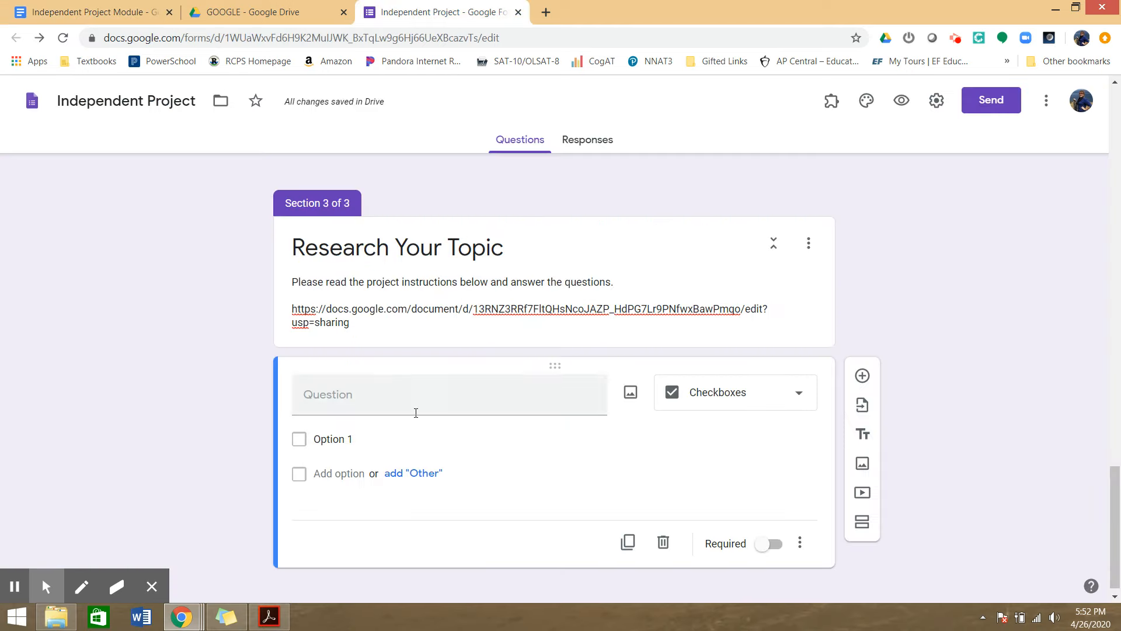
right_click(324, 391)
left_click(417, 479)
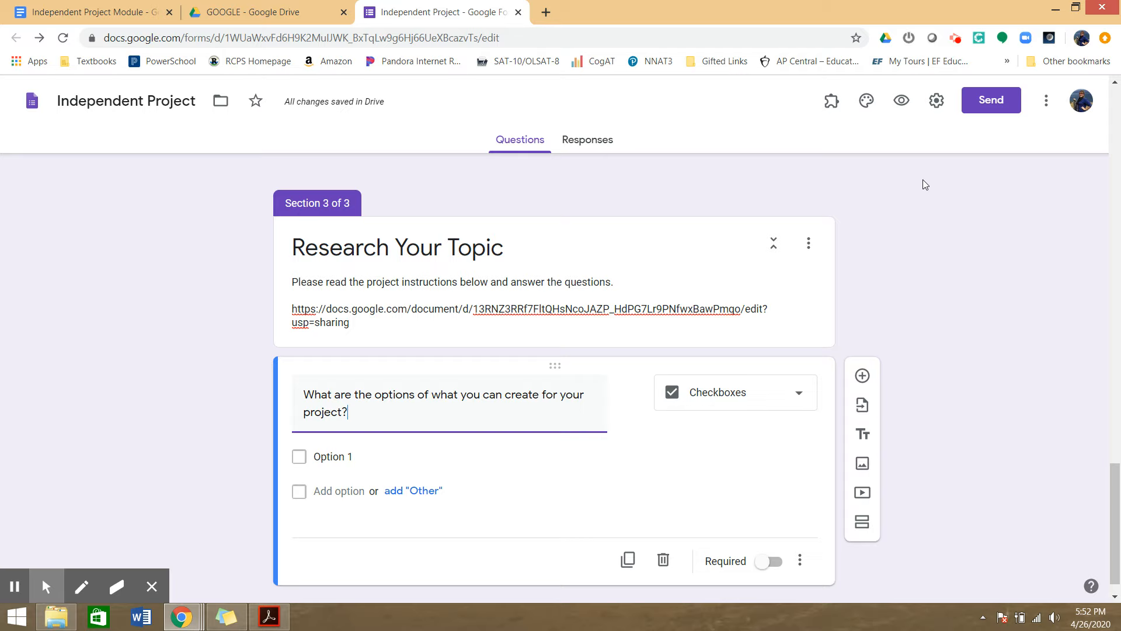
Step: Lift the form's restriction to Radford City Schools users and save it as a quiz with point values hidden from respondents
left_click(934, 102)
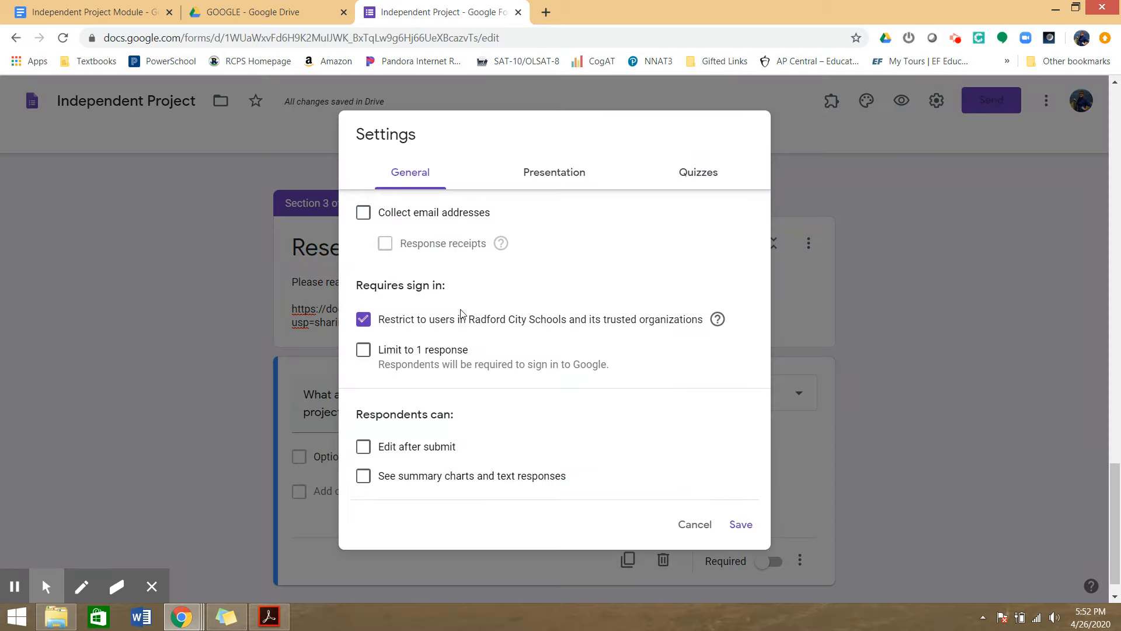
left_click(363, 319)
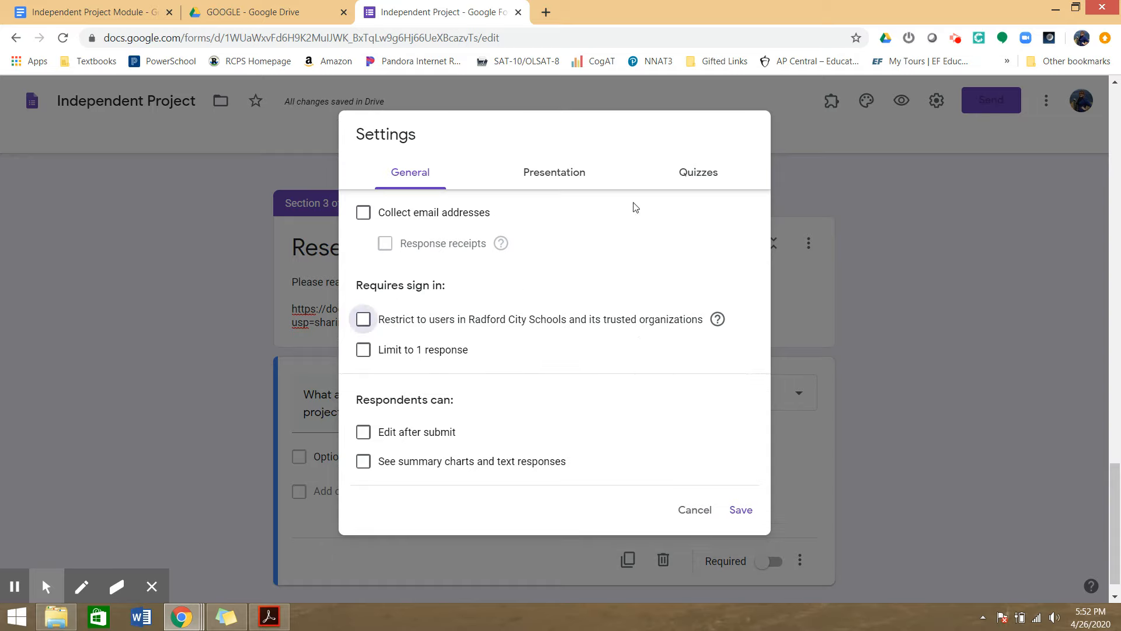
left_click(703, 179)
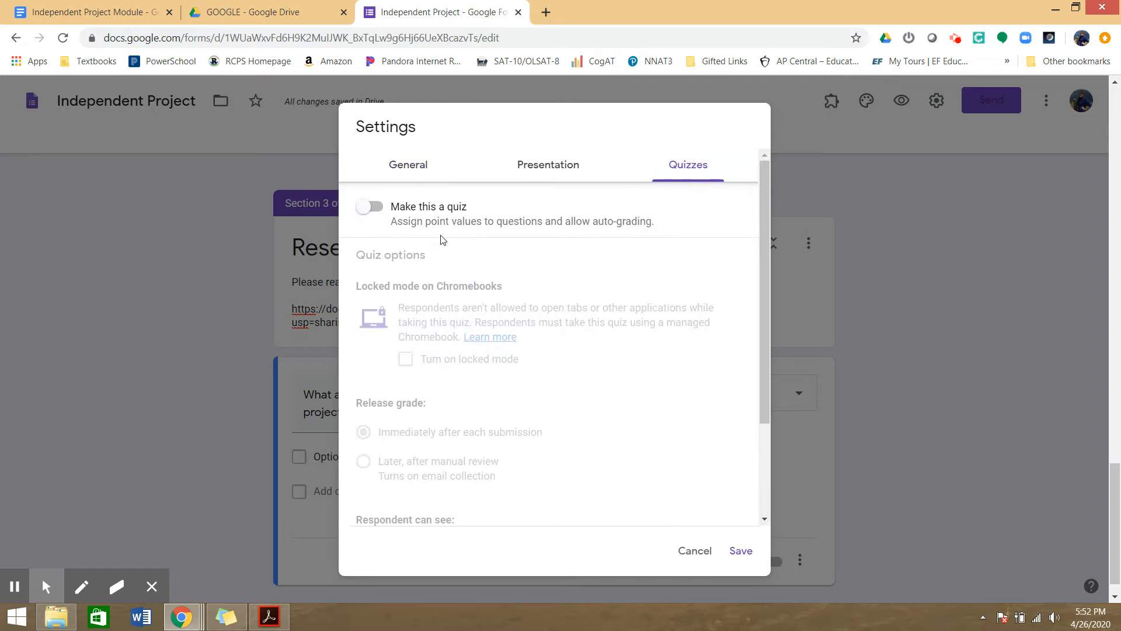
left_click(362, 209)
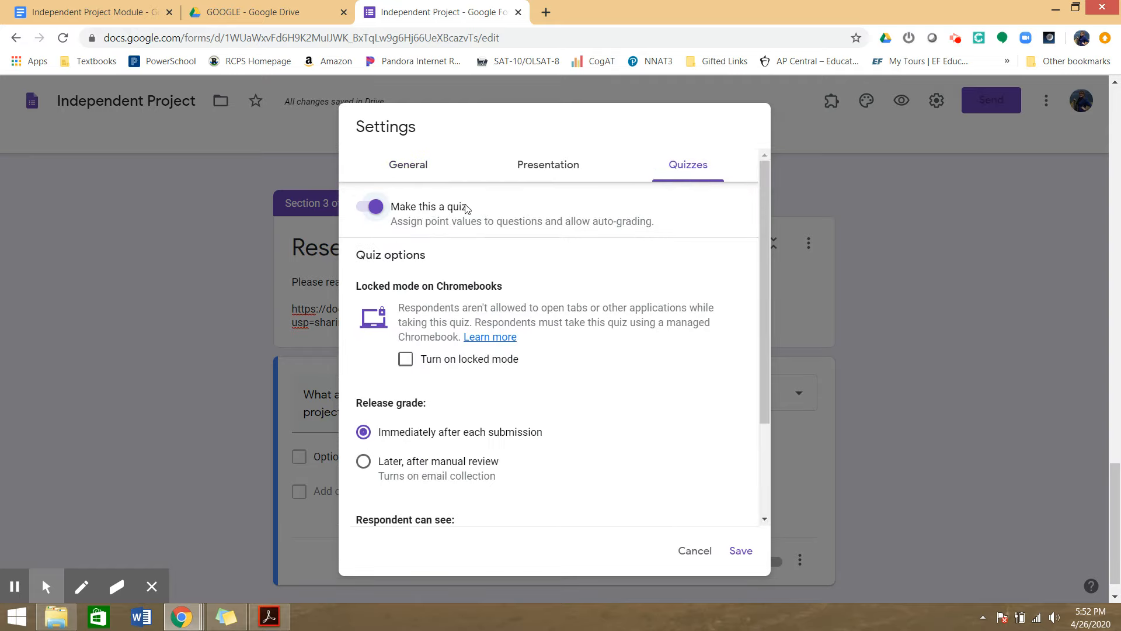
scroll(467, 274, "down", 3)
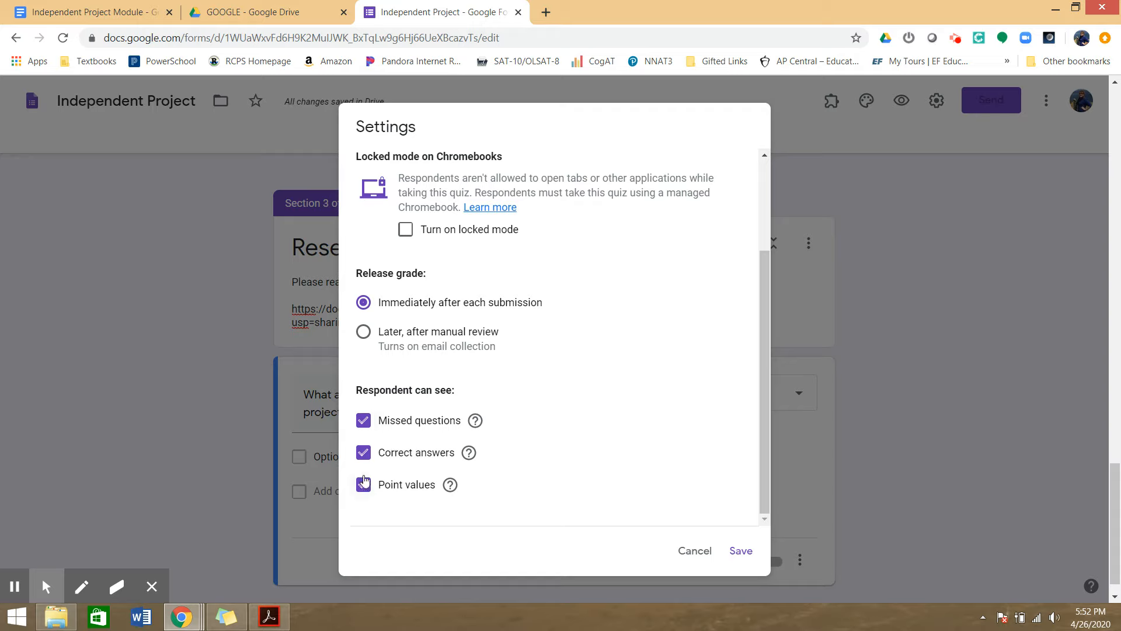
left_click(364, 490)
left_click(739, 554)
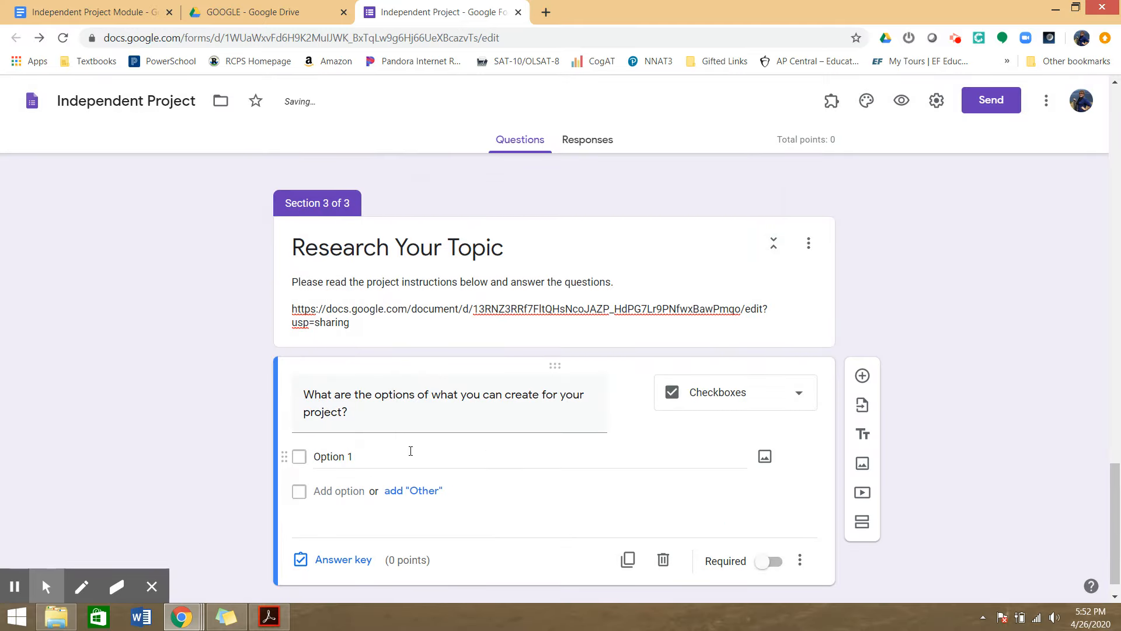
Step: Check the planning document's option list and enter "YouTube video" as the checkbox question's first option
left_click(88, 12)
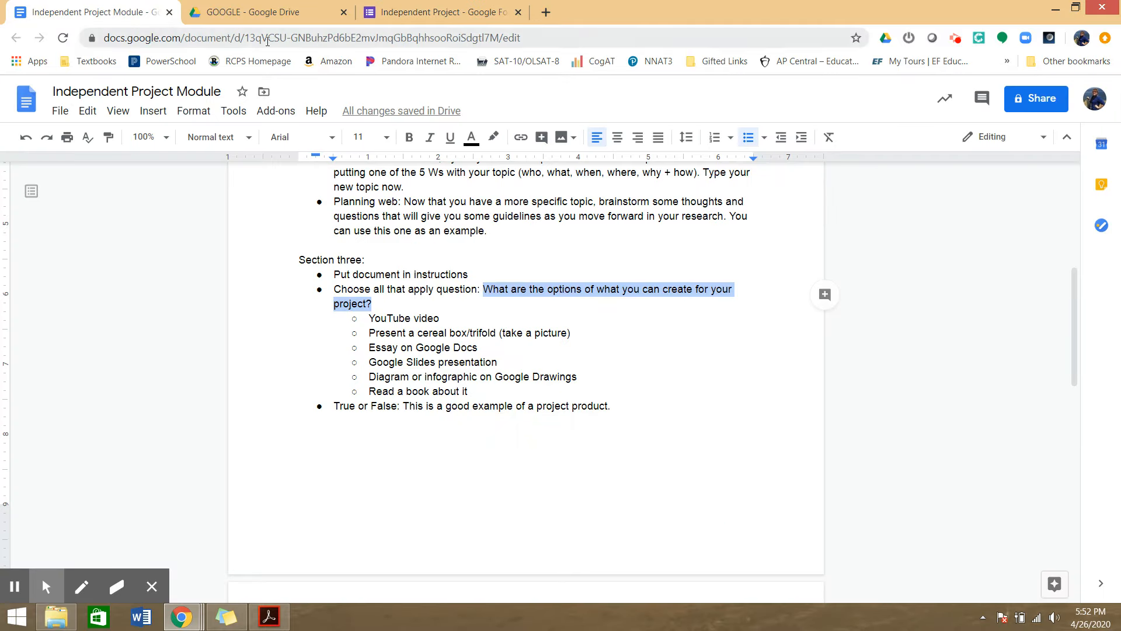
left_click(414, 12)
left_click(413, 458)
type("Yout")
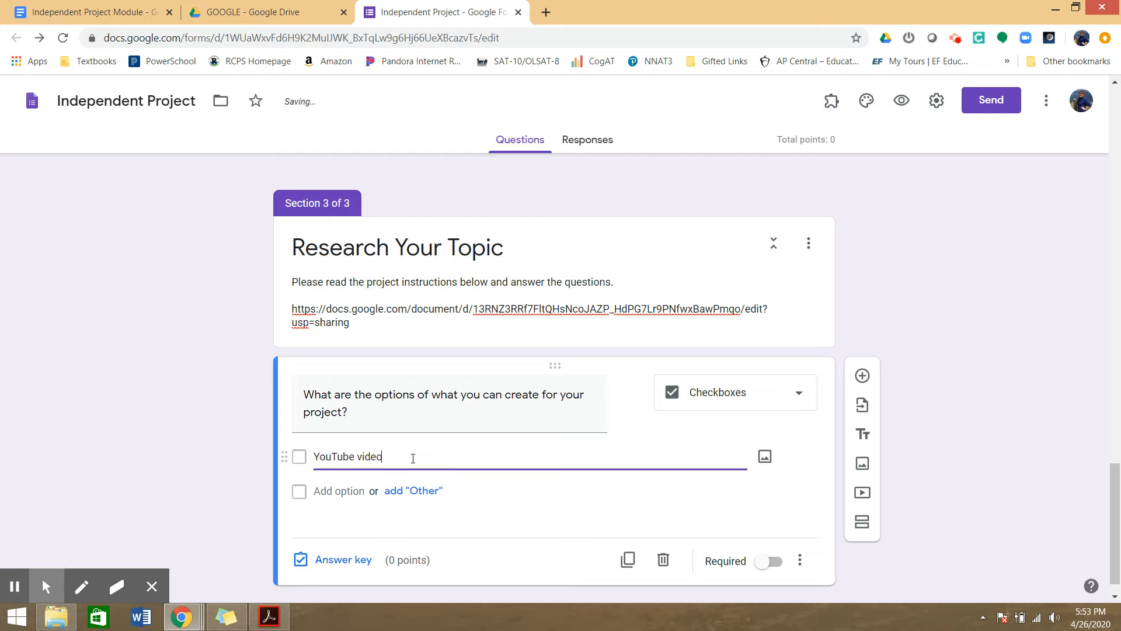
type("ube video")
key("Return")
Step: Copy "Present a cereal box/trifold (take a picture)" from the planning document into the question's second option
left_click(87, 11)
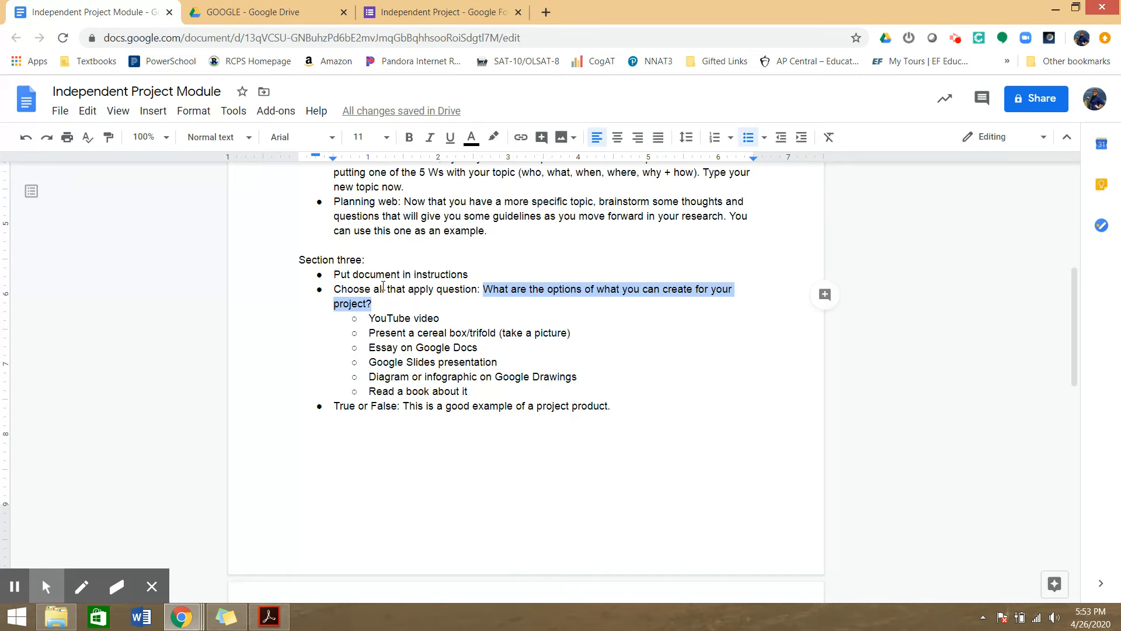
left_click_drag(371, 332, 570, 333)
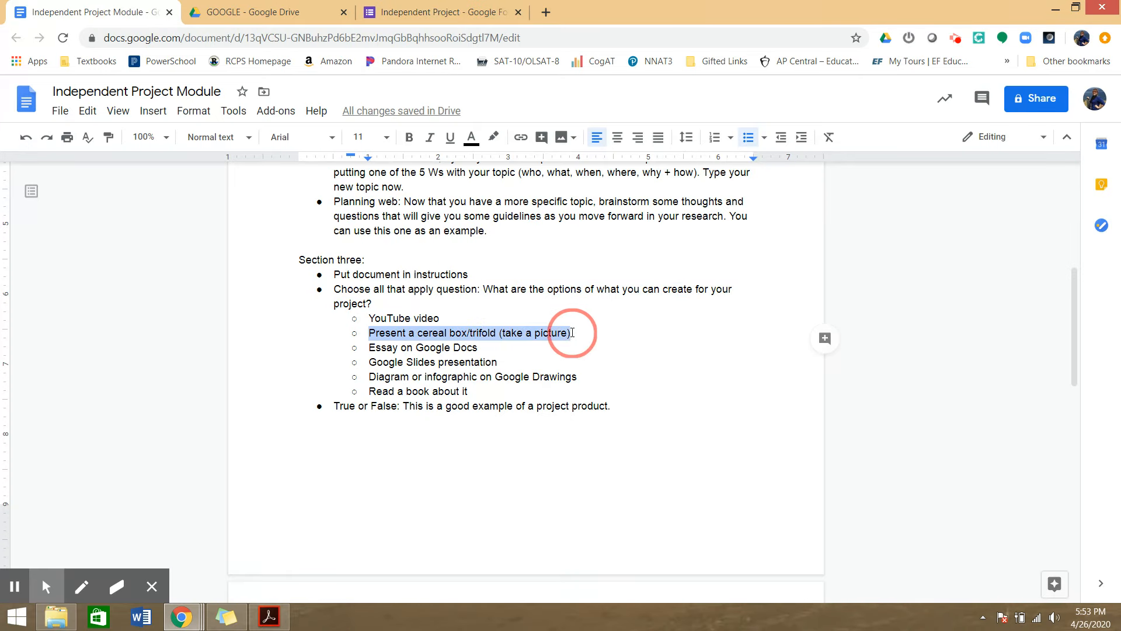
left_click(425, 10)
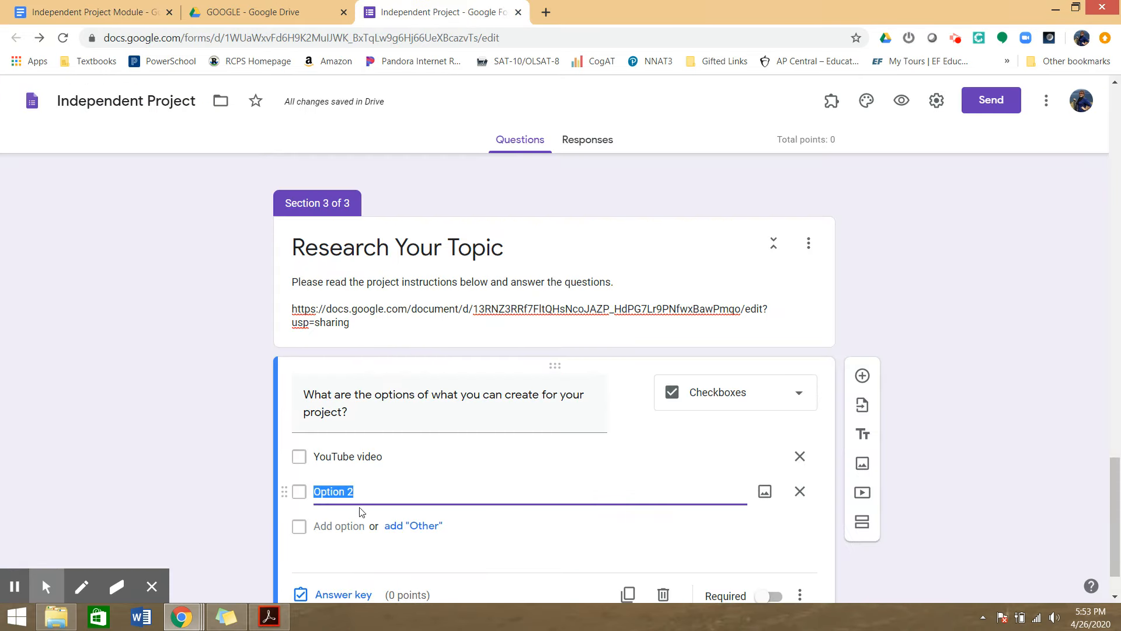
key("ctrl+v")
key("Return")
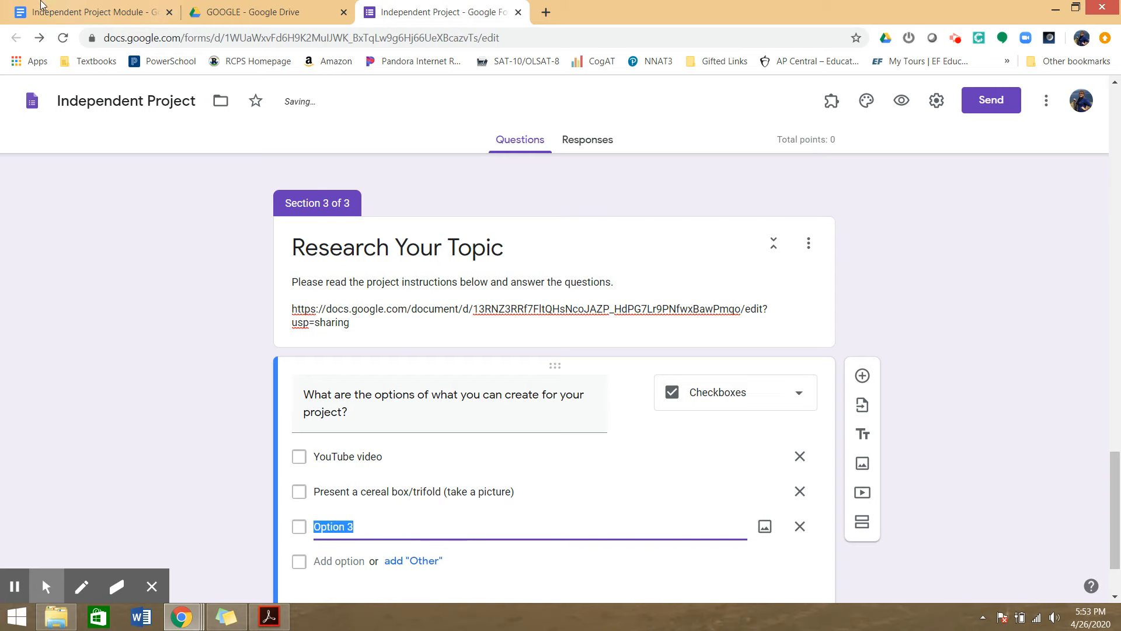
Step: Copy "Essay on Google Docs" from the planning document into the question's third option
left_click(67, 10)
left_click_drag(370, 349, 477, 348)
key("ctrl+c")
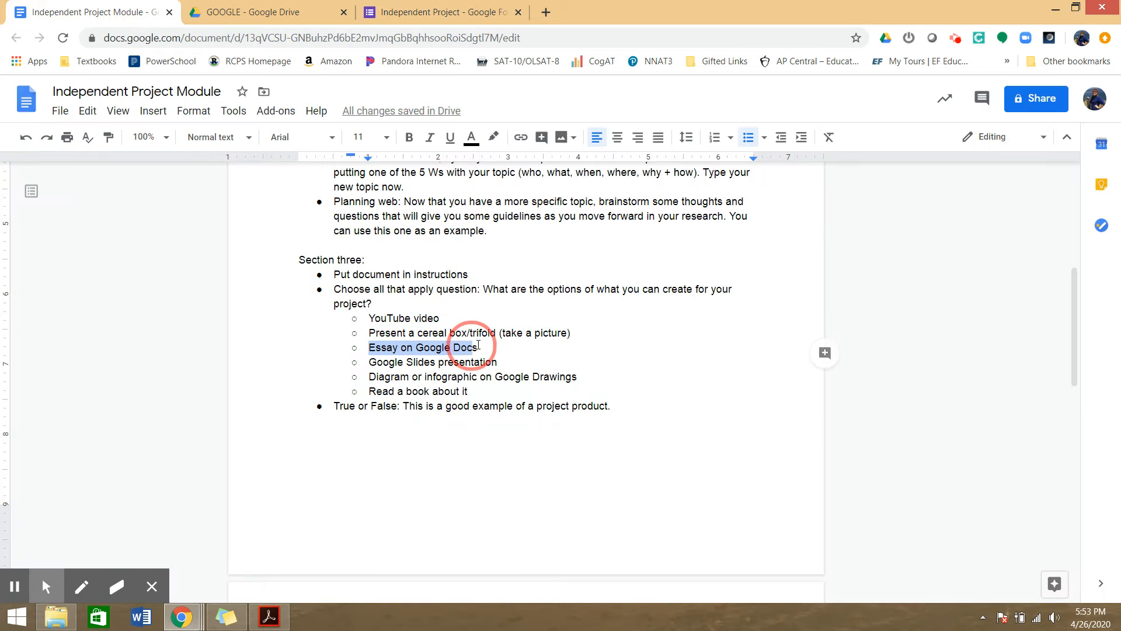
left_click(403, 11)
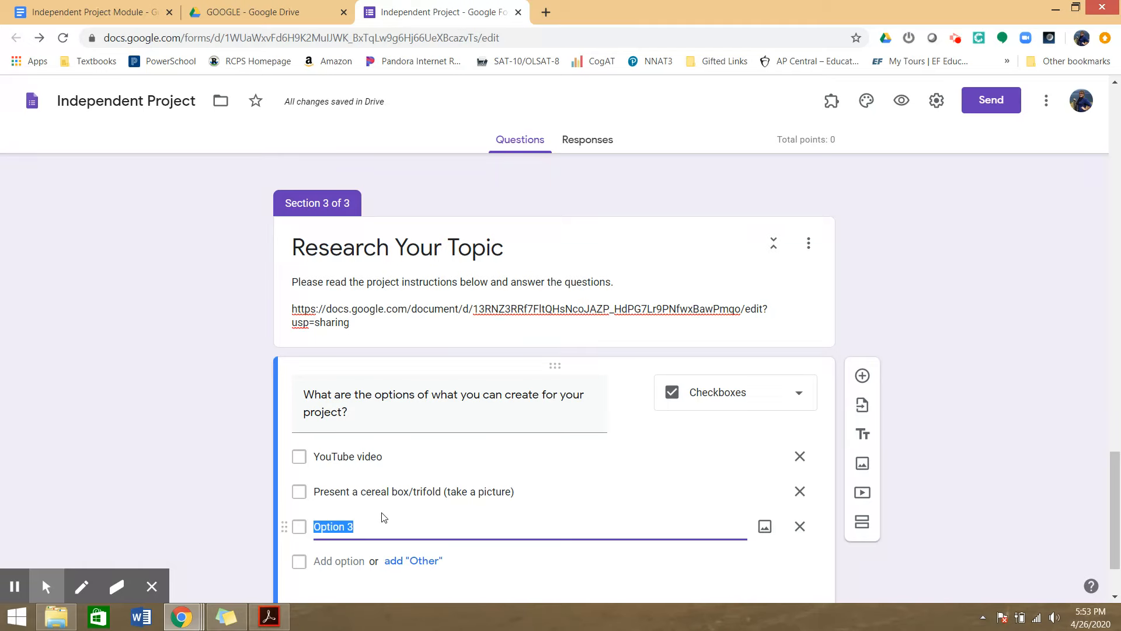
key("ctrl+v")
key("Return")
Step: Copy "Google Slides presentation" from the planning document into the question's fourth option
left_click(16, 7)
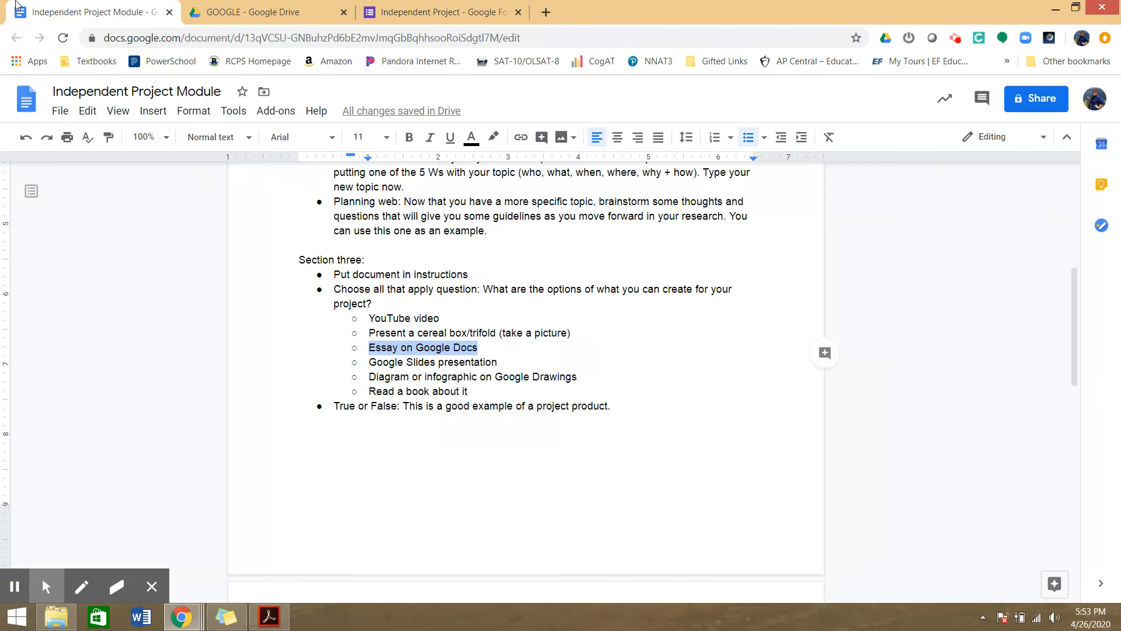
left_click_drag(372, 361, 498, 362)
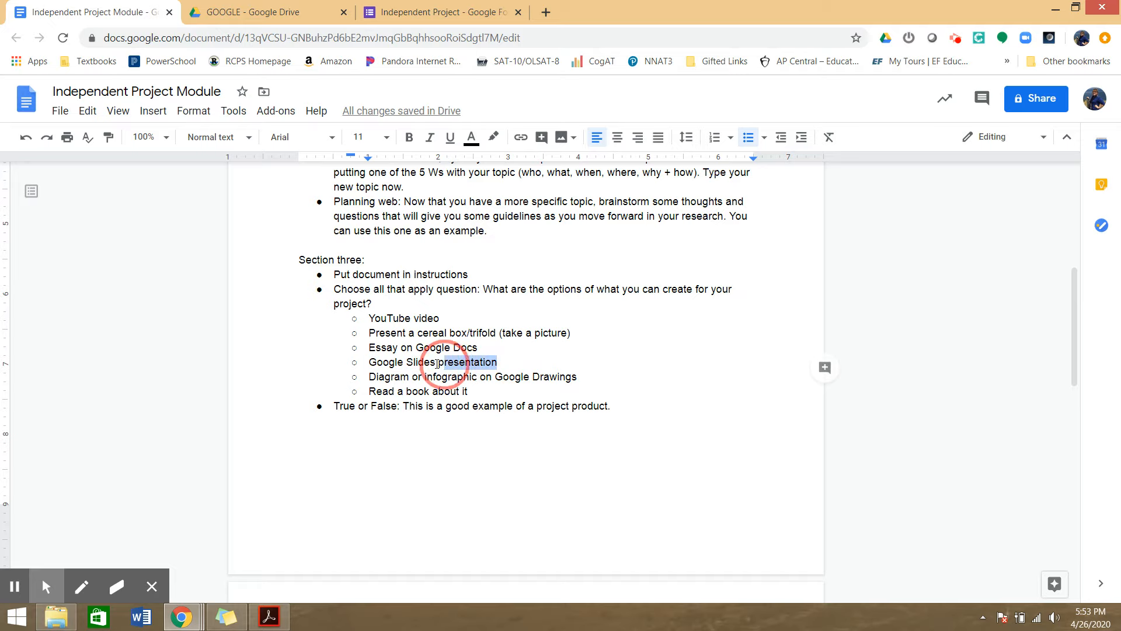
key("ctrl+c")
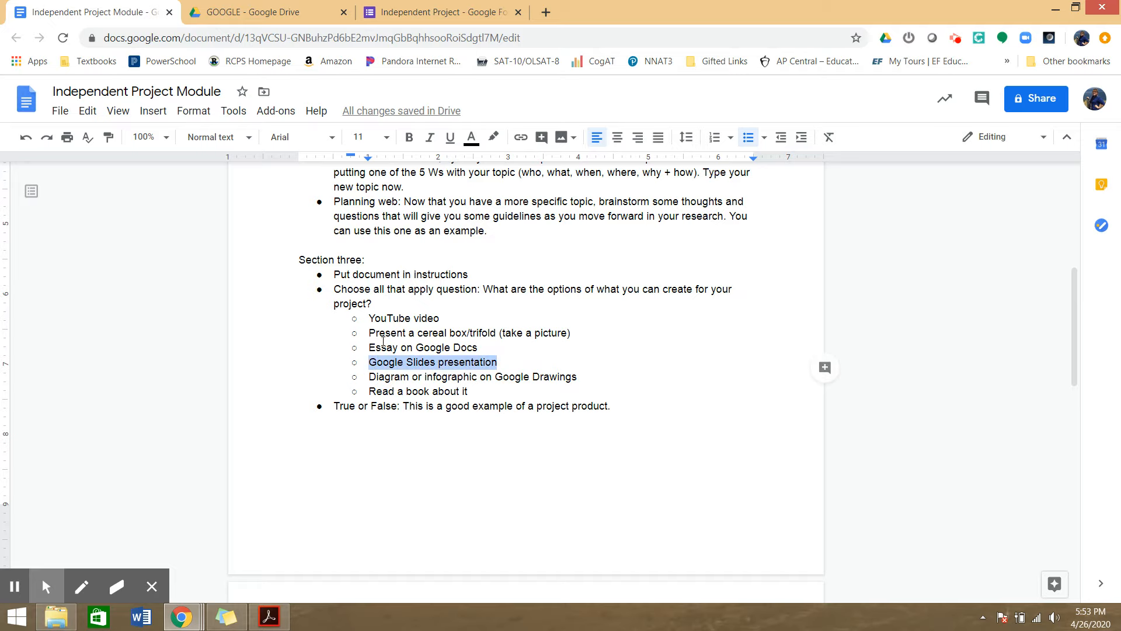
left_click(407, 12)
key("ctrl+v")
scroll(586, 443, "down", 2)
key("Return")
Step: Copy "Diagram or infographic on Google Drawings" from the planning document into the question's fifth option
left_click(99, 12)
left_click_drag(371, 377, 577, 378)
key("ctrl+c")
left_click(406, 12)
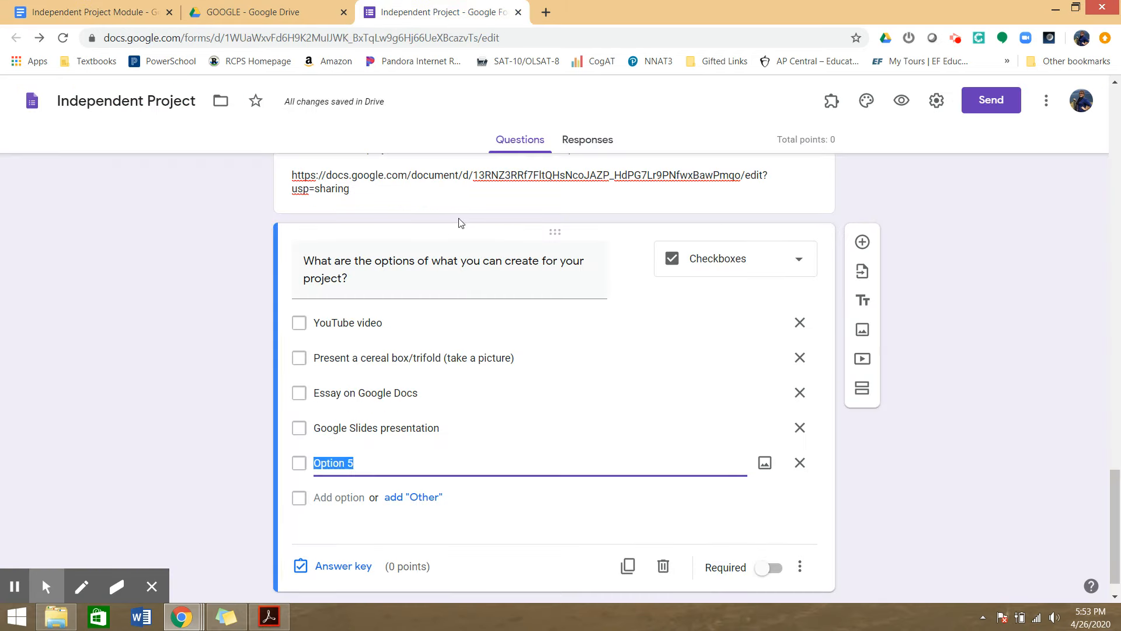
key("ctrl+v")
Step: Copy "Read a book about it" from the planning document and put it in a separate sixth option of the question
left_click(48, 7)
left_click_drag(369, 390, 469, 389)
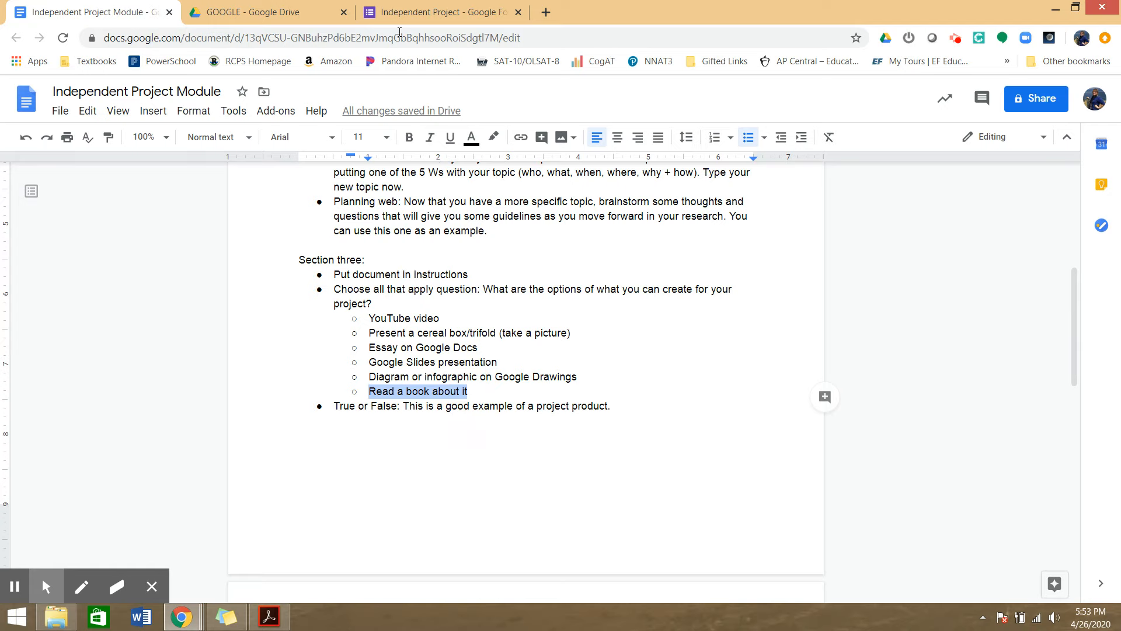
key("ctrl+c")
left_click(403, 12)
key("ctrl+v")
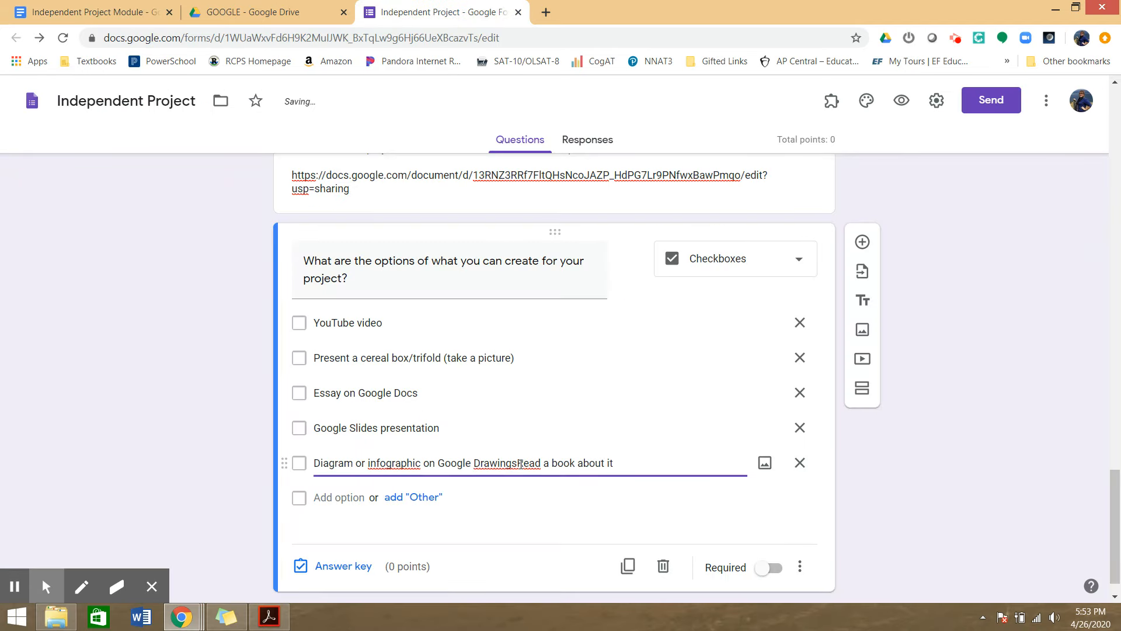
left_click_drag(519, 462, 614, 464)
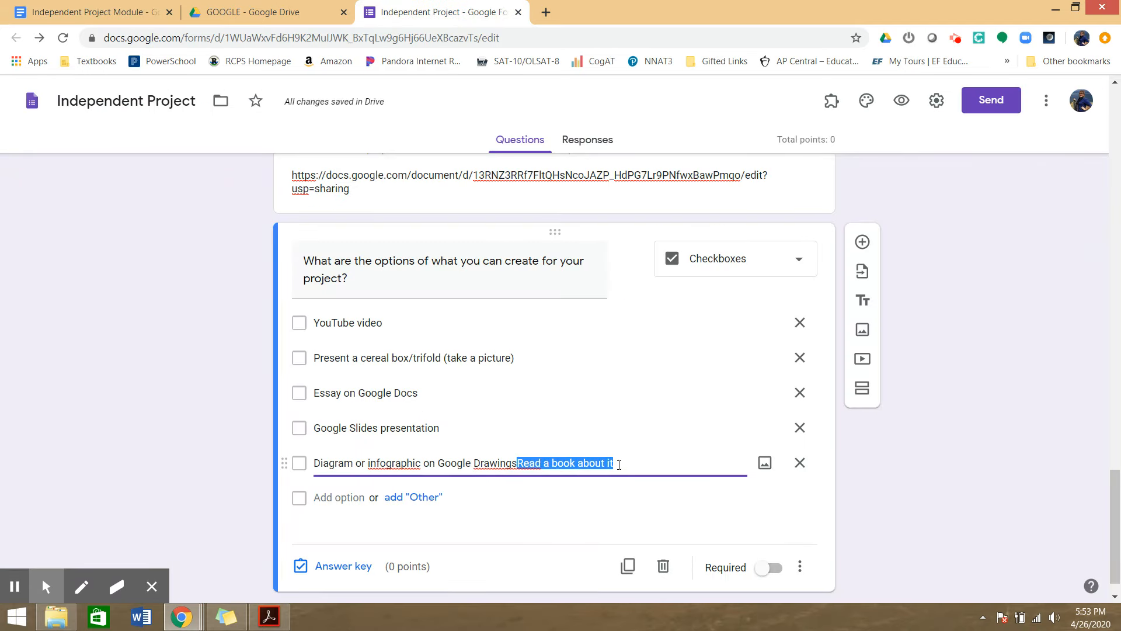
key("BackSpace")
left_click(343, 498)
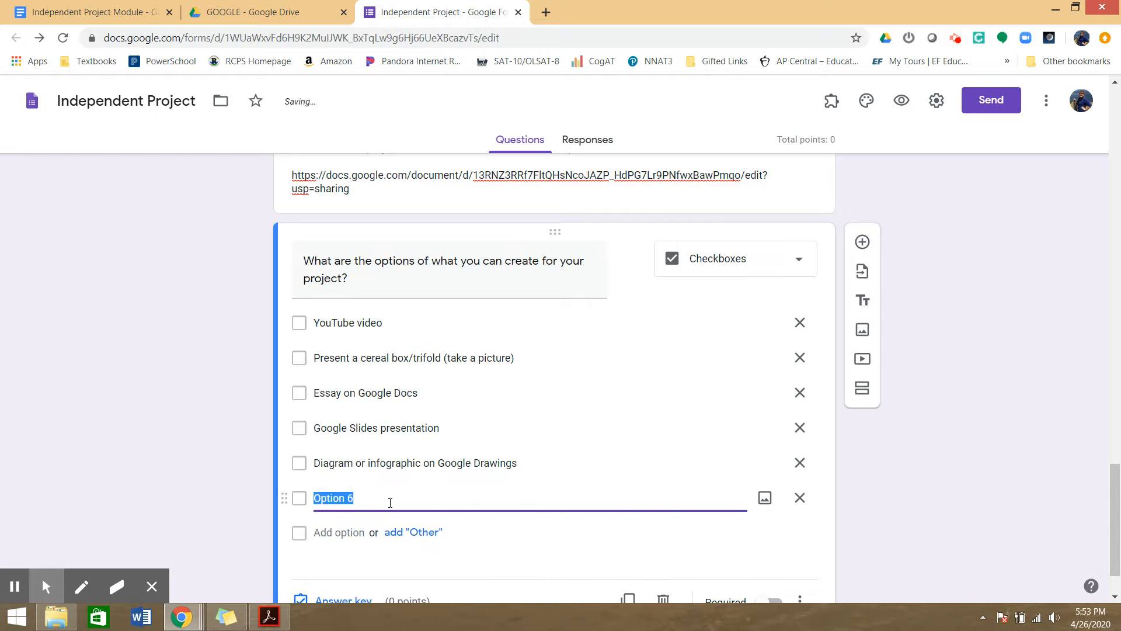
key("ctrl+v")
Step: Make the project-options question required and mark the cereal box/trifold, Google Docs essay, Google Slides presentation and Google Drawings diagram options as correct
scroll(418, 427, "down", 1)
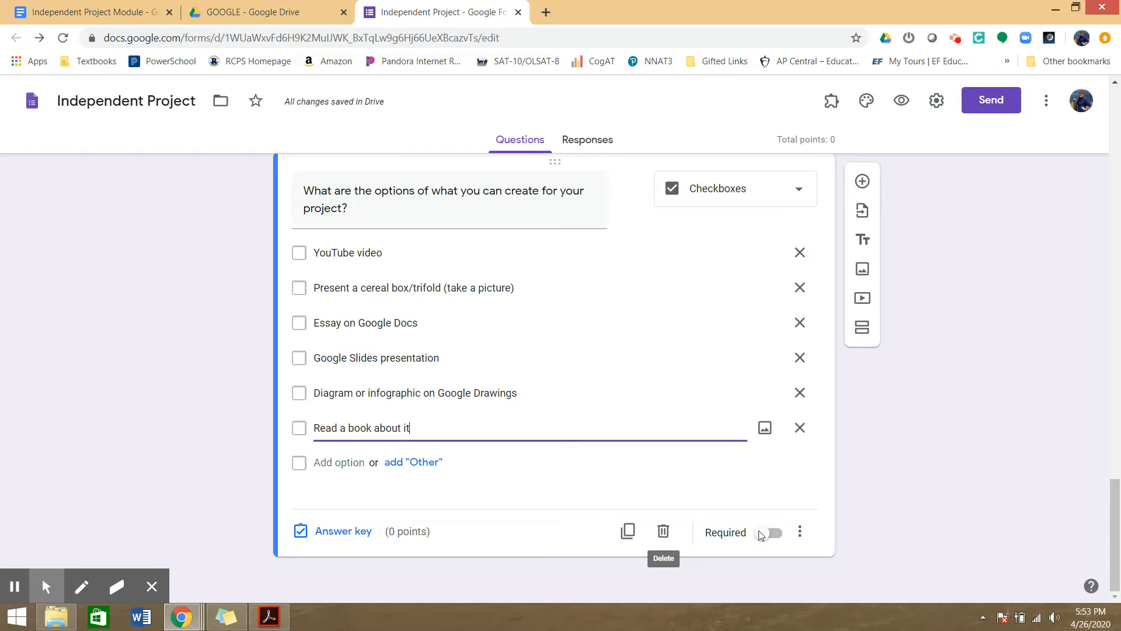
left_click(776, 538)
left_click(344, 531)
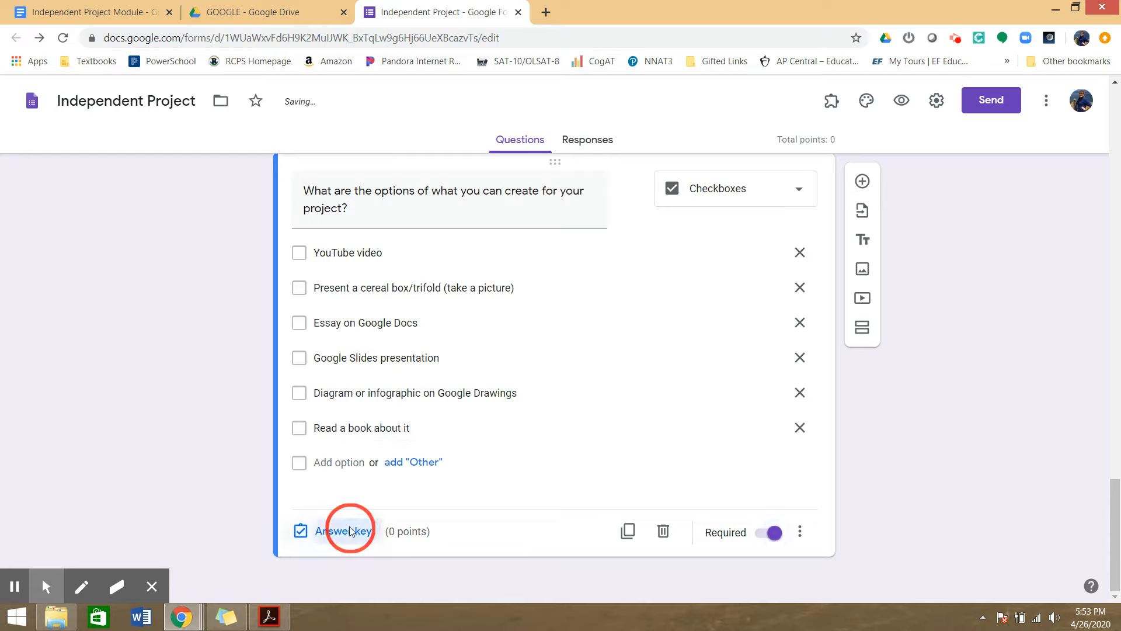
scroll(419, 390, "down", 1)
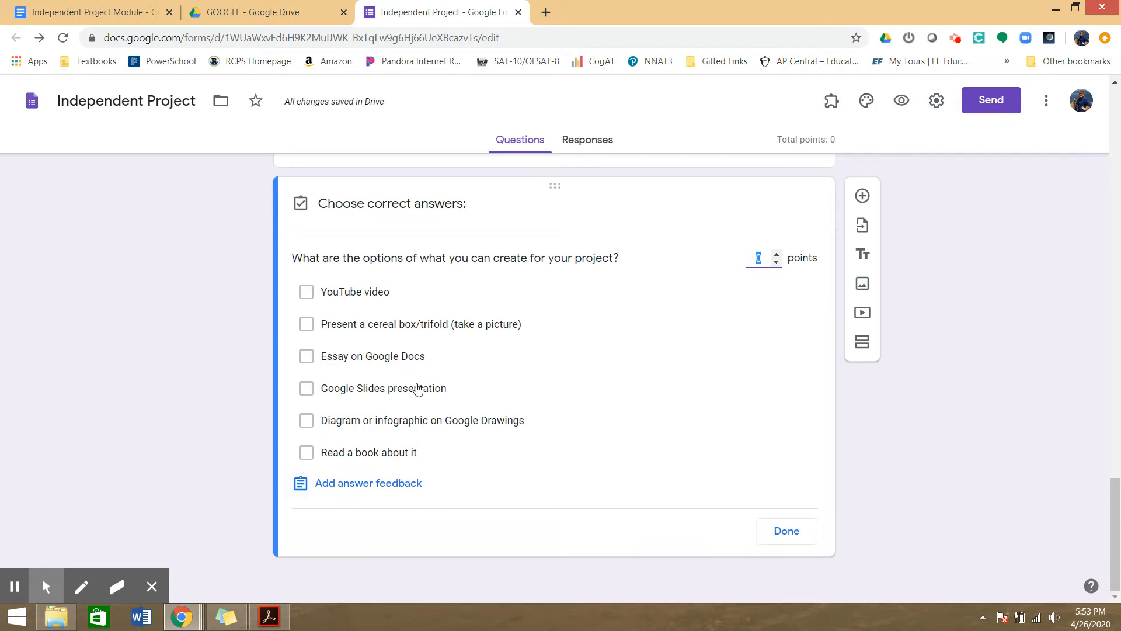
left_click(309, 327)
left_click(308, 359)
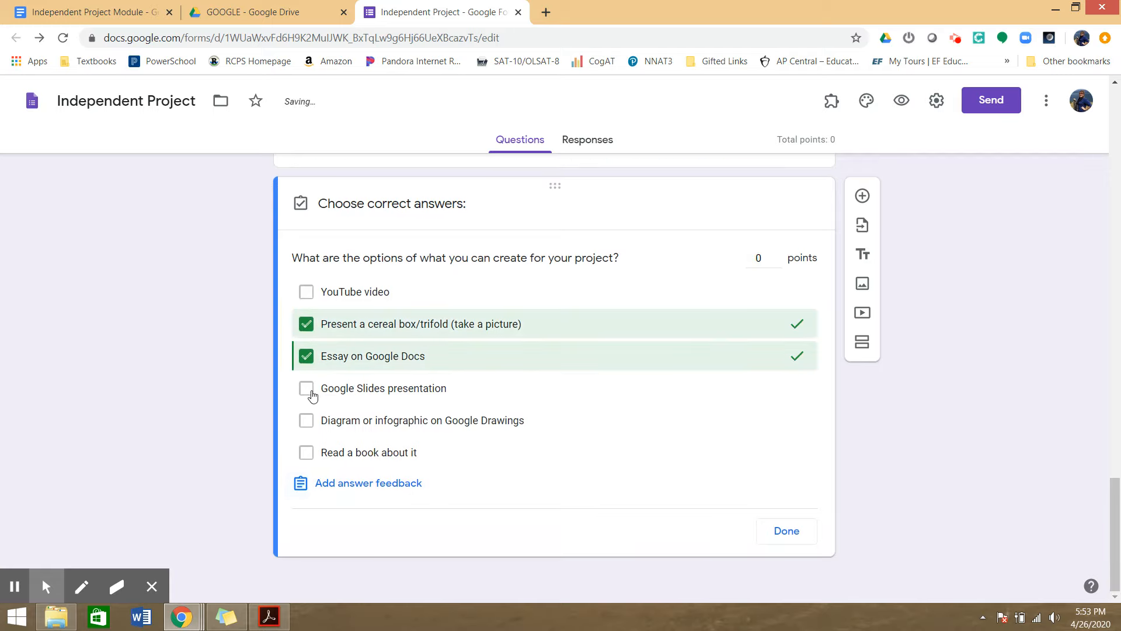
left_click(307, 390)
left_click(306, 423)
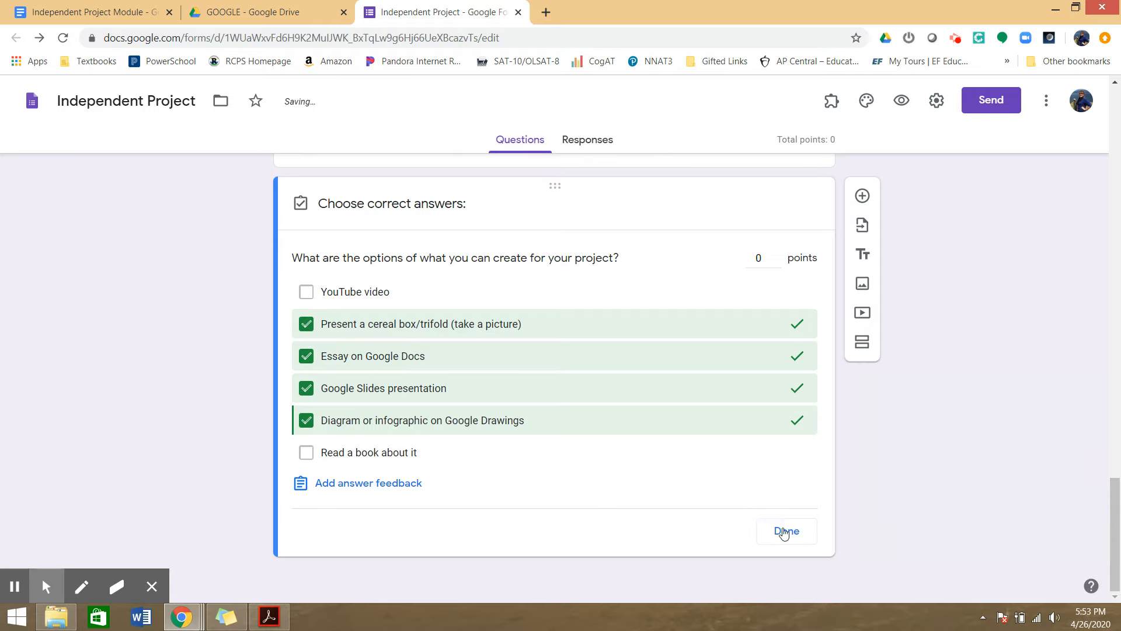
left_click(785, 532)
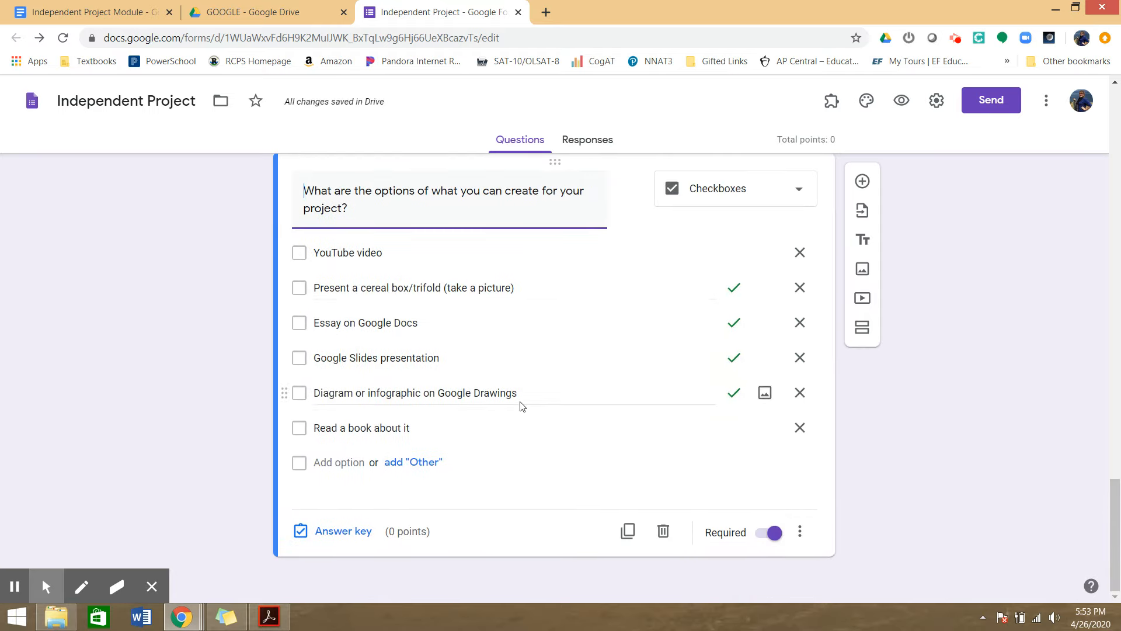
Step: Review the rest of section three in the planning document for the True or False question and its example image
left_click(93, 14)
left_click(472, 363)
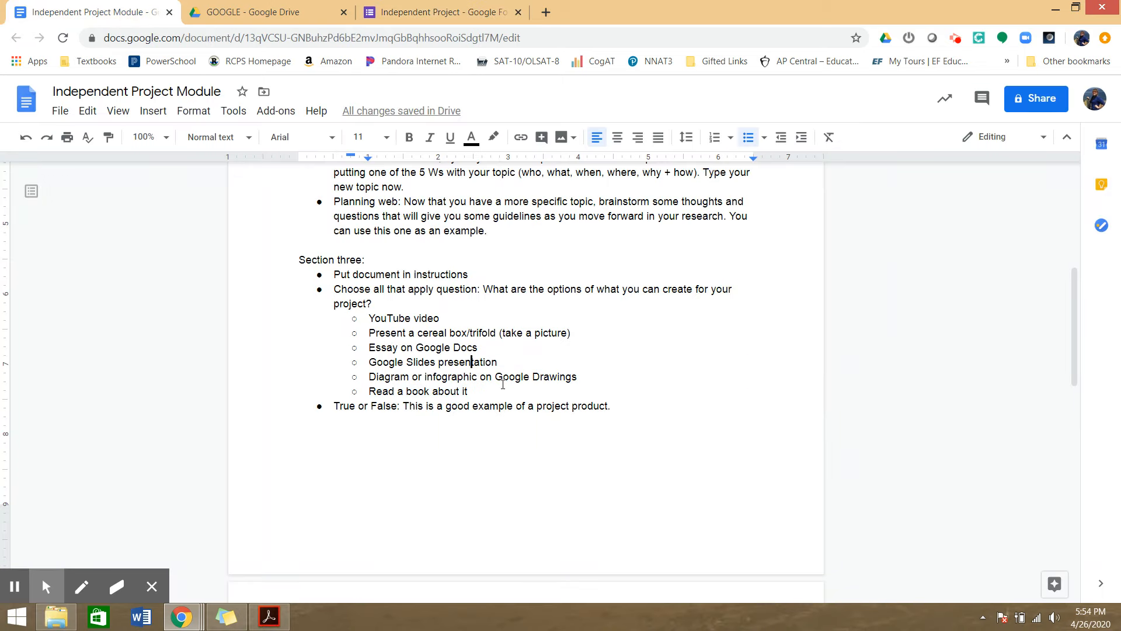
left_click(458, 11)
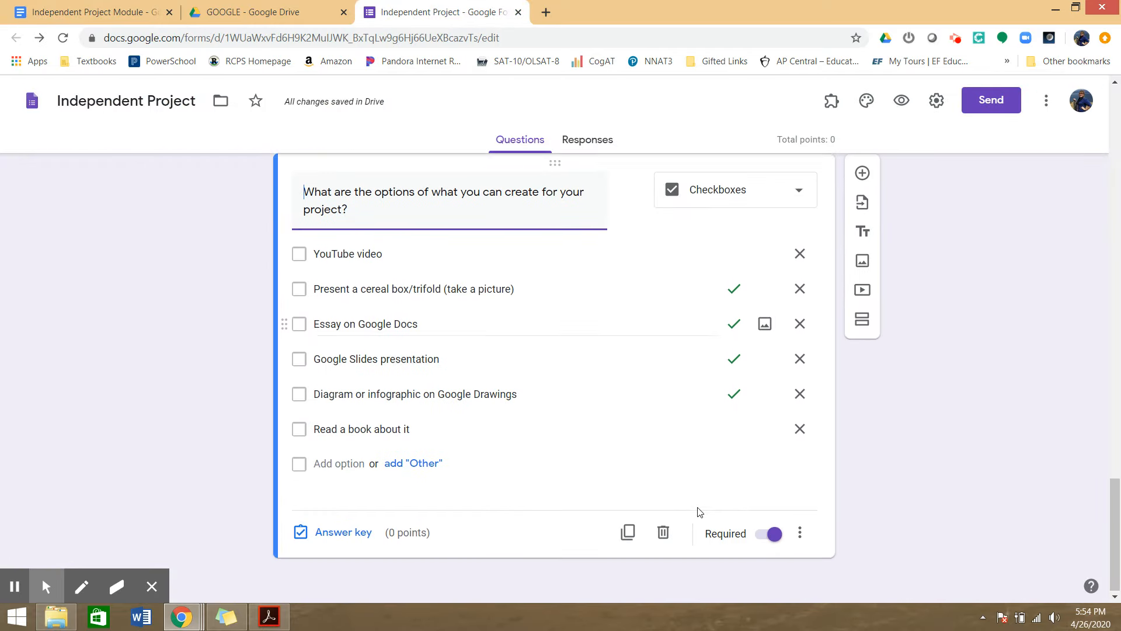
left_click(93, 13)
scroll(482, 388, "down", 6)
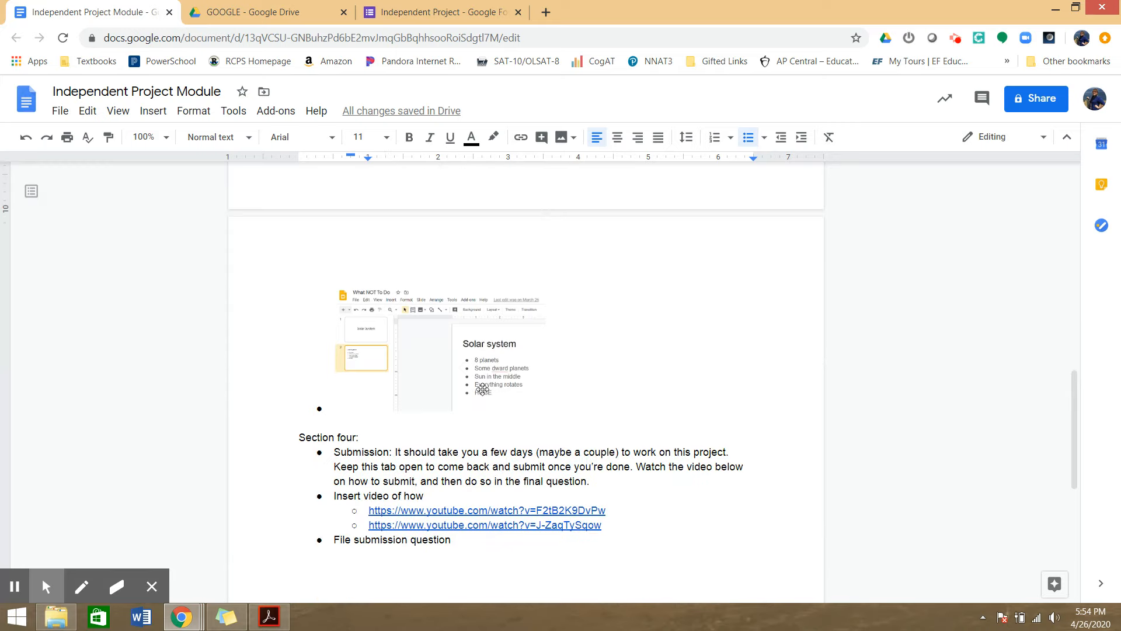
scroll(483, 387, "up", 5)
left_click(533, 353)
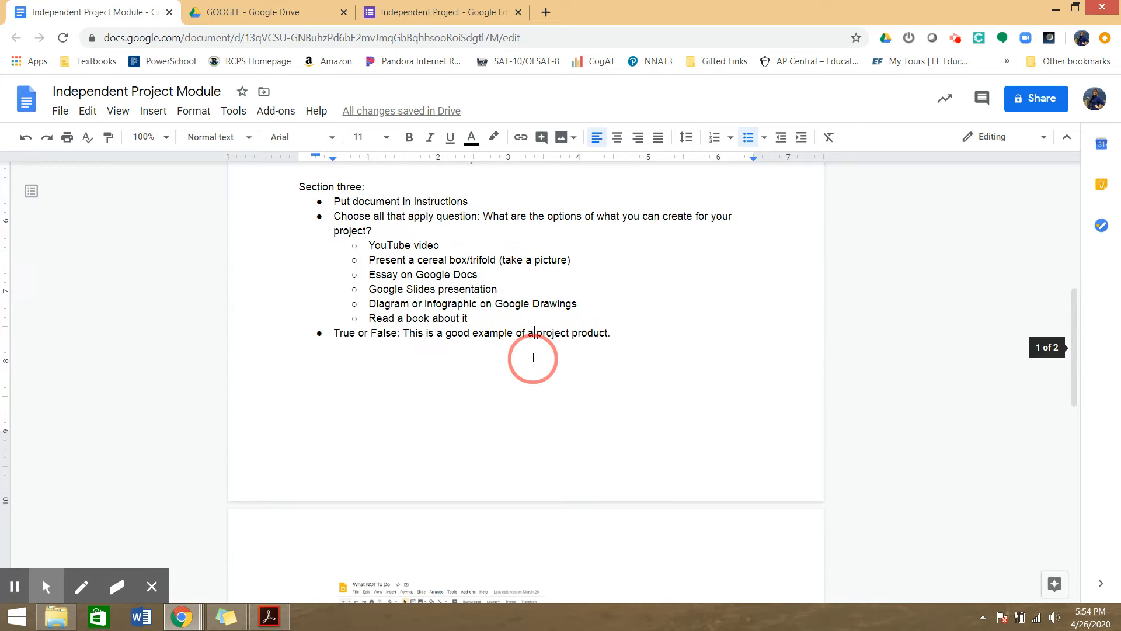
scroll(644, 369, "down", 6)
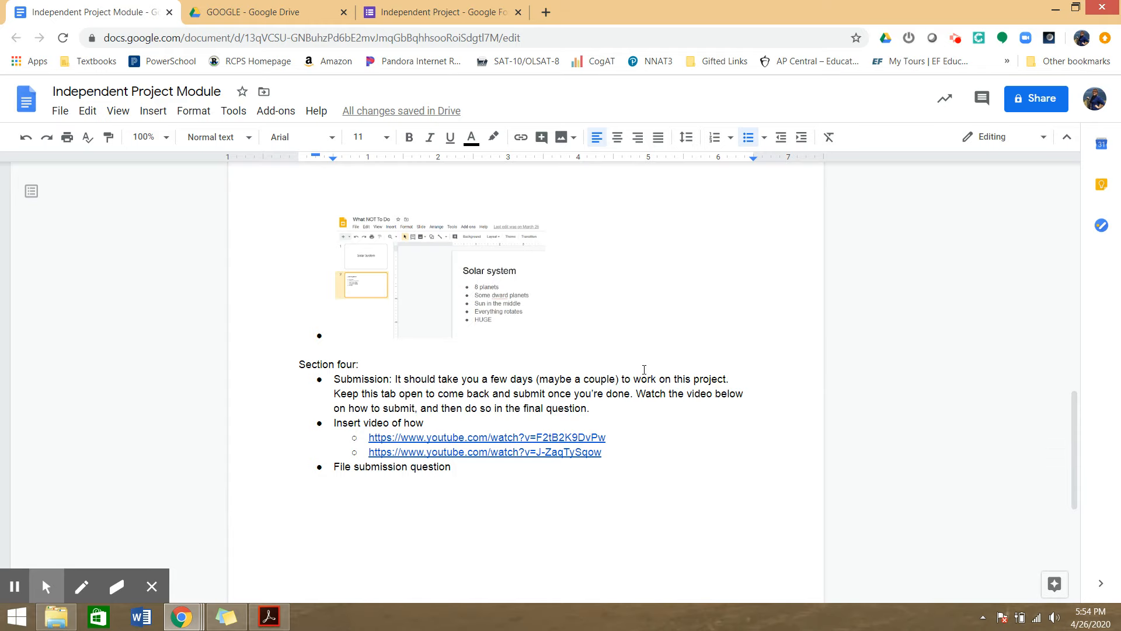
Step: Open the "What NOT to Do" drawing from the GOOGLE folder in Google Drive
left_click(259, 10)
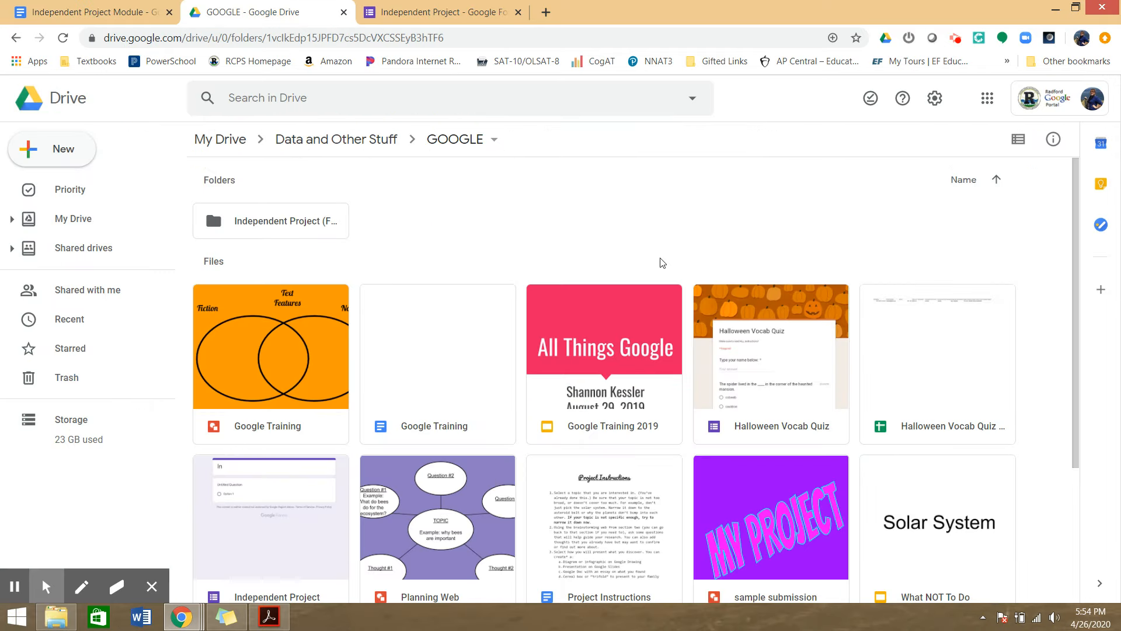
scroll(630, 354, "down", 3)
double_click(297, 499)
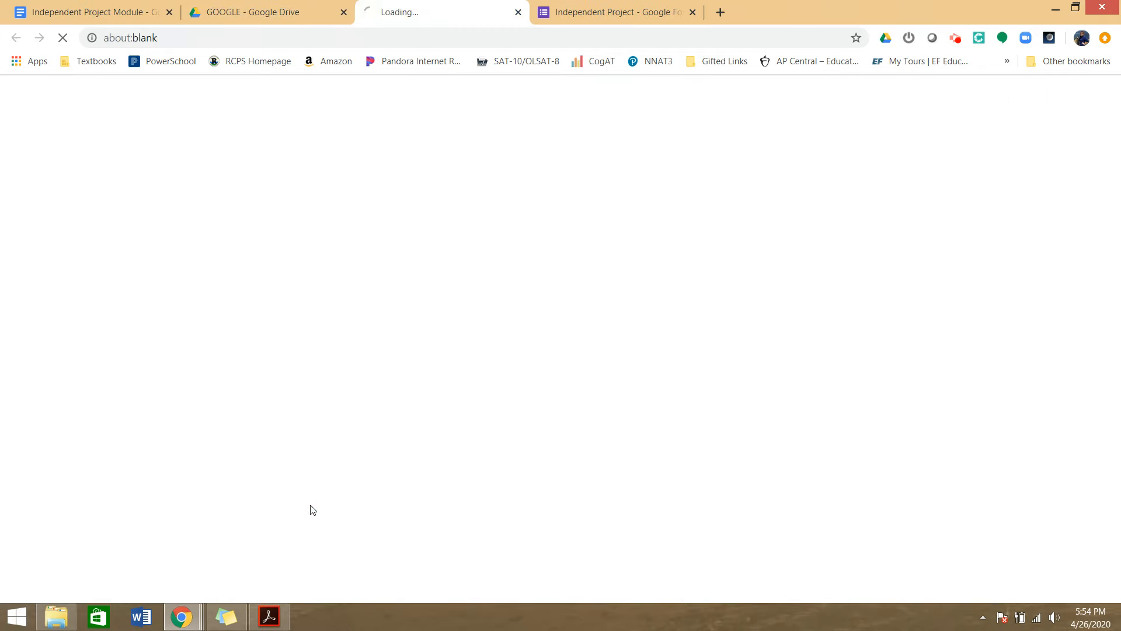
Step: Add a multiple choice question to the form reading "True or false: This is a GOOD example of a product for this project."
left_click(585, 14)
left_click(869, 185)
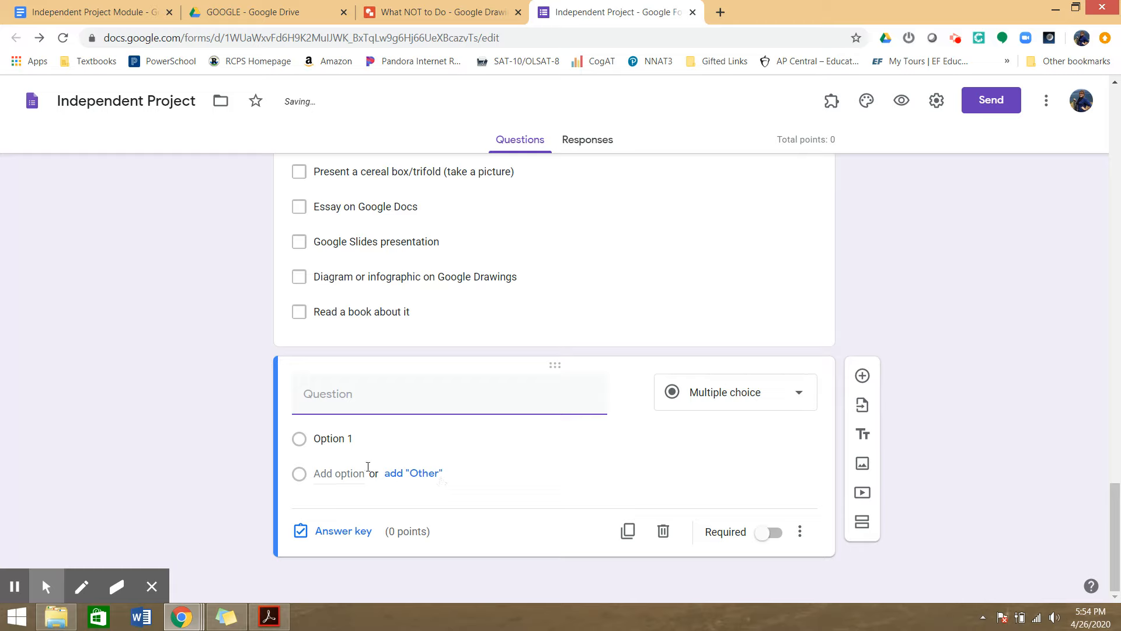
left_click(352, 437)
left_click(370, 403)
type("T")
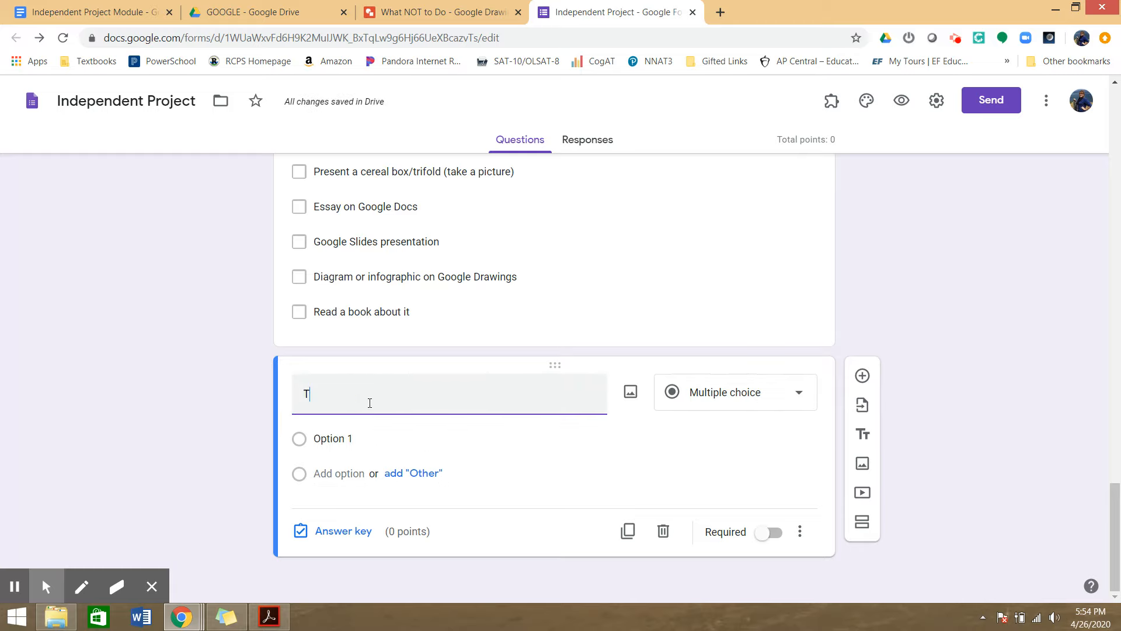
type("rue or f")
key("BackSpace")
type("or false: This is a ")
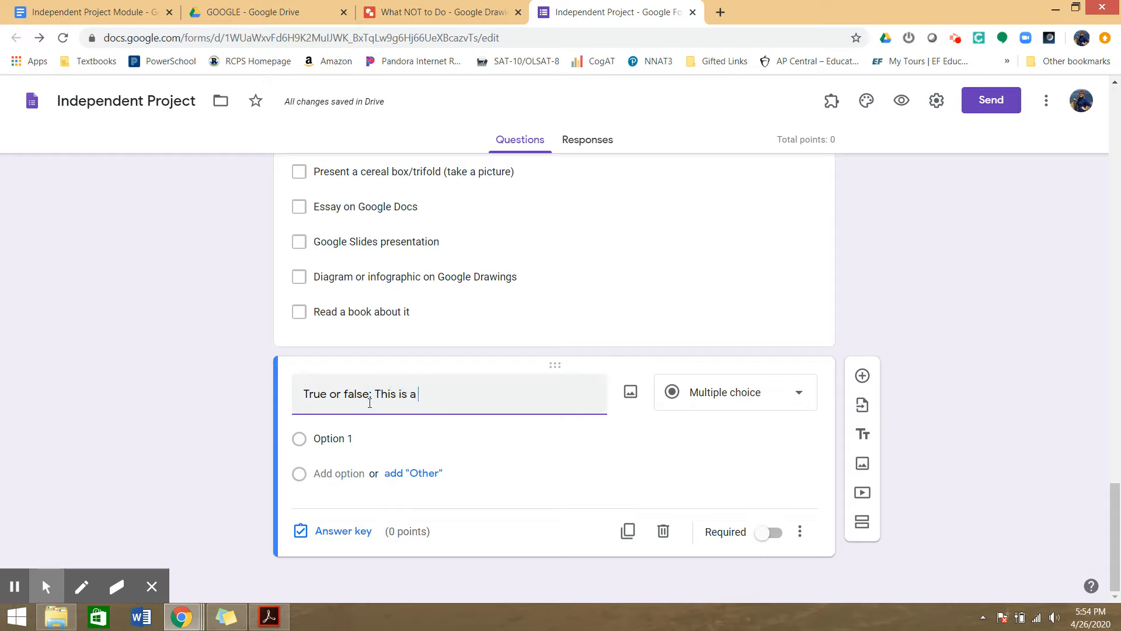
type("gOOGOOD example of a ")
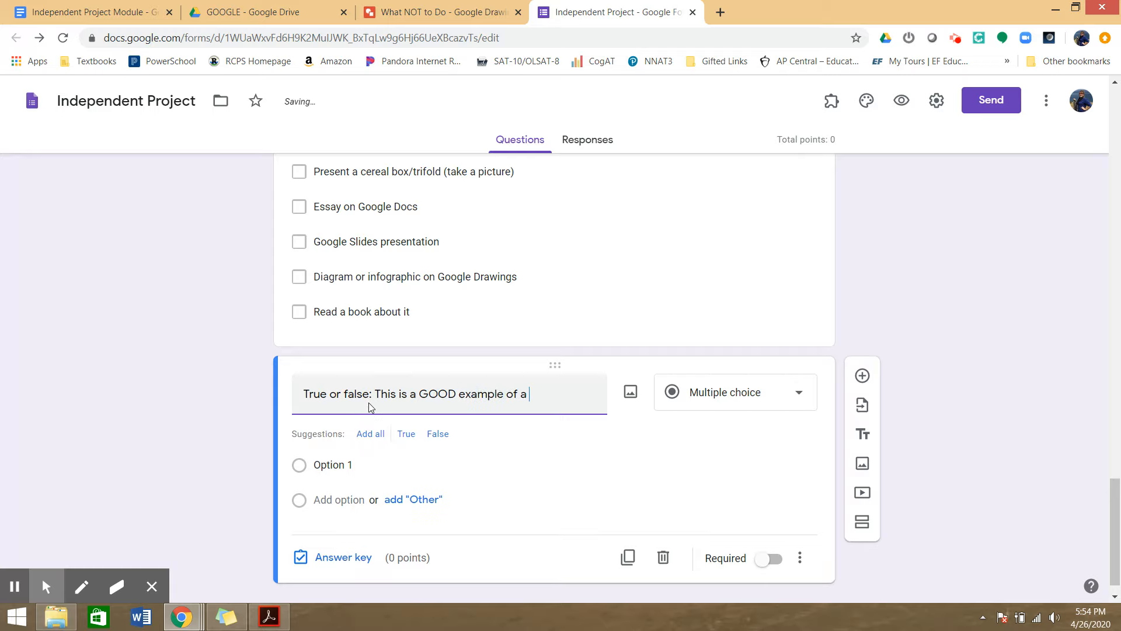
type("peoj")
key("BackSpace")
type("duct for this project.")
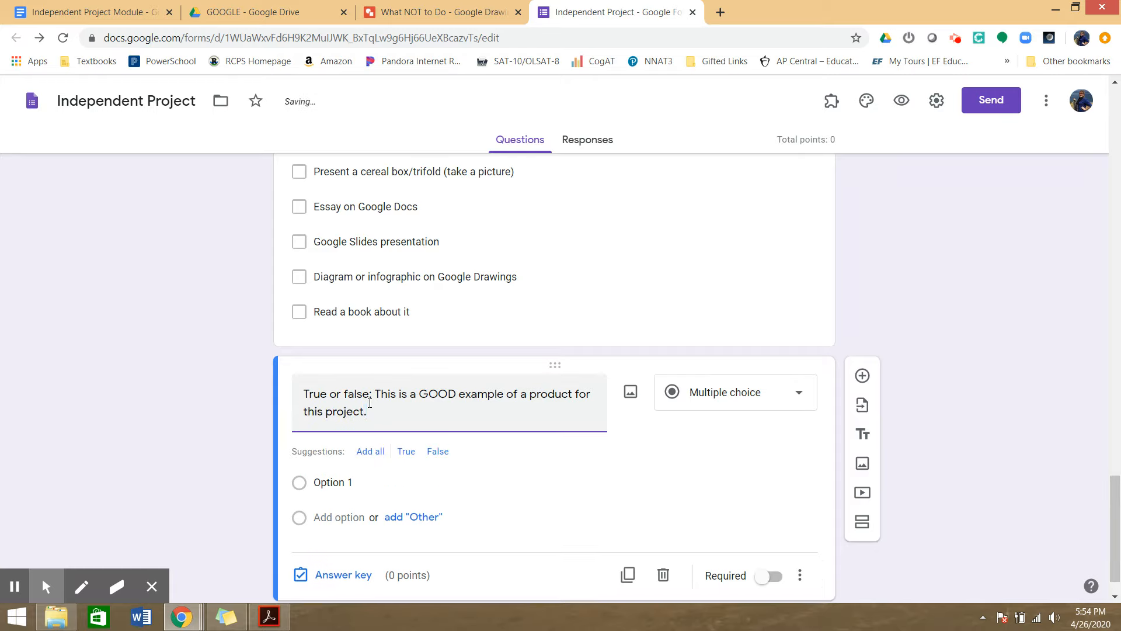
Step: Add all the suggested answers, True and False, as the question's options
left_click(370, 451)
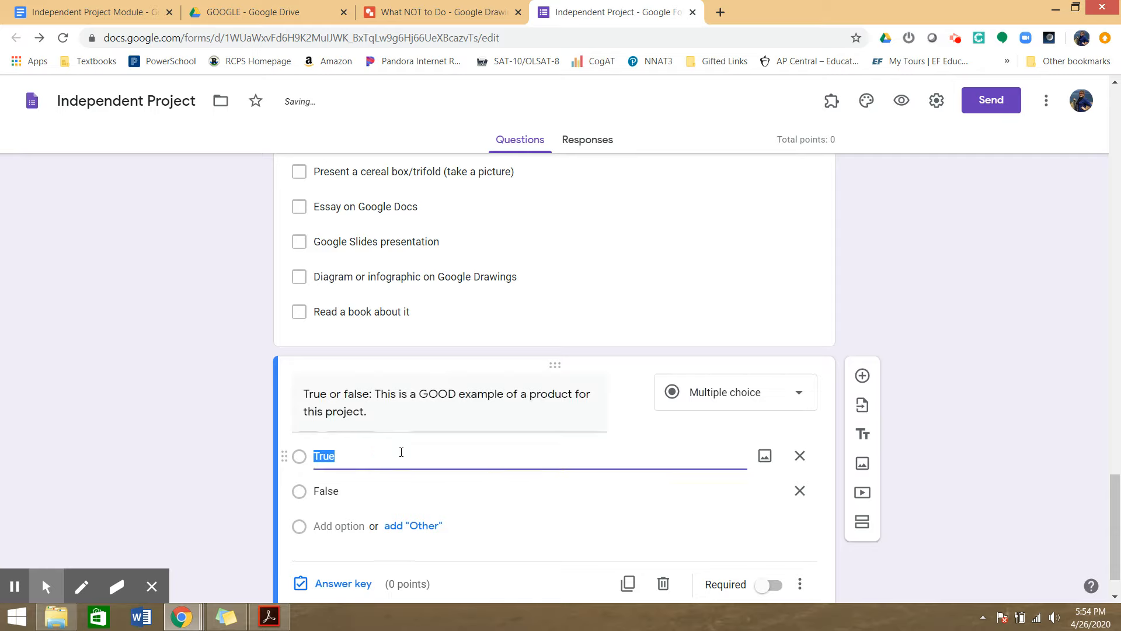
left_click(183, 442)
scroll(183, 442, "down", 1)
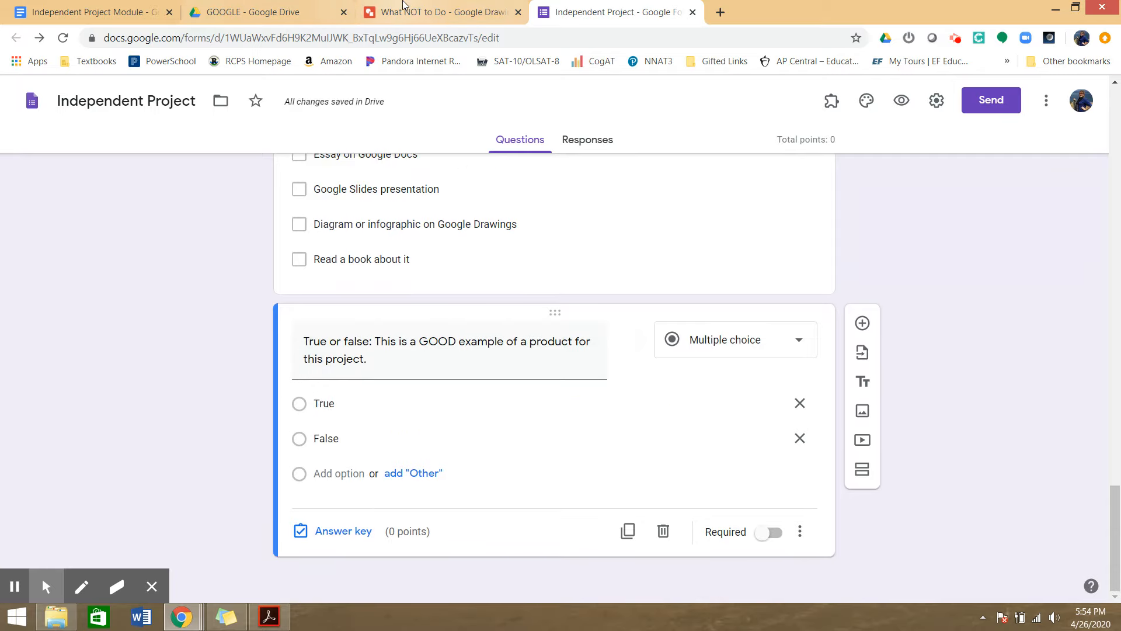
Step: Download the "What NOT to Do" drawing as a JPEG image into the Downloads folder
left_click(379, 13)
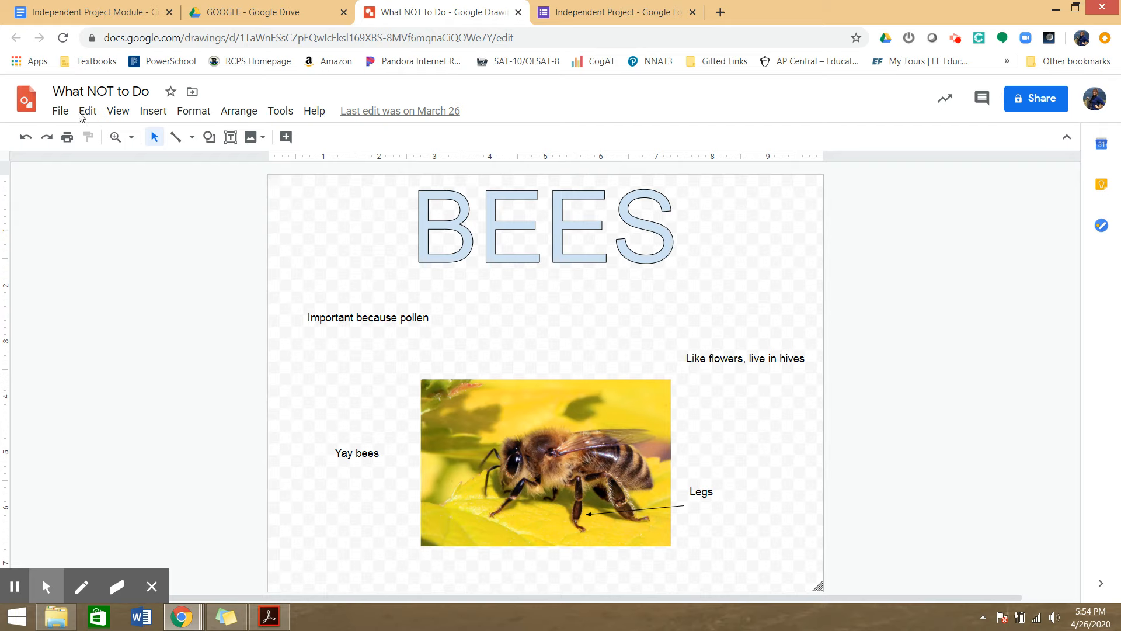
left_click(60, 111)
mouse_move(143, 257)
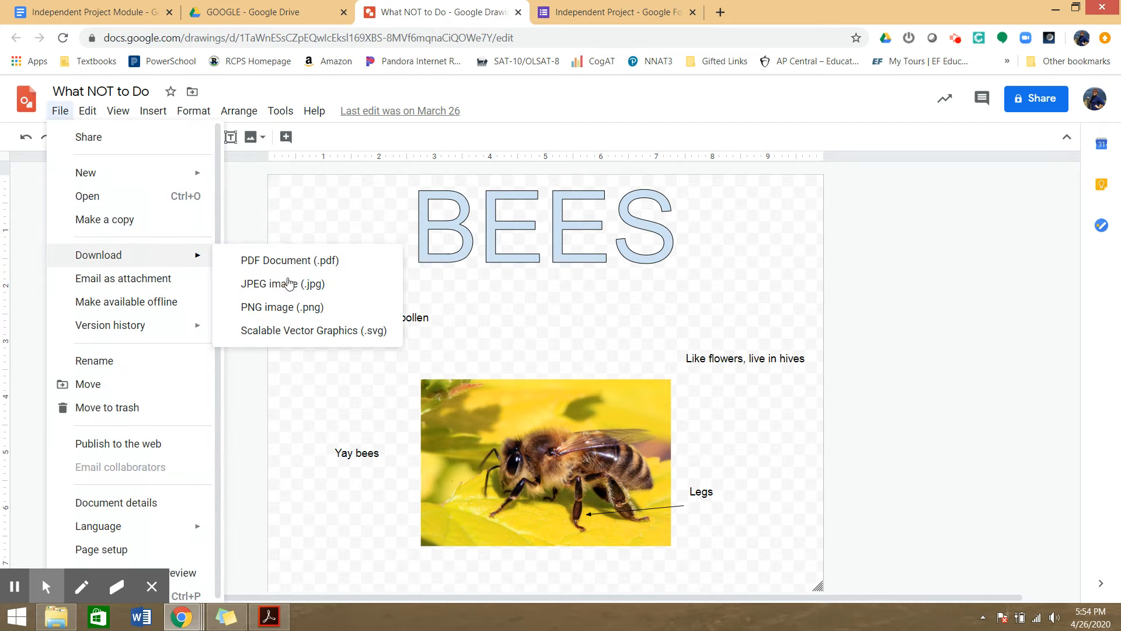
left_click(313, 309)
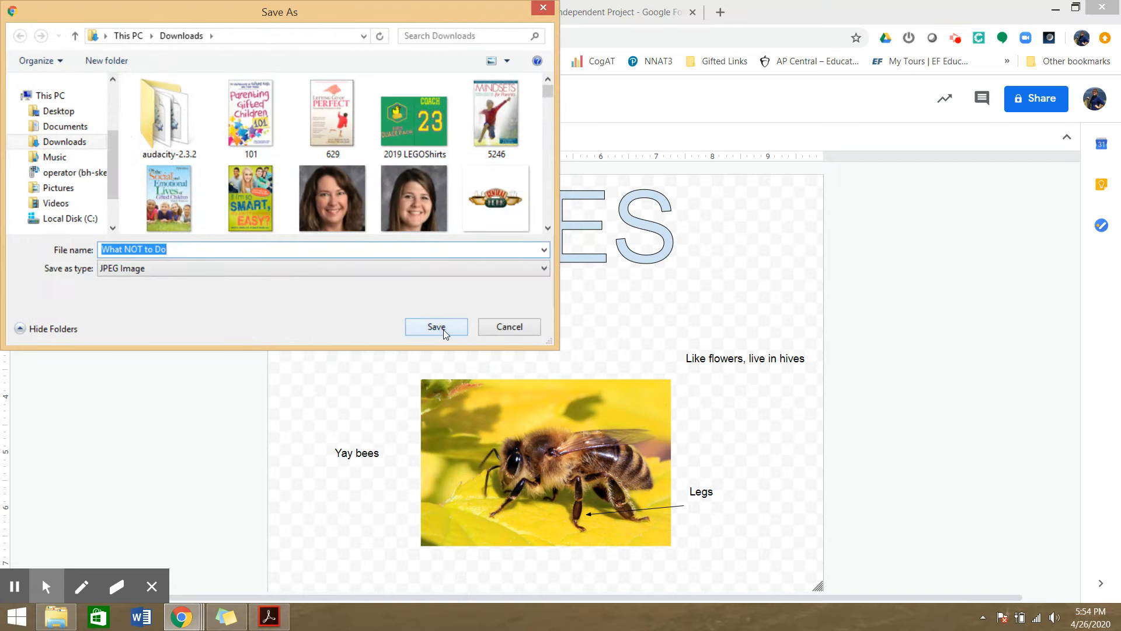
left_click(439, 327)
Step: Insert the downloaded "What NOT to Do.jpg" image into the true or false question on the form
left_click(628, 6)
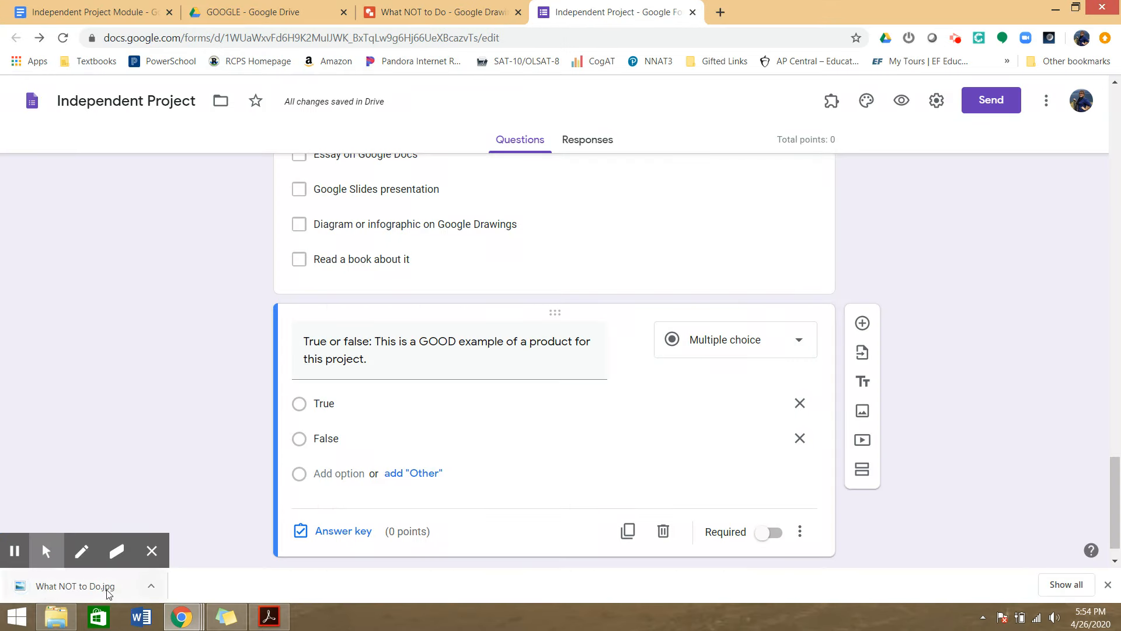
left_click(631, 338)
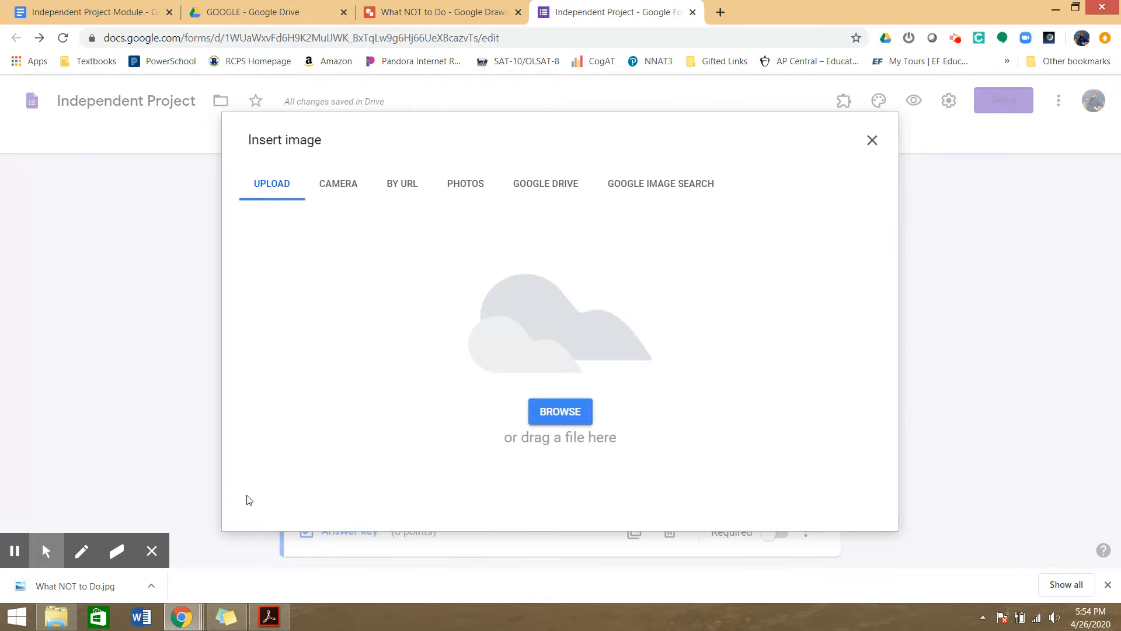
left_click_drag(72, 594, 552, 346)
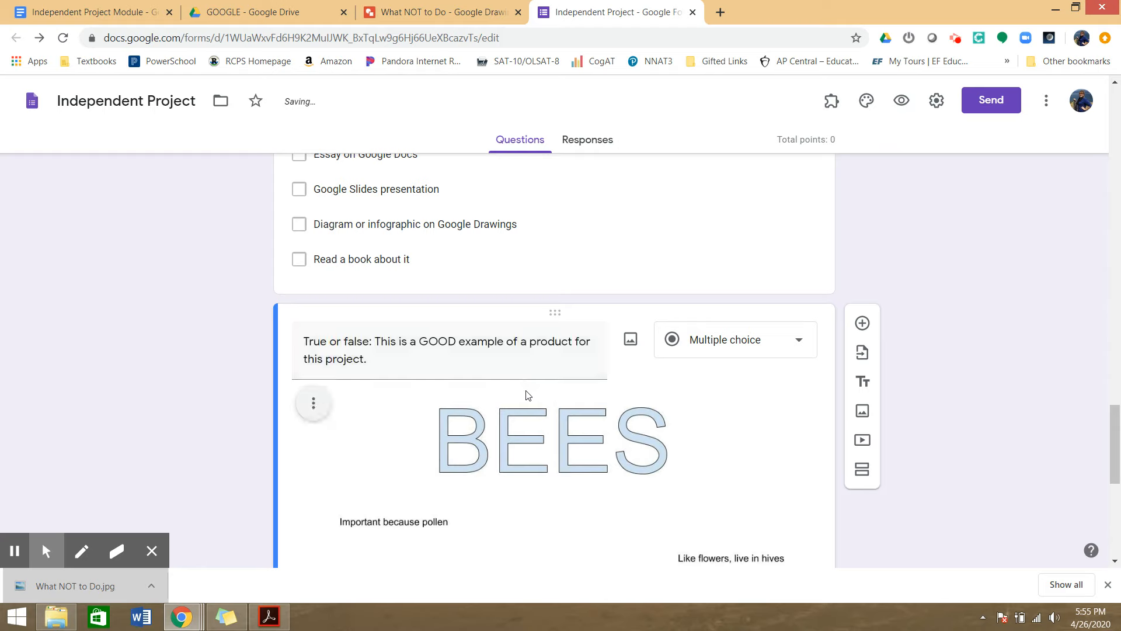
Step: Shrink the BEES image in the question to about half its width and center-align it
scroll(444, 320, "down", 4)
left_click(706, 498)
left_click_drag(802, 548, 555, 349)
scroll(425, 271, "up", 3)
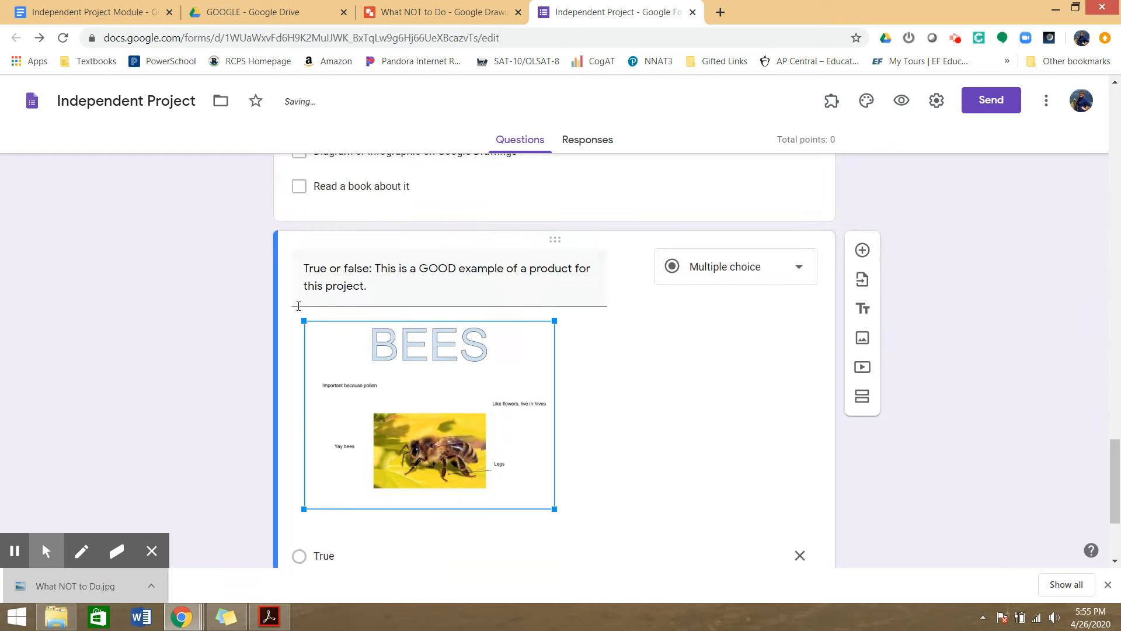
left_click(604, 403)
left_click(311, 327)
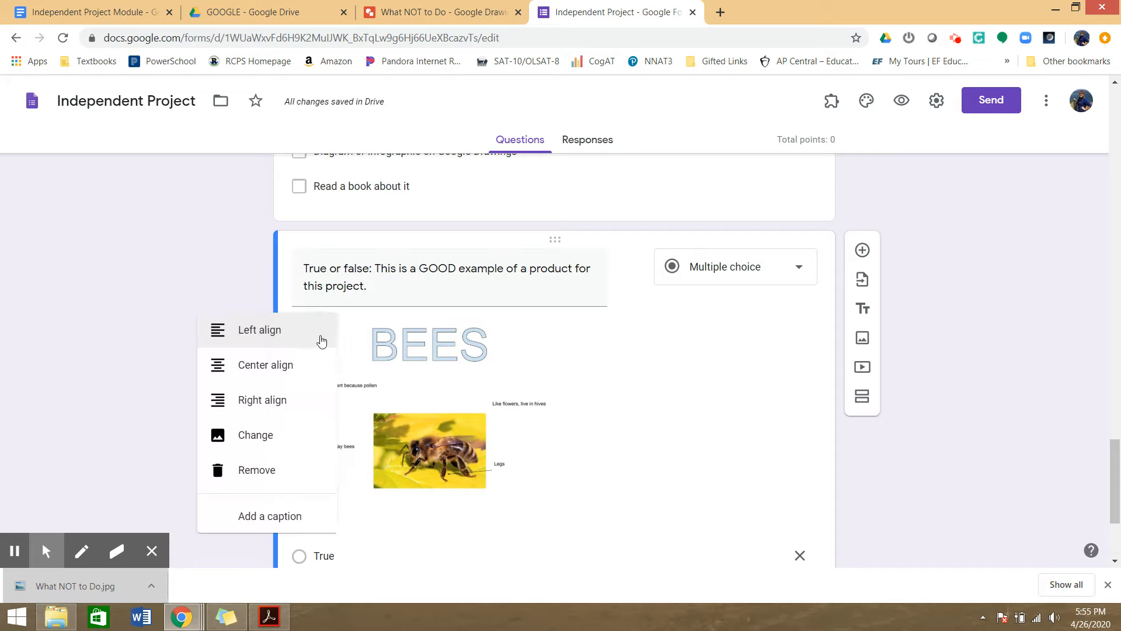
left_click(303, 374)
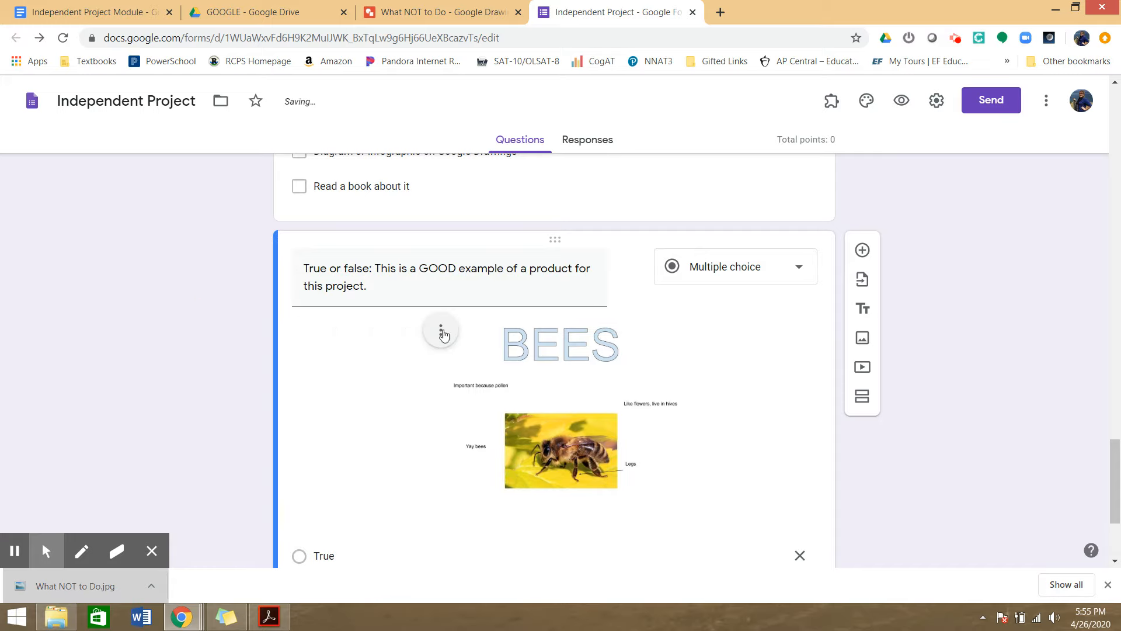
Step: Mark False as the correct answer of the true or false question and make the question required
scroll(510, 334, "down", 2)
scroll(510, 334, "down", 2)
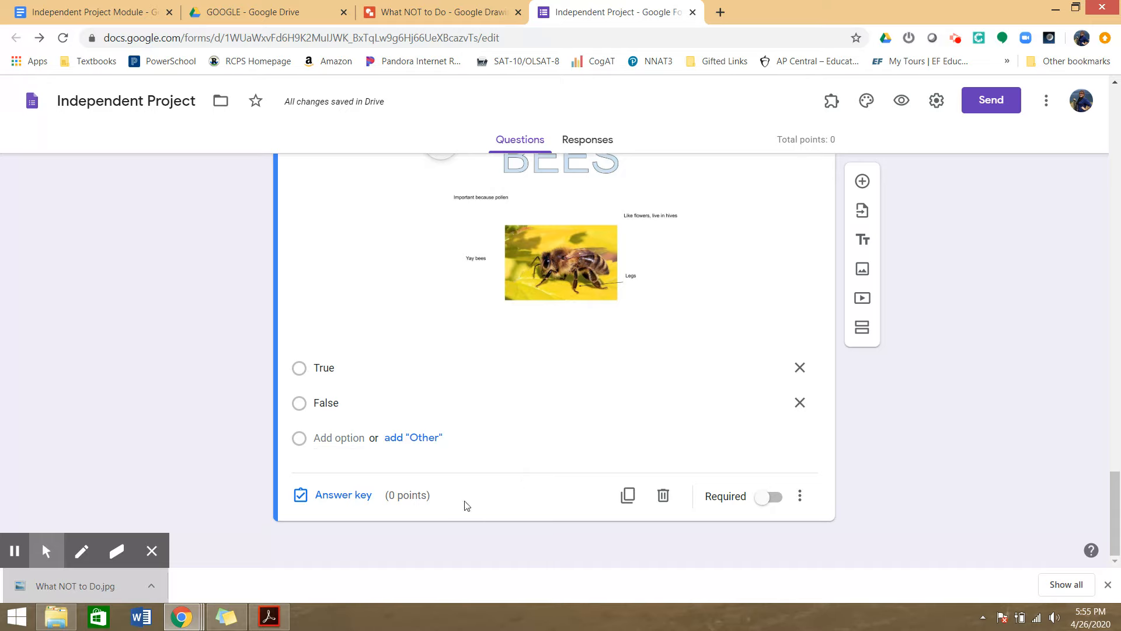
left_click(349, 497)
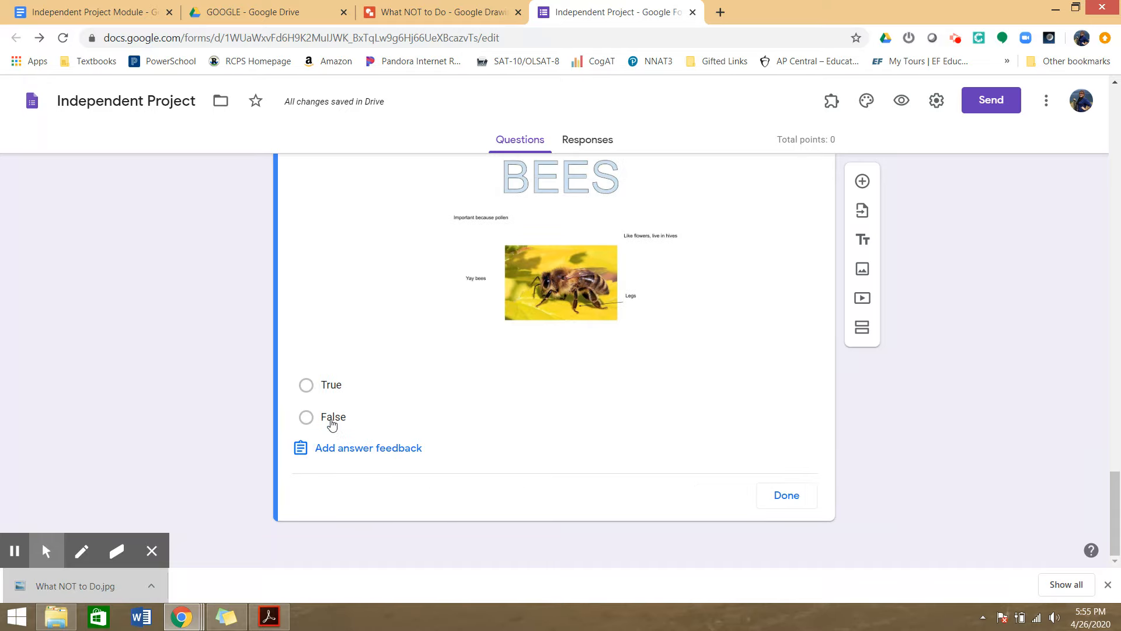
left_click(332, 421)
left_click(786, 496)
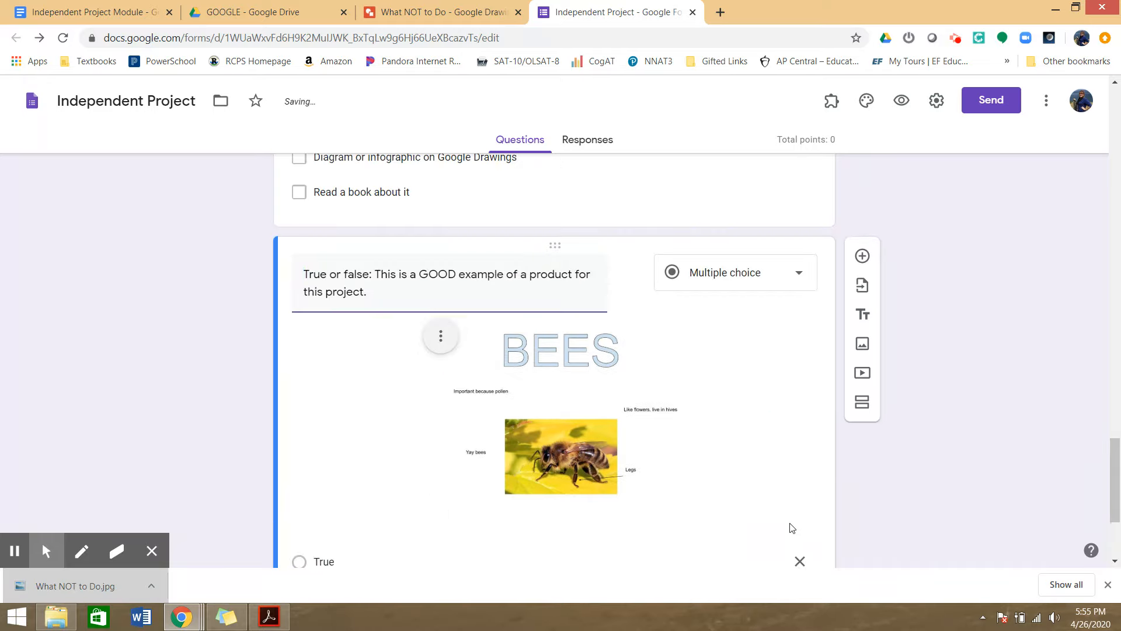
left_click(769, 497)
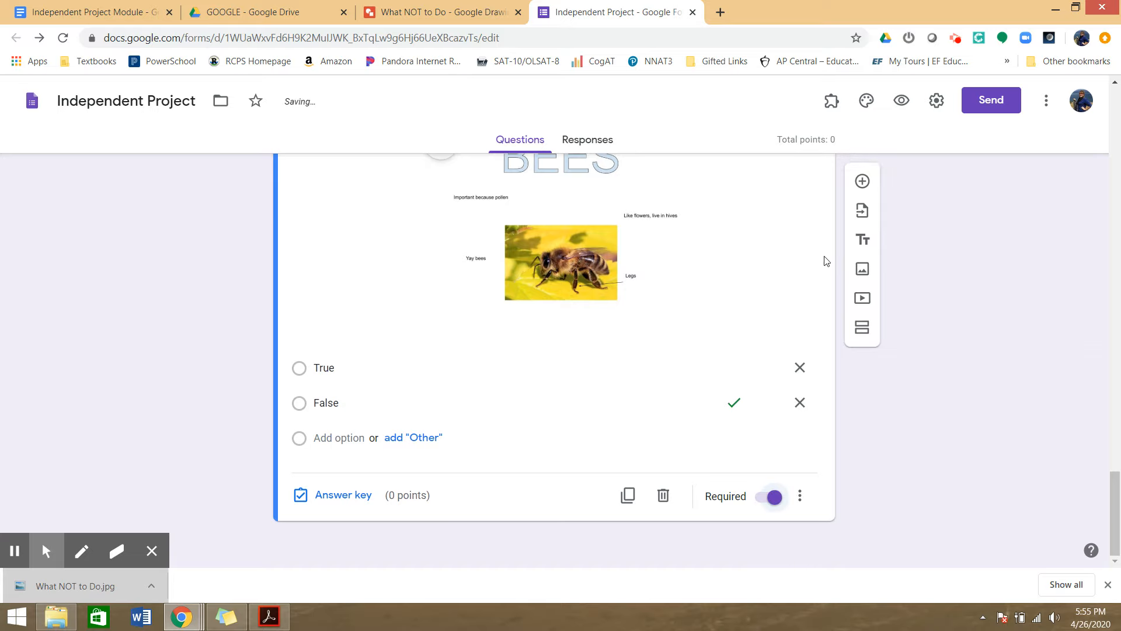
Step: Add a blank question and check the image options of the solar system example in the planning document
left_click(863, 181)
left_click(36, 13)
right_click(385, 226)
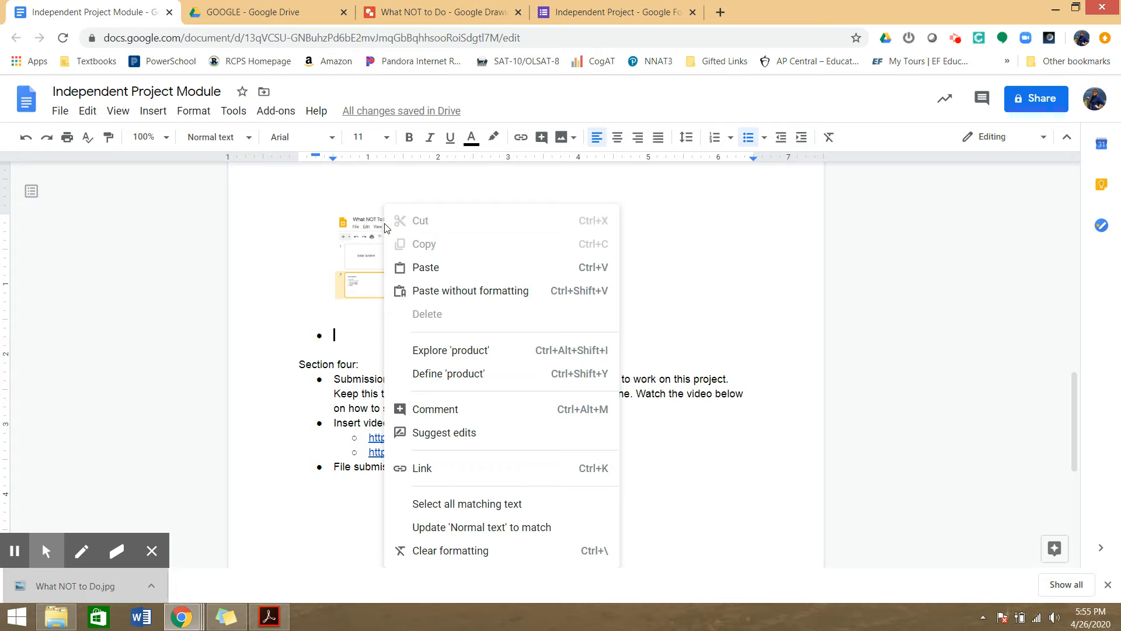
left_click(360, 261)
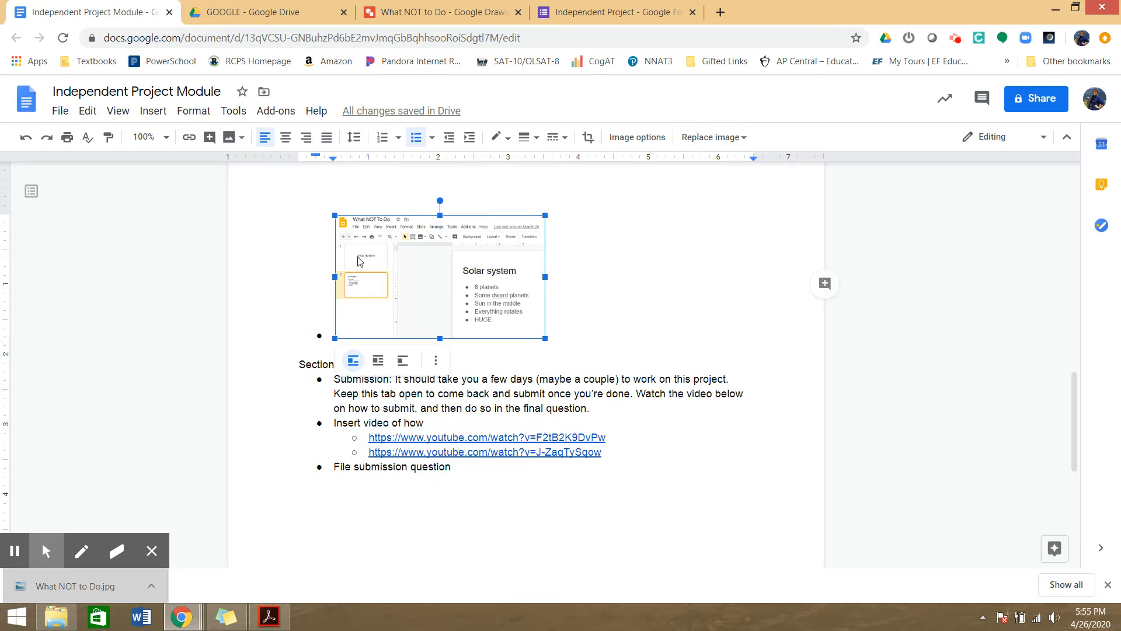
right_click(402, 264)
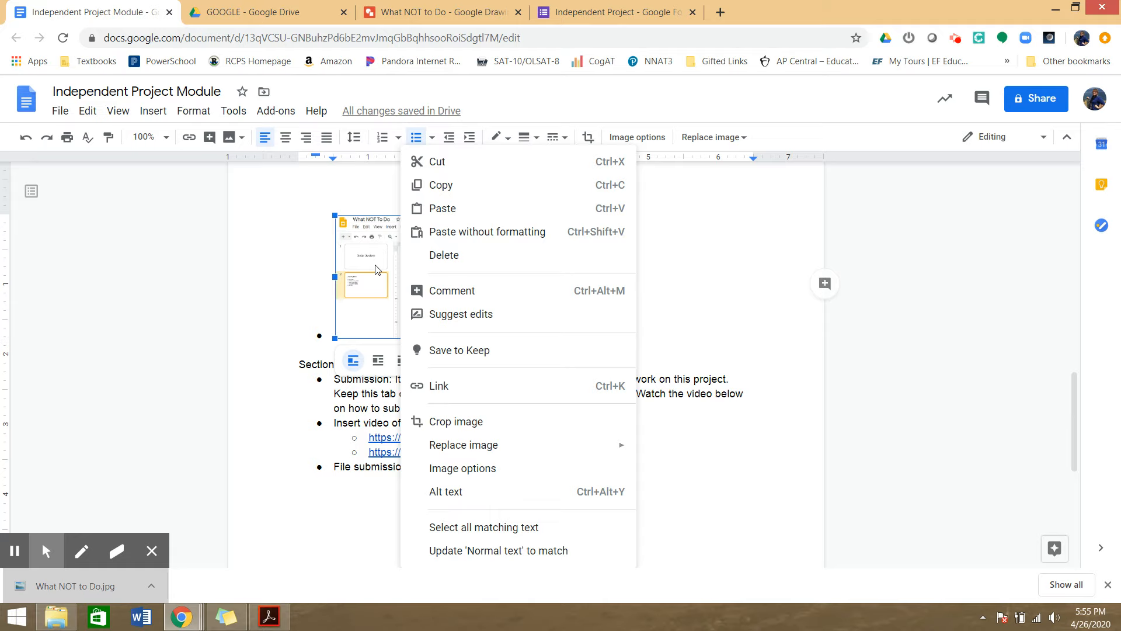
mouse_move(497, 456)
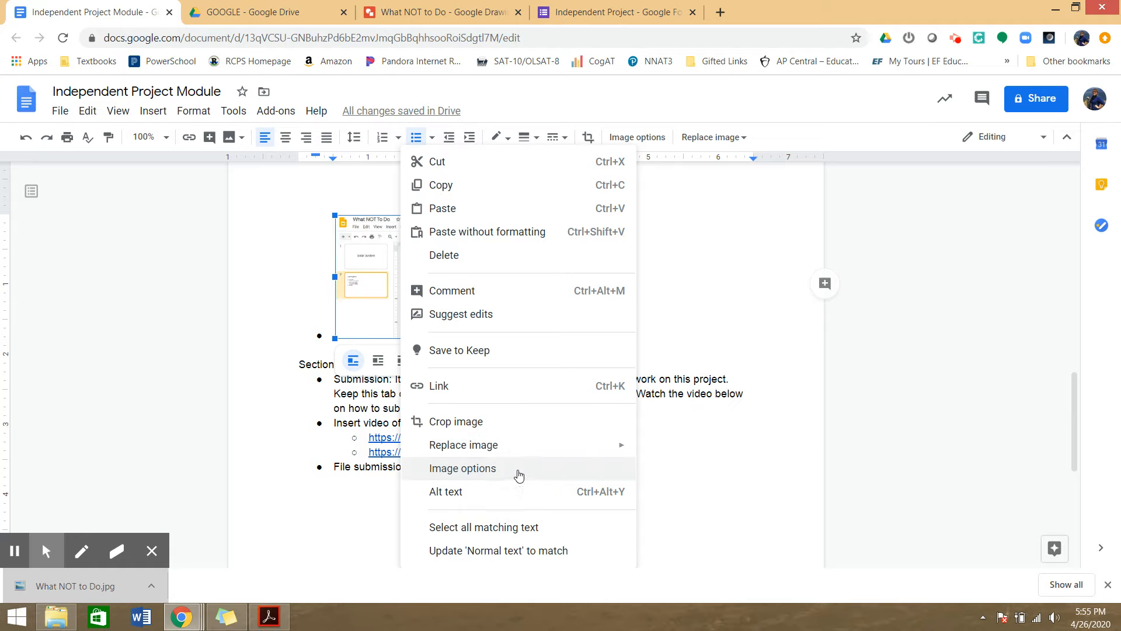
left_click(518, 471)
left_click(1059, 143)
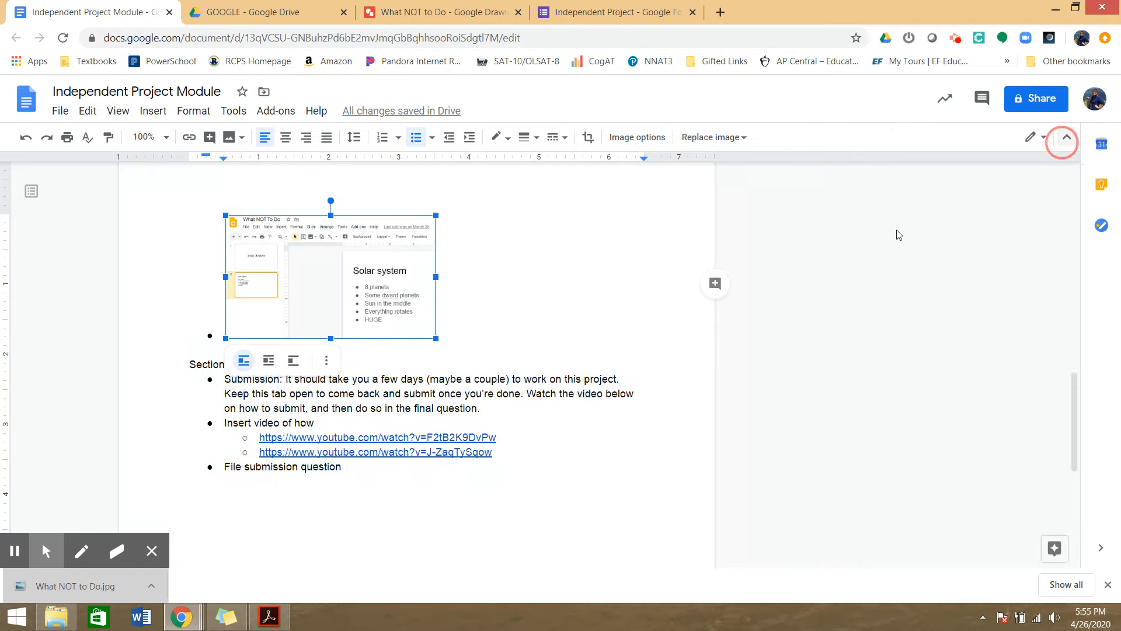
Step: Close the "What NOT to Do" drawing and delete the blank question below the BEES question on the form
left_click(444, 12)
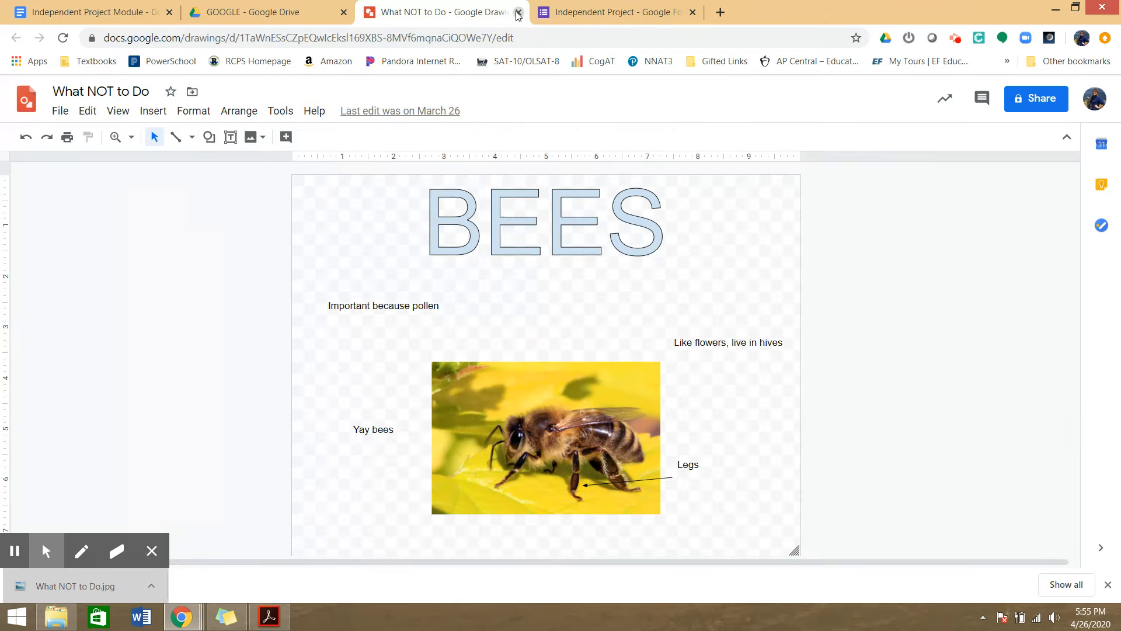
left_click(518, 12)
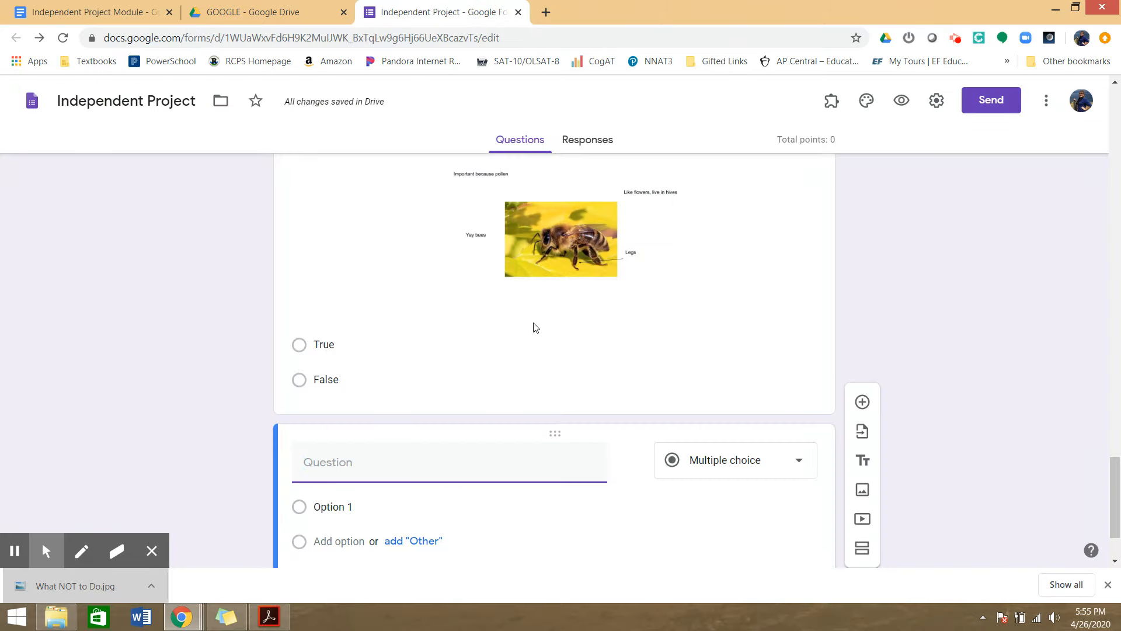
scroll(520, 351, "down", 1)
scroll(493, 374, "up", 4)
scroll(700, 377, "down", 3)
scroll(836, 357, "up", 4)
scroll(793, 475, "down", 2)
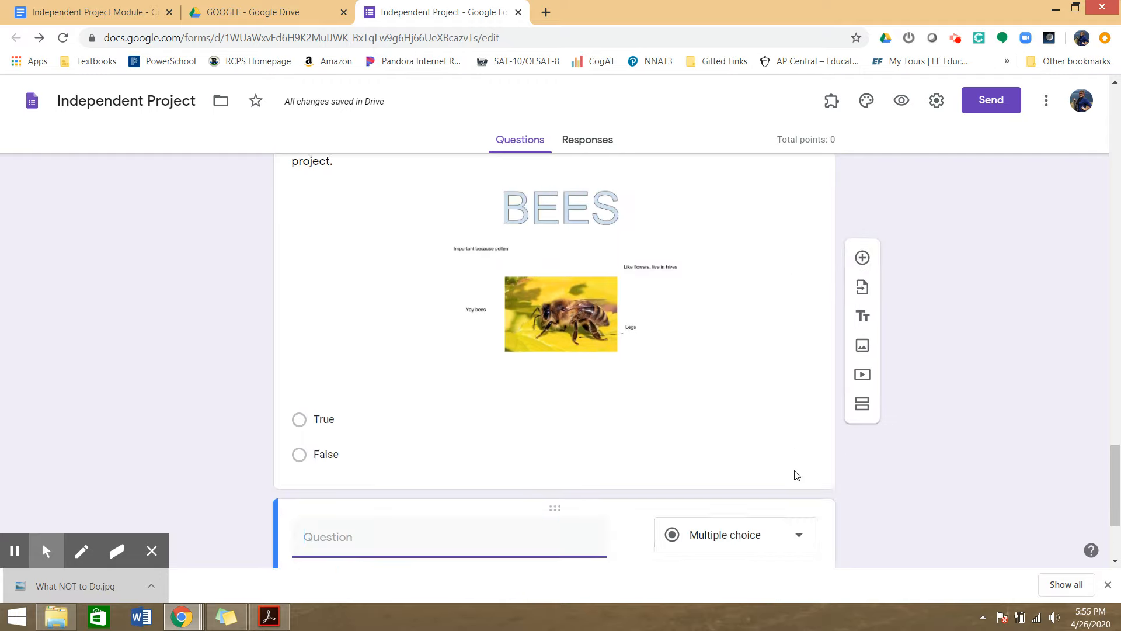
scroll(793, 475, "down", 3)
left_click(661, 528)
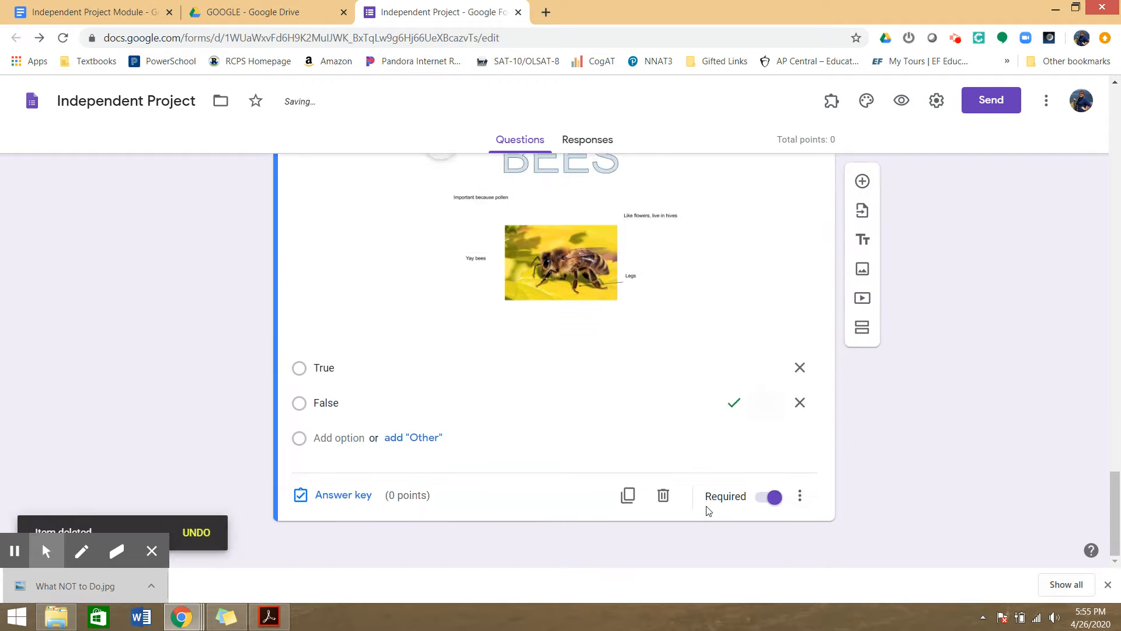
Step: Duplicate the BEES true or false question and remove the image from the copy
left_click(625, 496)
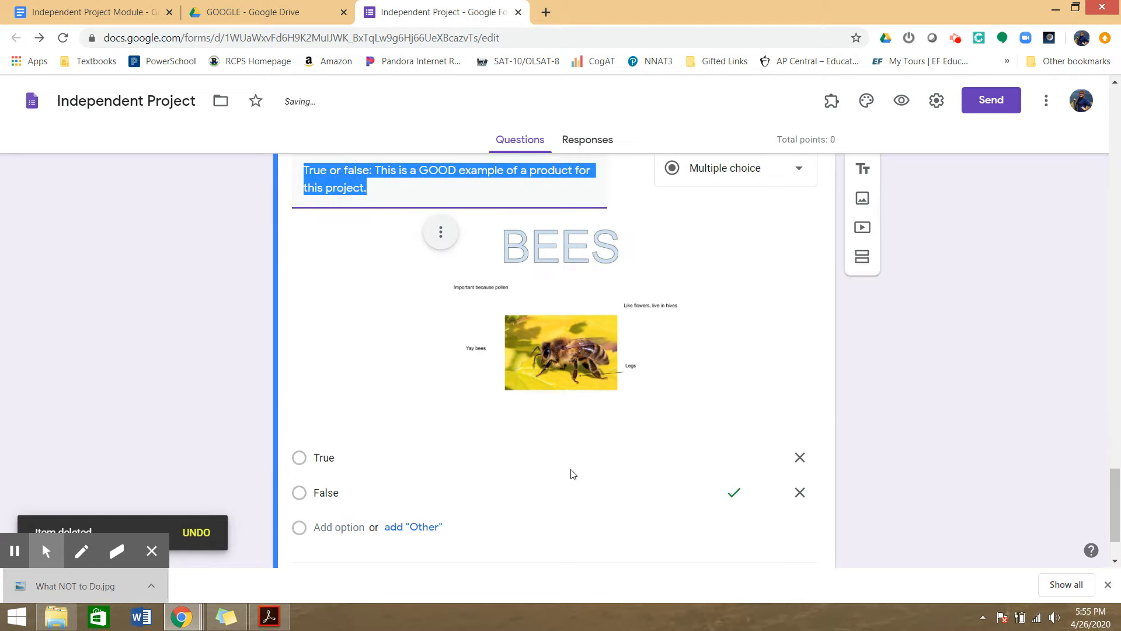
left_click(439, 233)
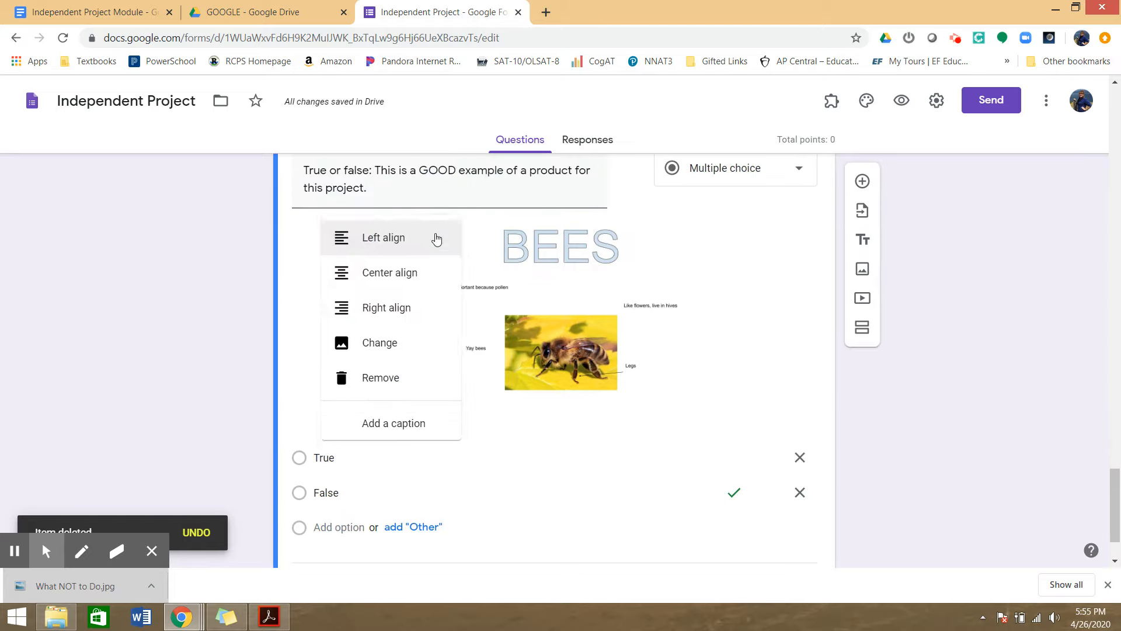
left_click(413, 390)
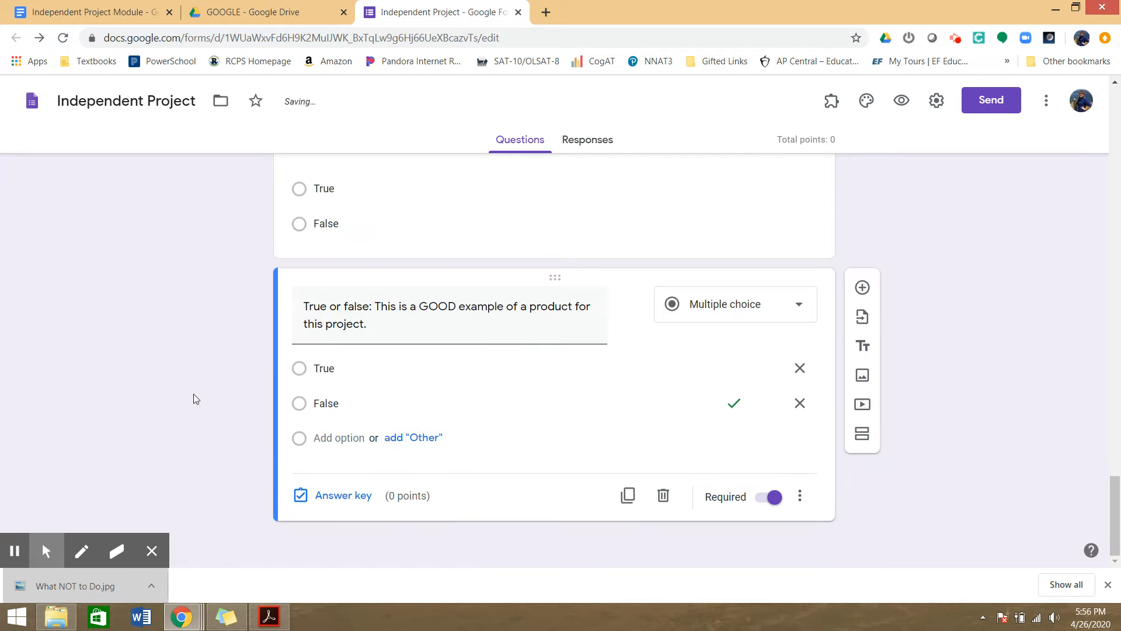
Step: Compare the true or false examples in section three of the planning document with the questions on the form
left_click(83, 12)
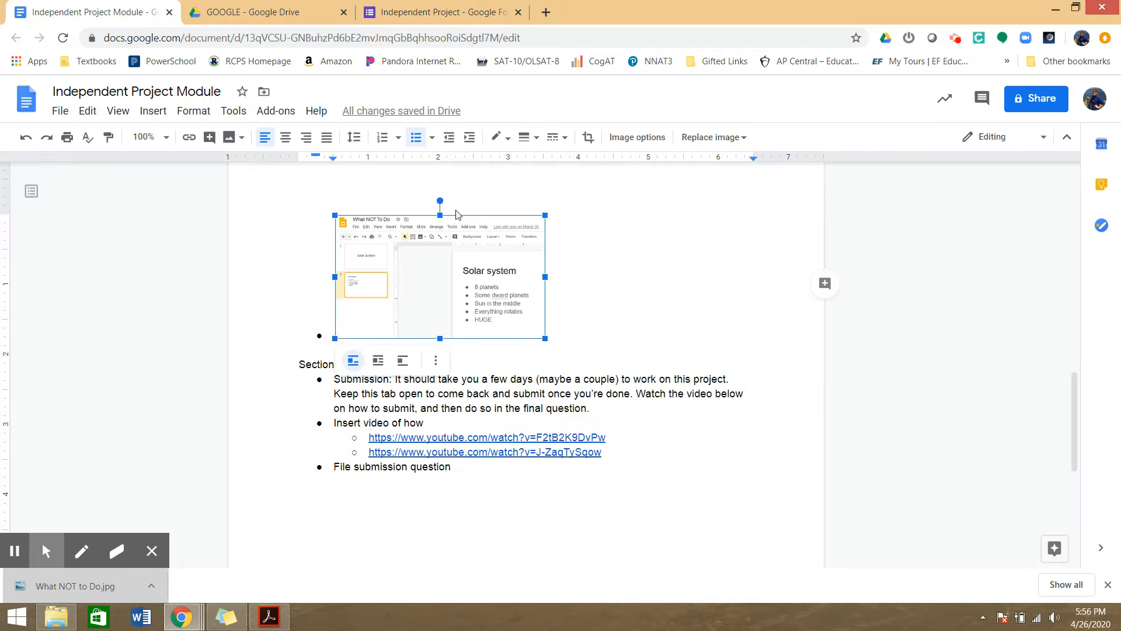
left_click(455, 12)
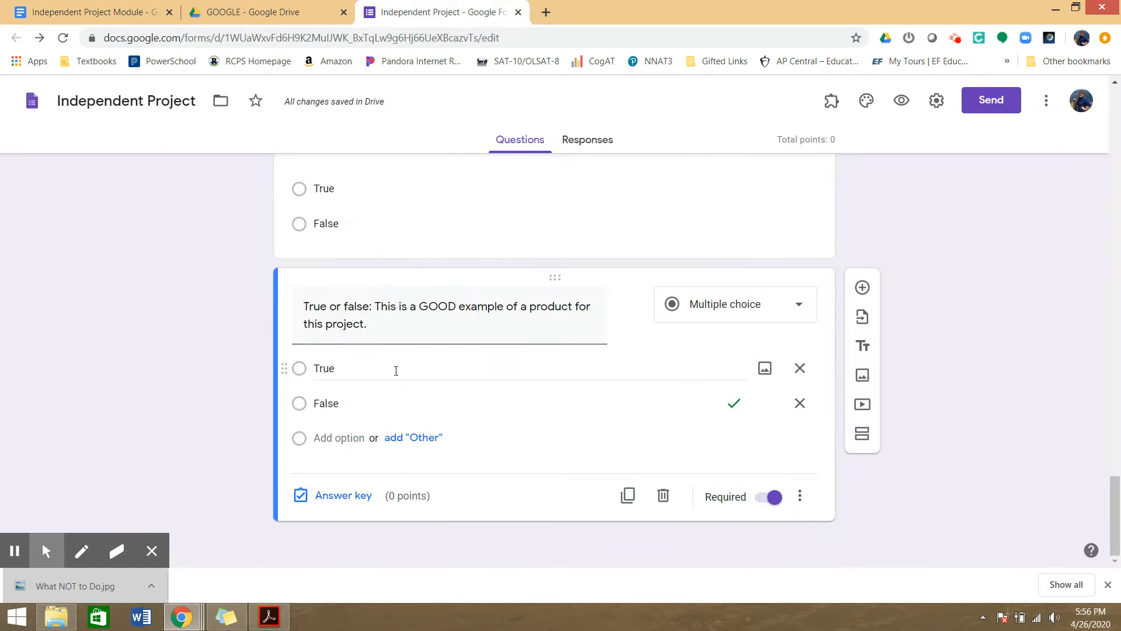
left_click(88, 11)
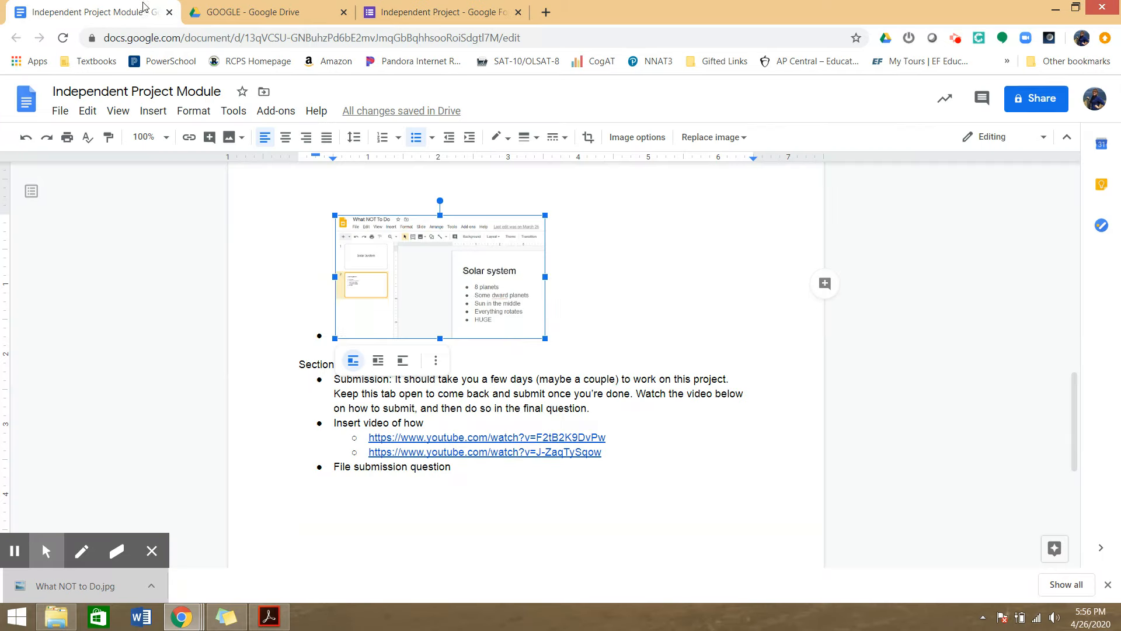
left_click(527, 365)
scroll(528, 380, "up", 6)
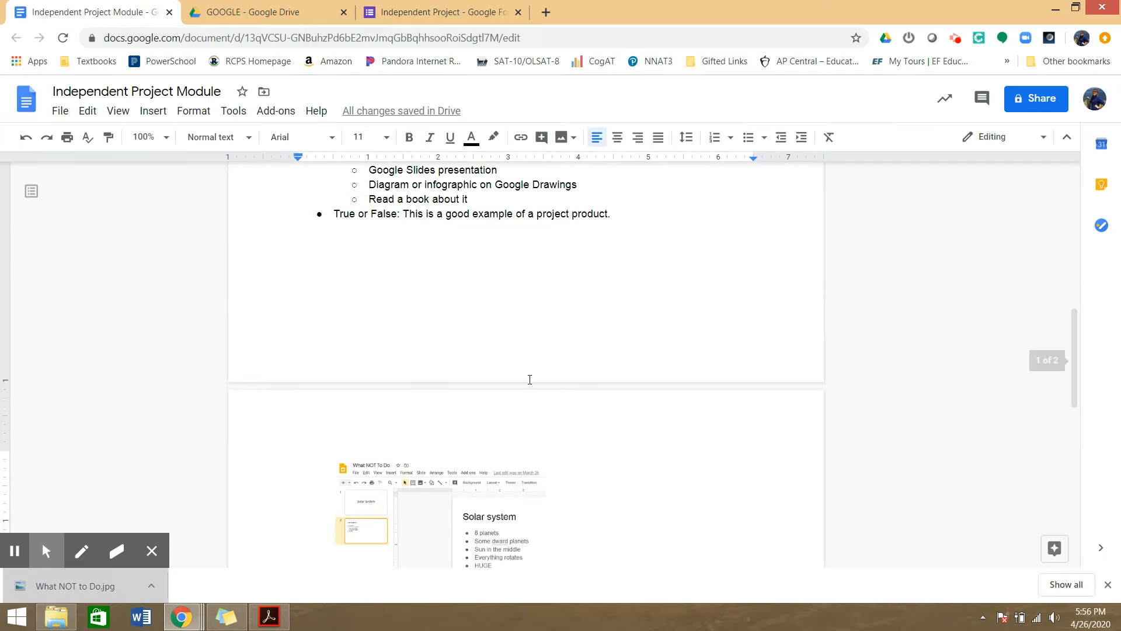
left_click(448, 8)
scroll(580, 406, "up", 10)
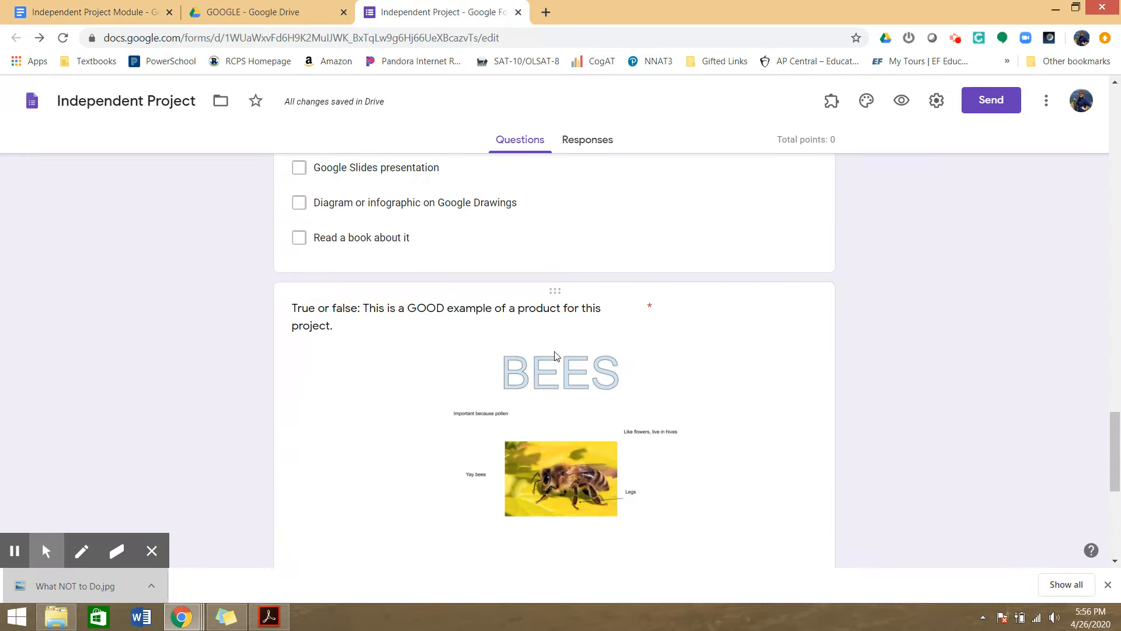
scroll(557, 336, "down", 10)
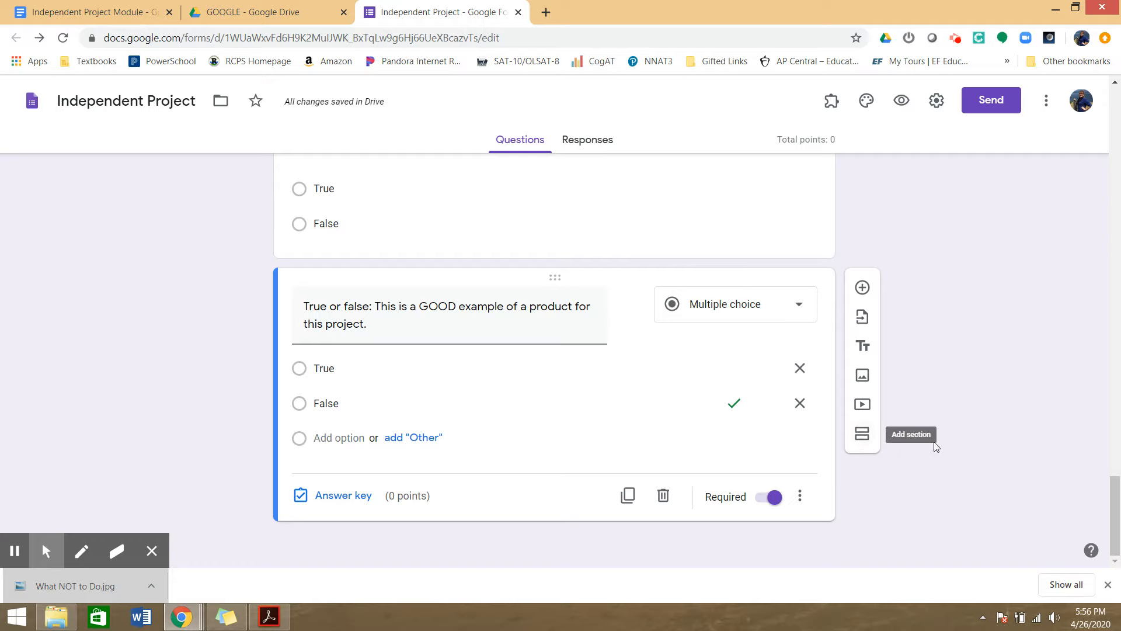
Step: Add a fourth section after the last true or false question and title it "Project Submission"
left_click(862, 437)
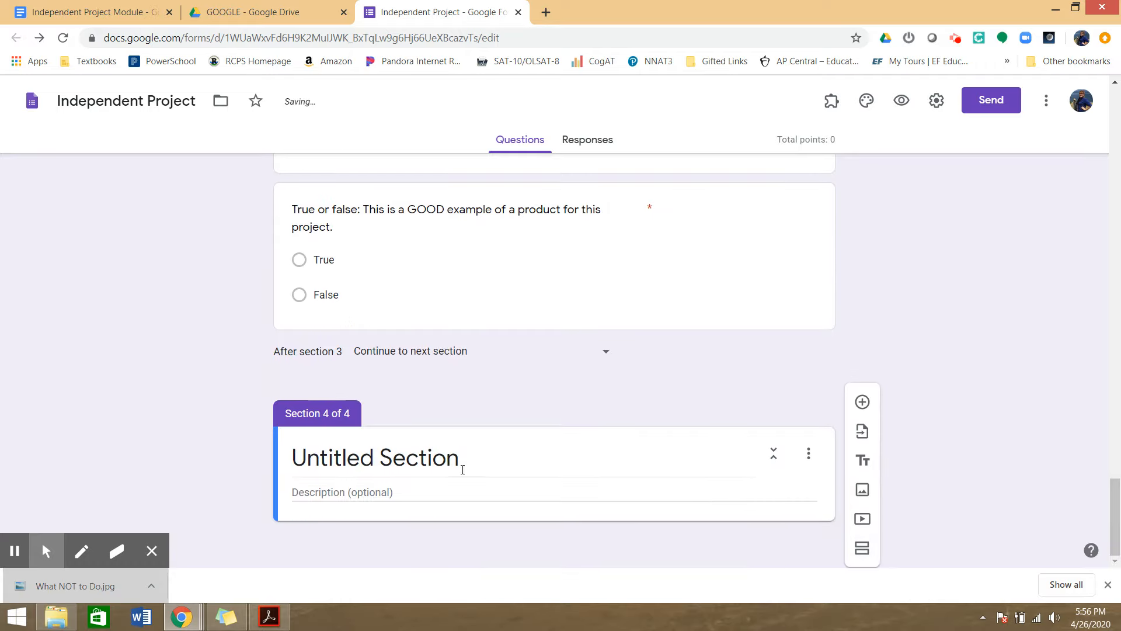
left_click(396, 461)
type("Poj")
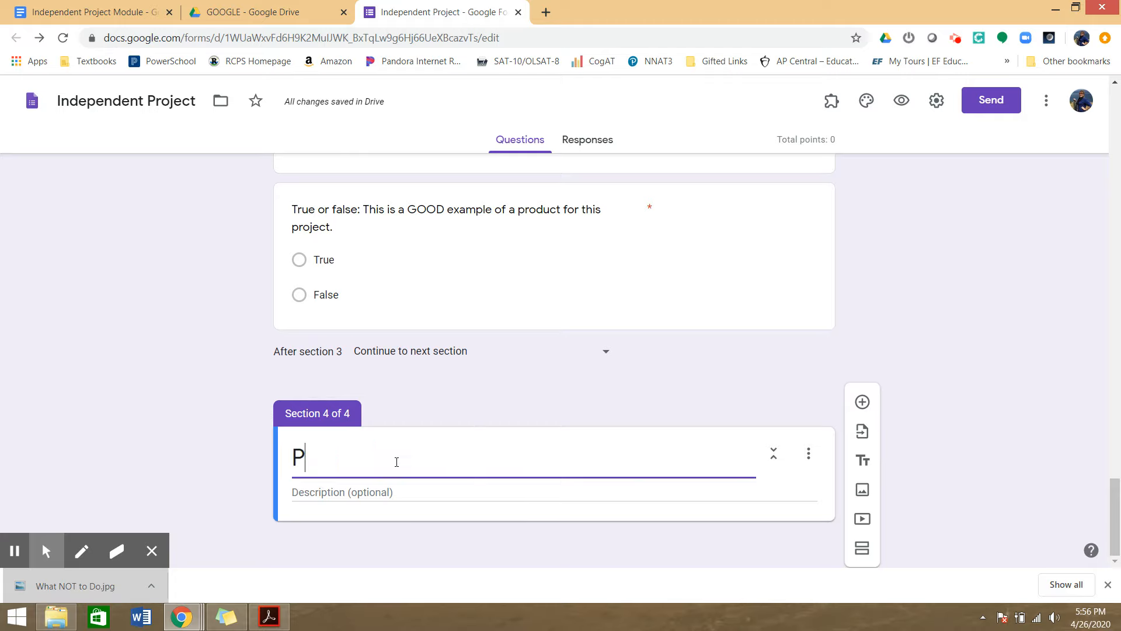
key("BackSpace")
key("BackSpace")
type("roject Submission")
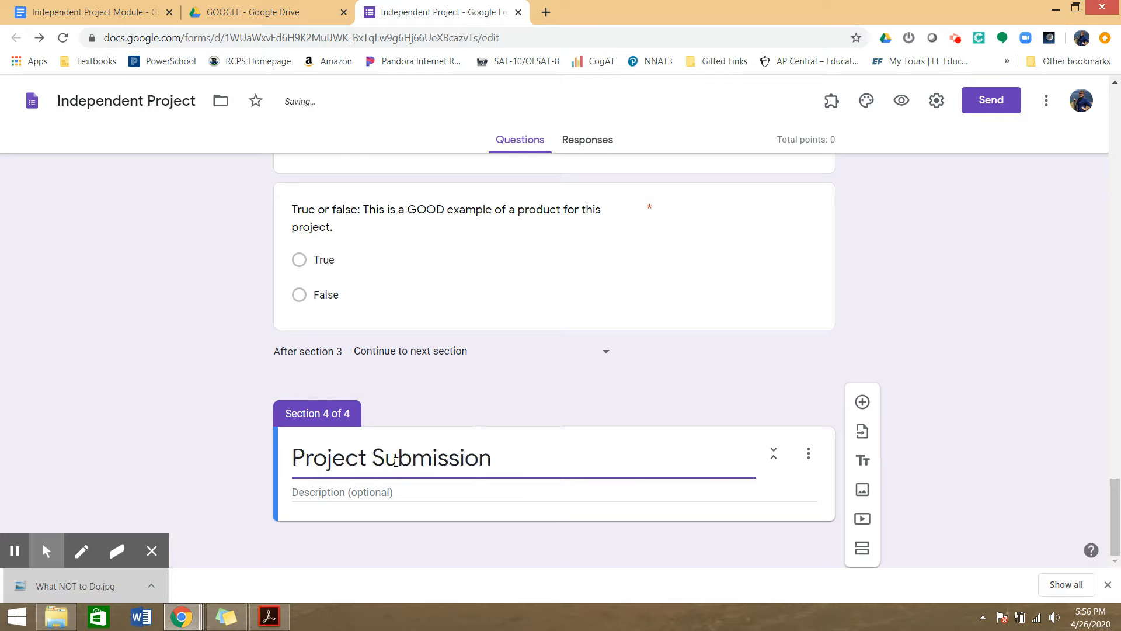
Step: Copy the Submission instructions under section four of the planning document into the description of the Project Submission section
left_click(330, 492)
left_click(87, 11)
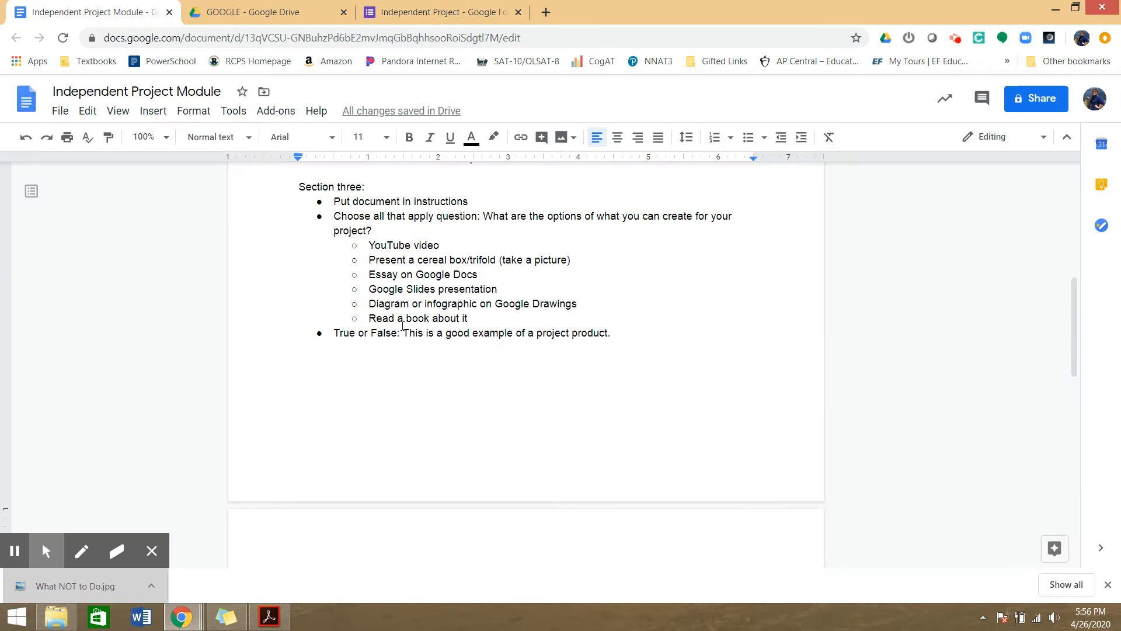
scroll(402, 339, "down", 8)
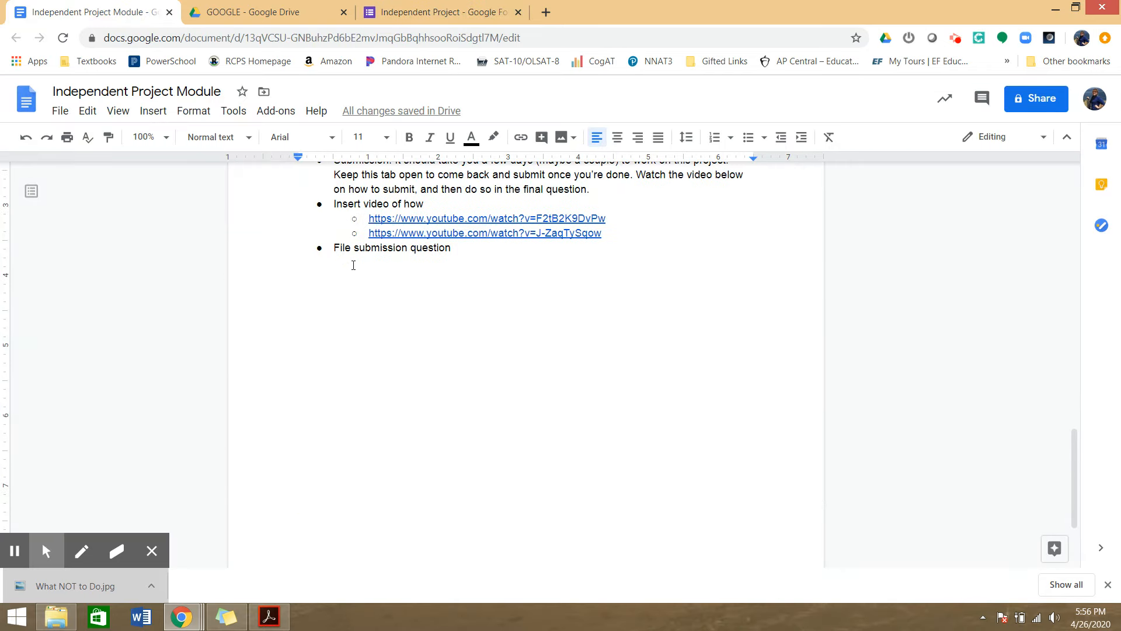
scroll(354, 263, "up", 2)
left_click_drag(396, 306, 593, 339)
key("ctrl+c")
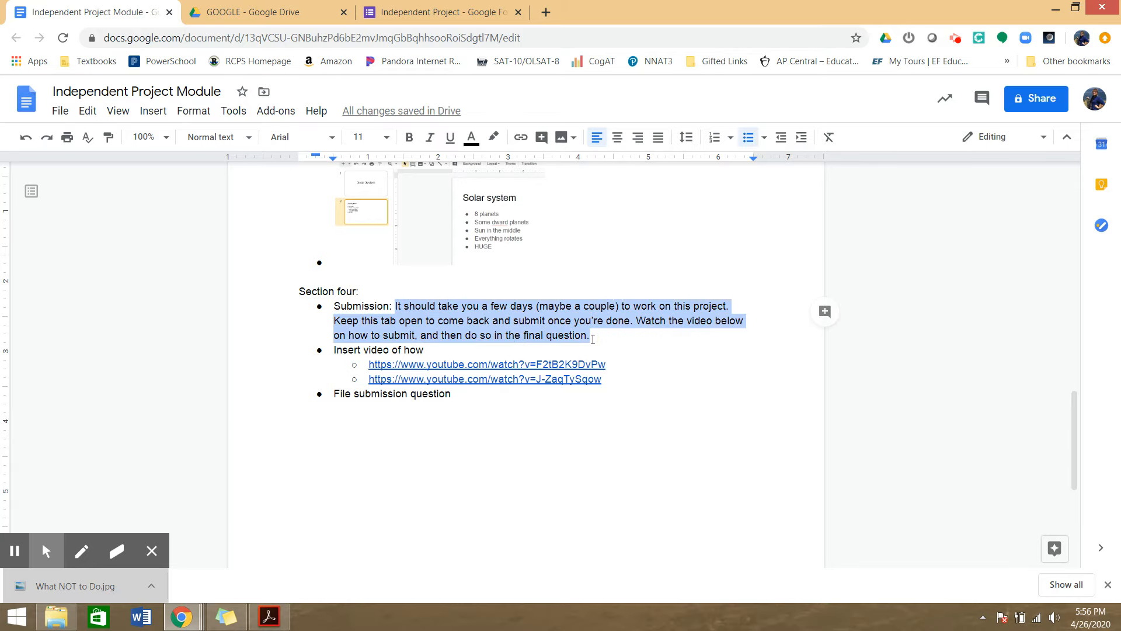
left_click(450, 11)
key("ctrl+v")
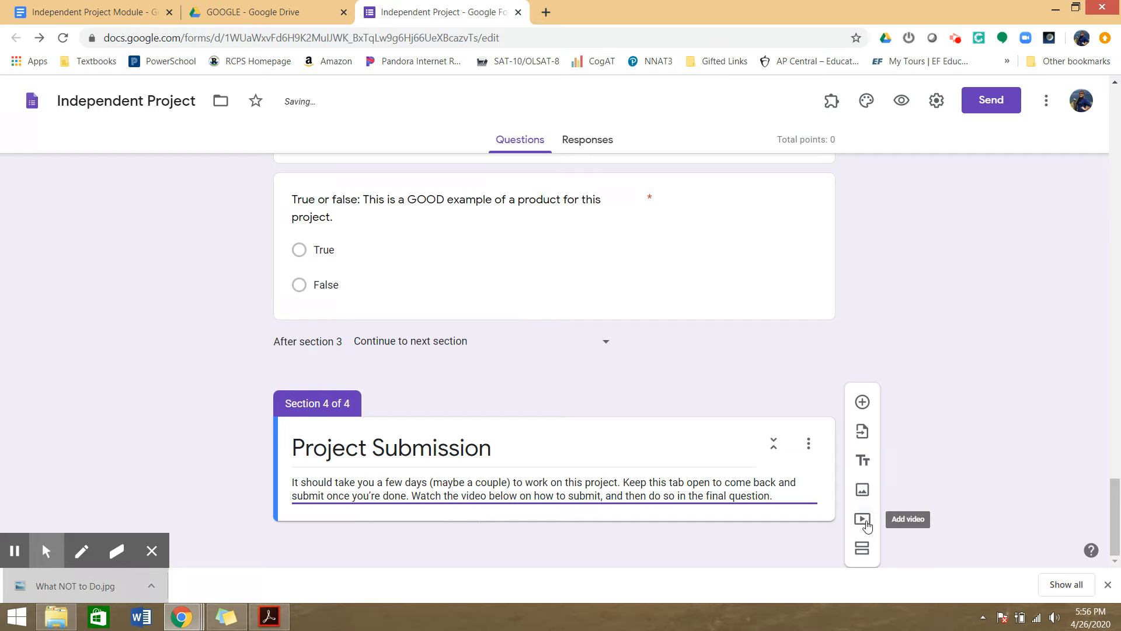
Step: Start adding a video by URL to the section and copy the first YouTube link under "Insert video of how" in the planning document
left_click(88, 11)
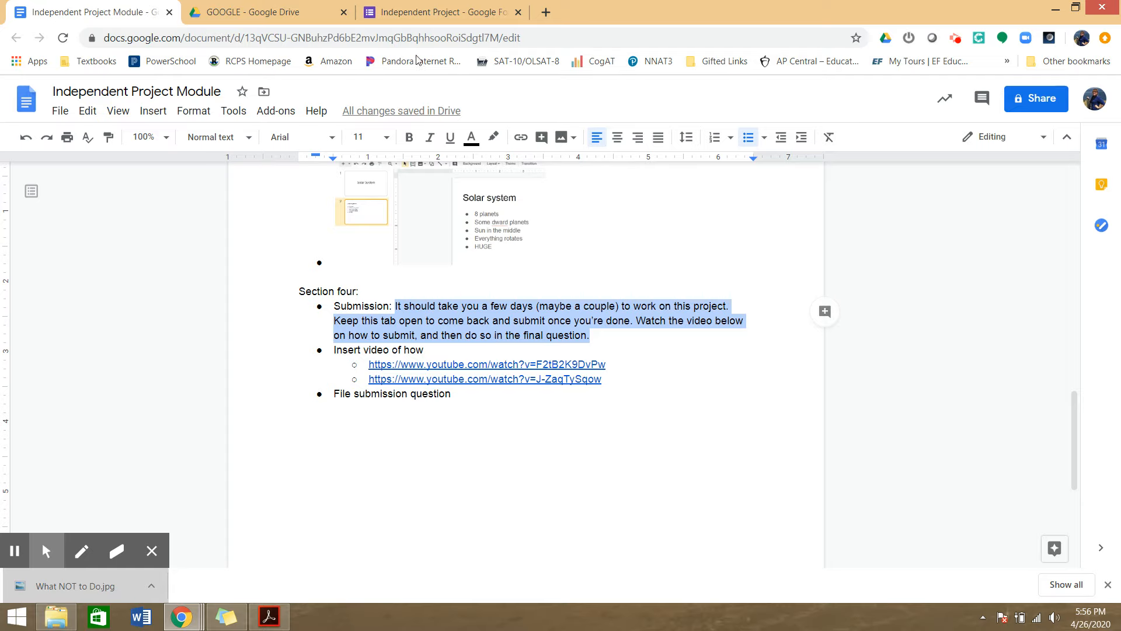
left_click(433, 22)
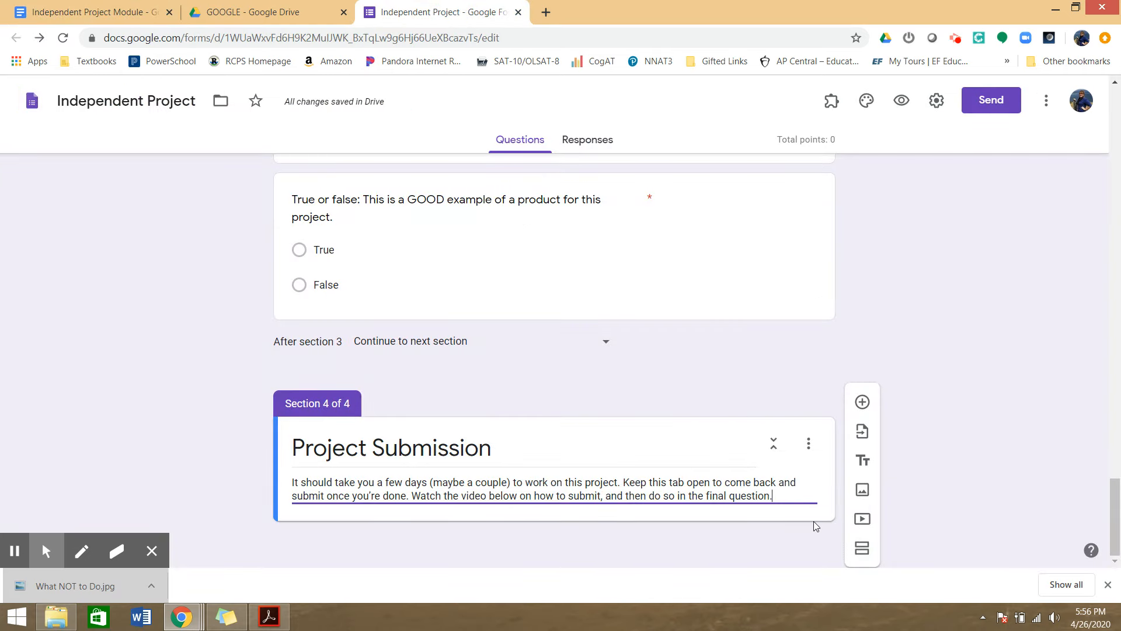
left_click(862, 518)
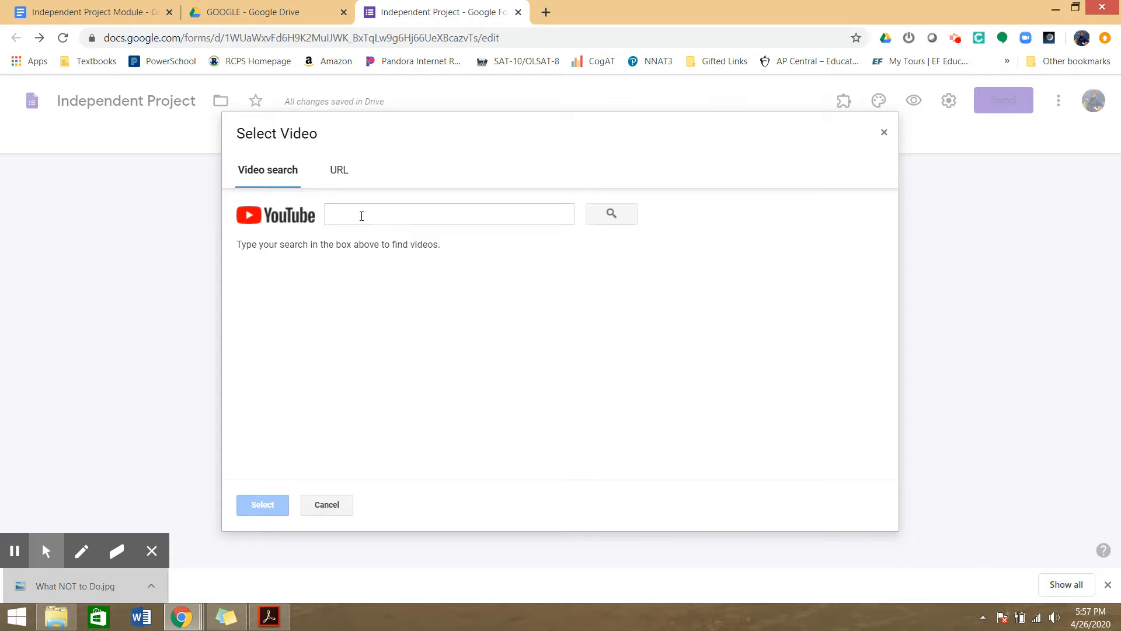
left_click(339, 175)
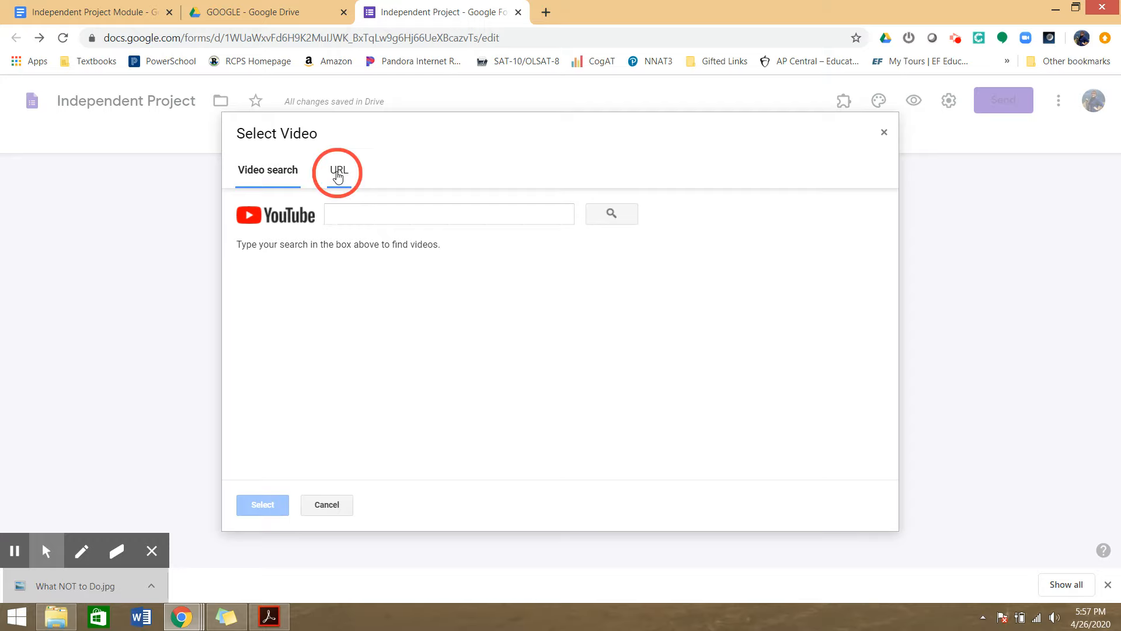
left_click(98, 13)
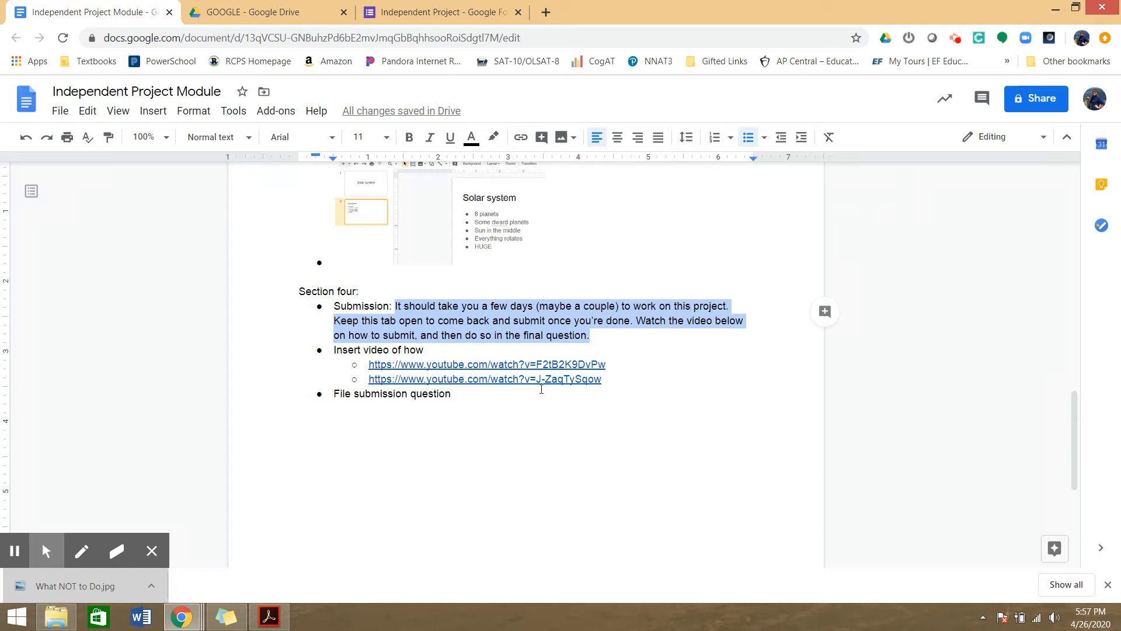
right_click(517, 365)
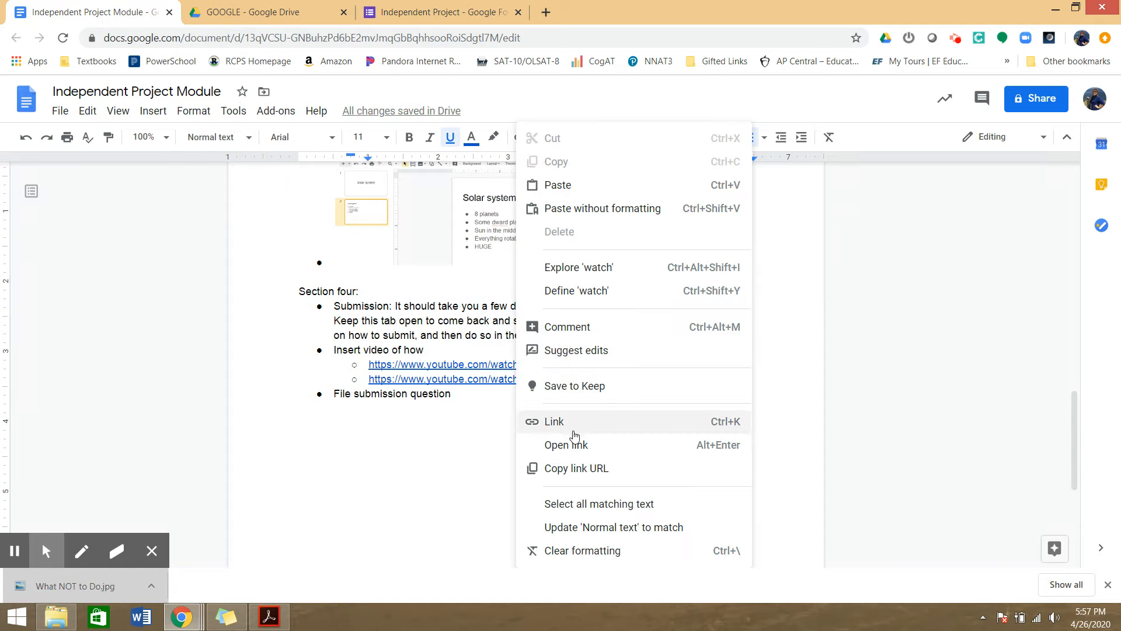
left_click(587, 467)
left_click(439, 12)
left_click(341, 506)
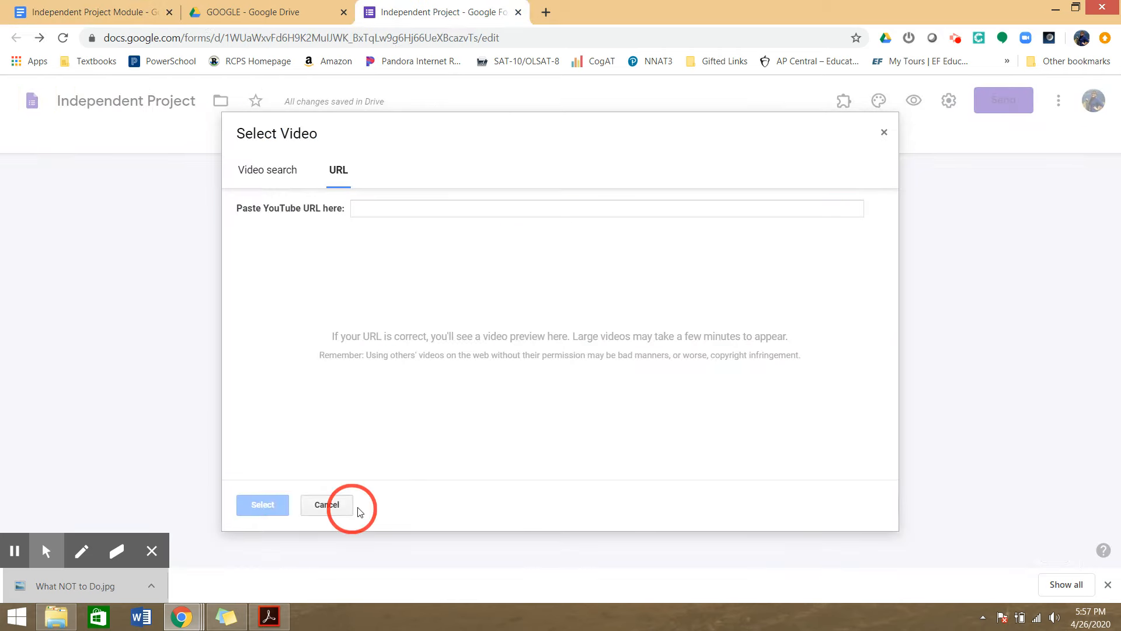
left_click(861, 519)
right_click(369, 207)
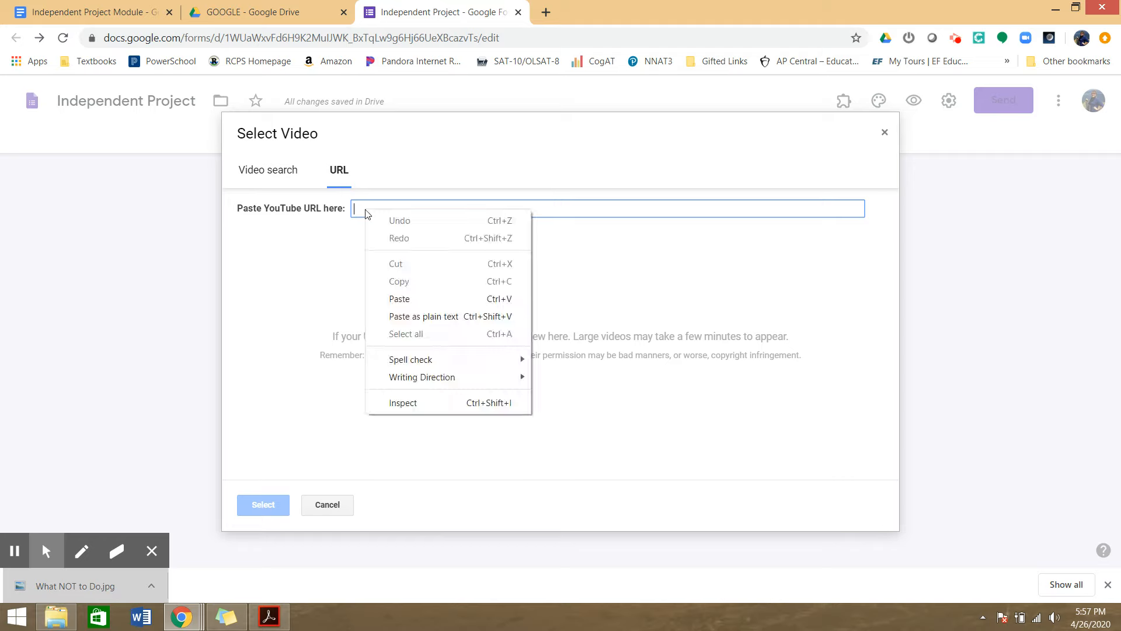
left_click(412, 293)
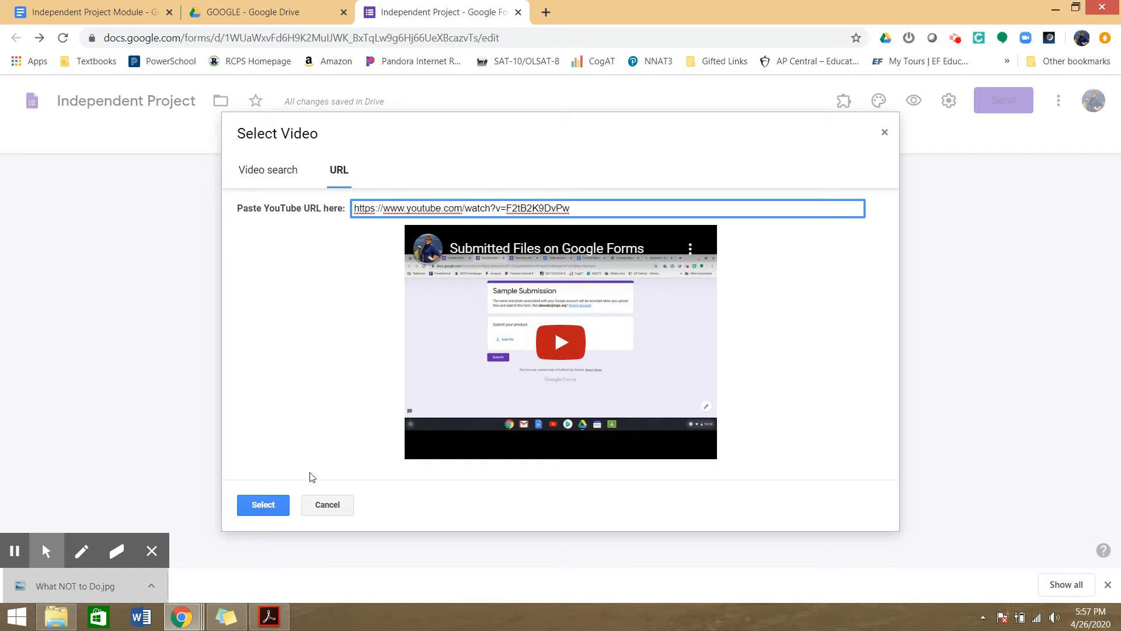
left_click(264, 505)
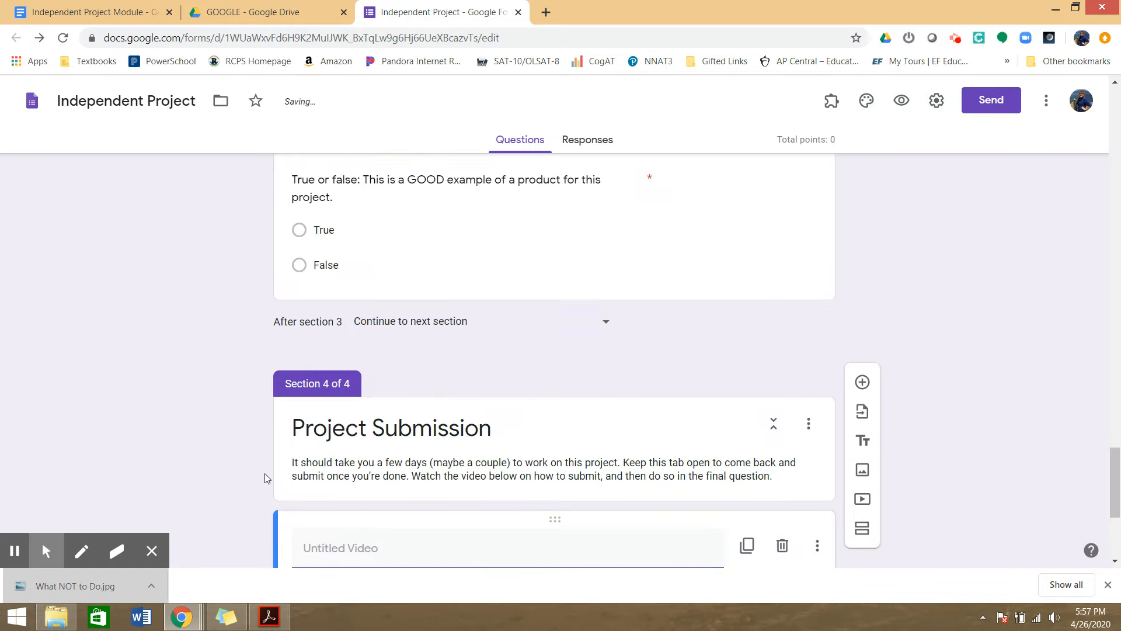
Step: Center the inserted YouTube video in the Project Submission section and title it "How to Submit Files"
left_click(507, 407)
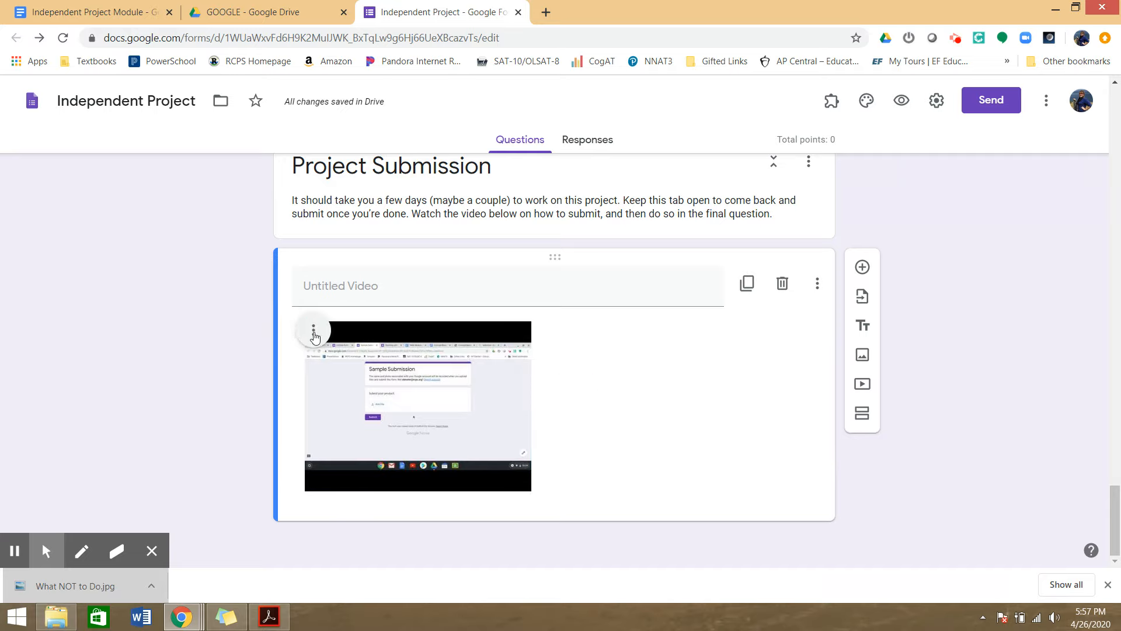
left_click(315, 333)
left_click(364, 294)
type("How to S")
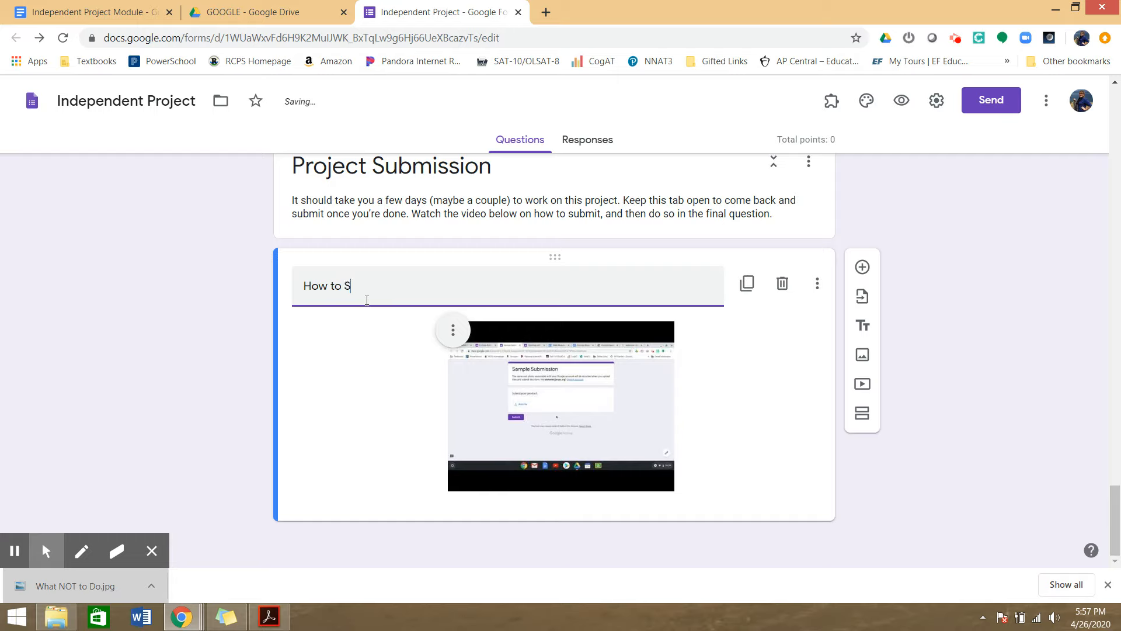
type("ubmit Files")
left_click(175, 295)
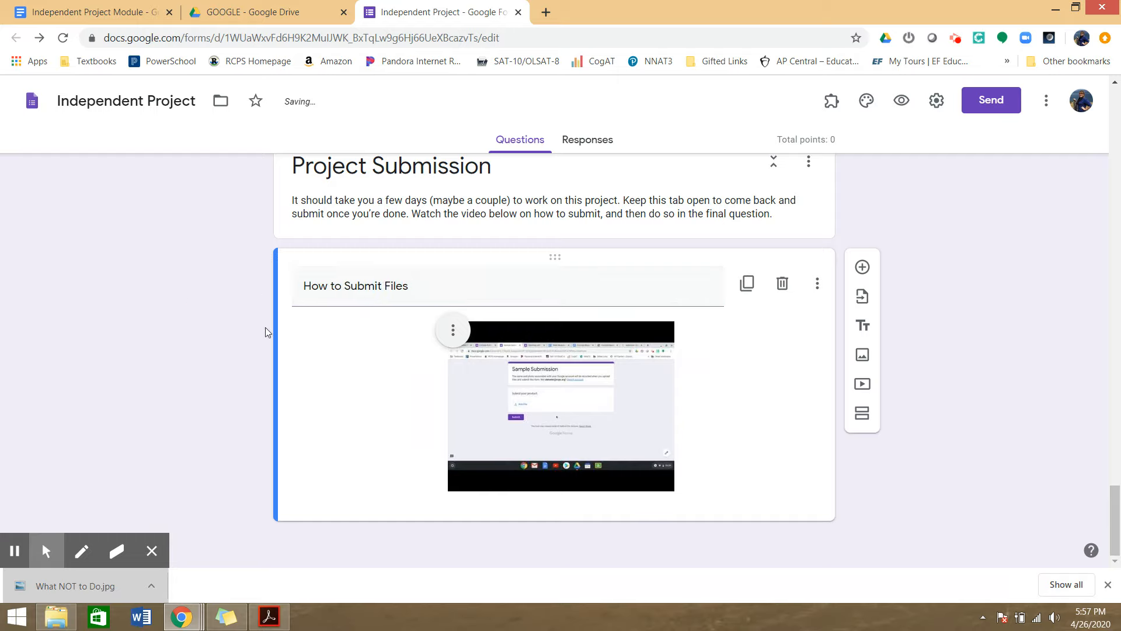
left_click(862, 385)
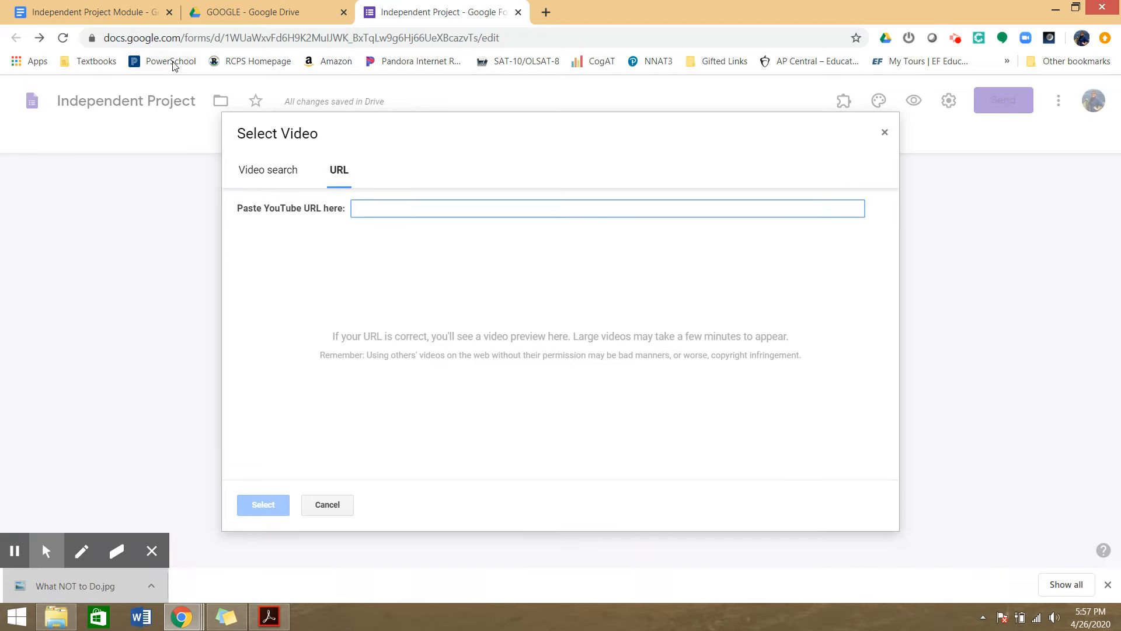
left_click(94, 13)
left_click(442, 381)
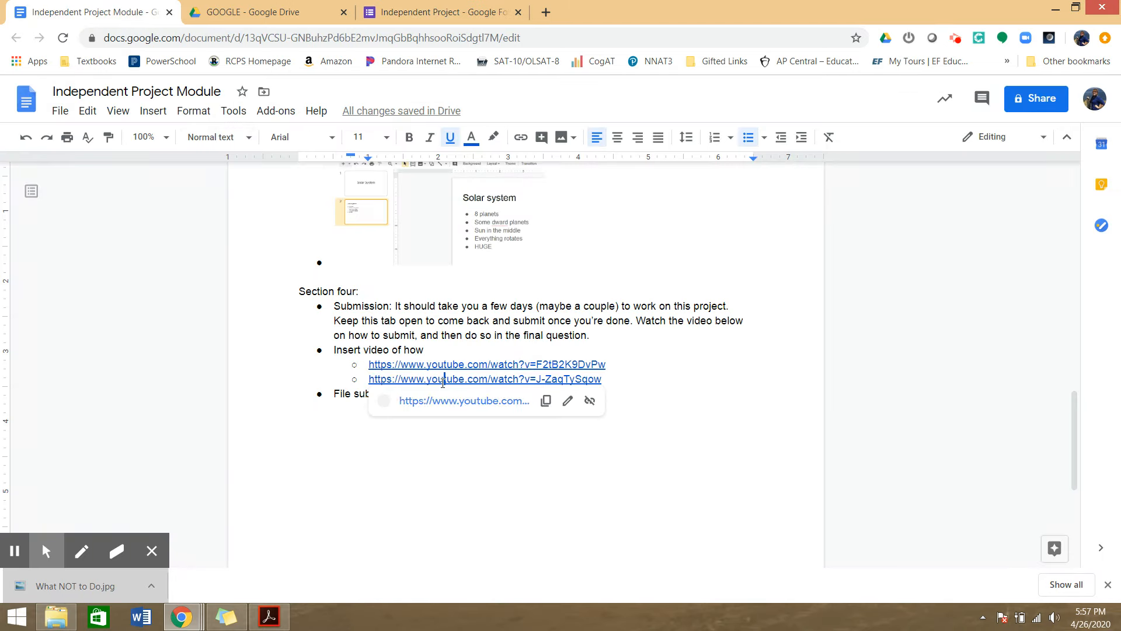
right_click(442, 381)
left_click(575, 467)
left_click(369, 6)
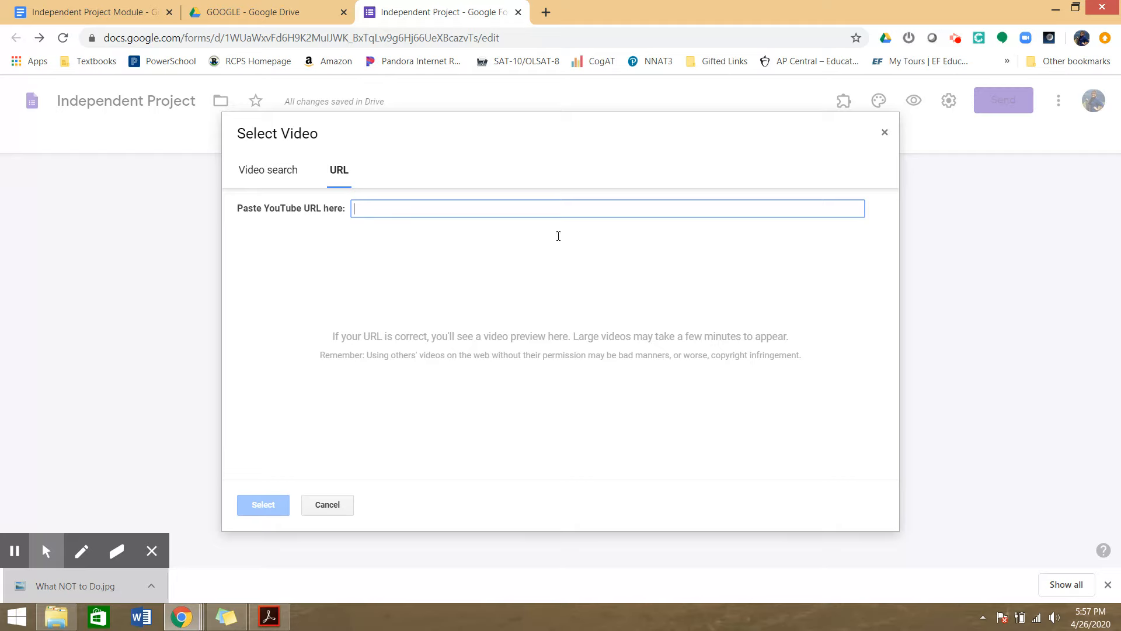
key("ctrl+v")
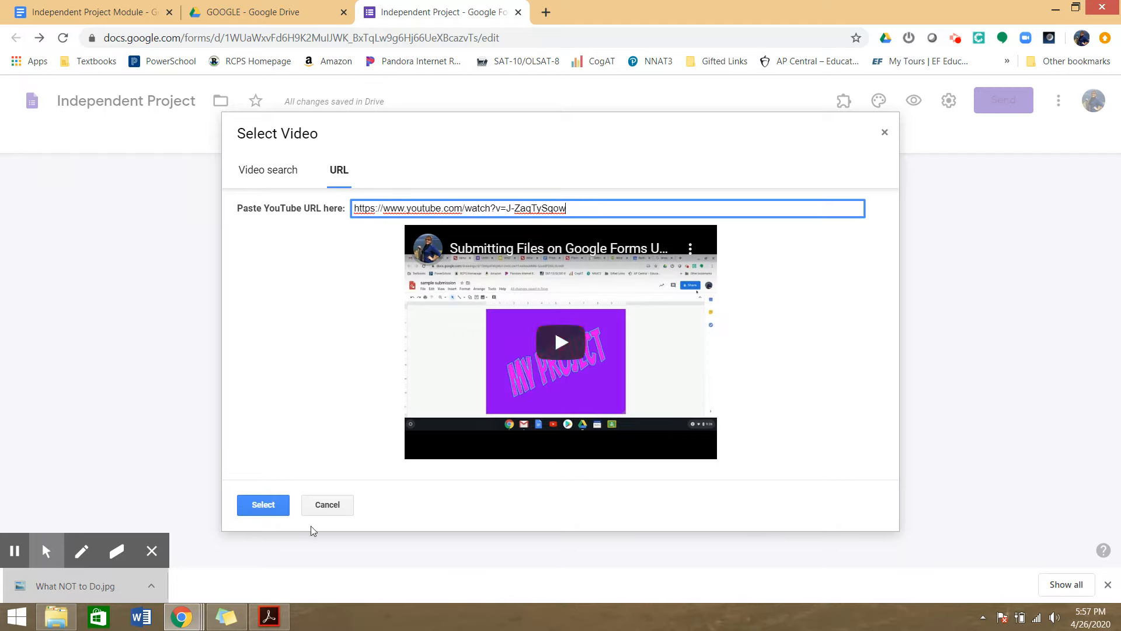
left_click(264, 505)
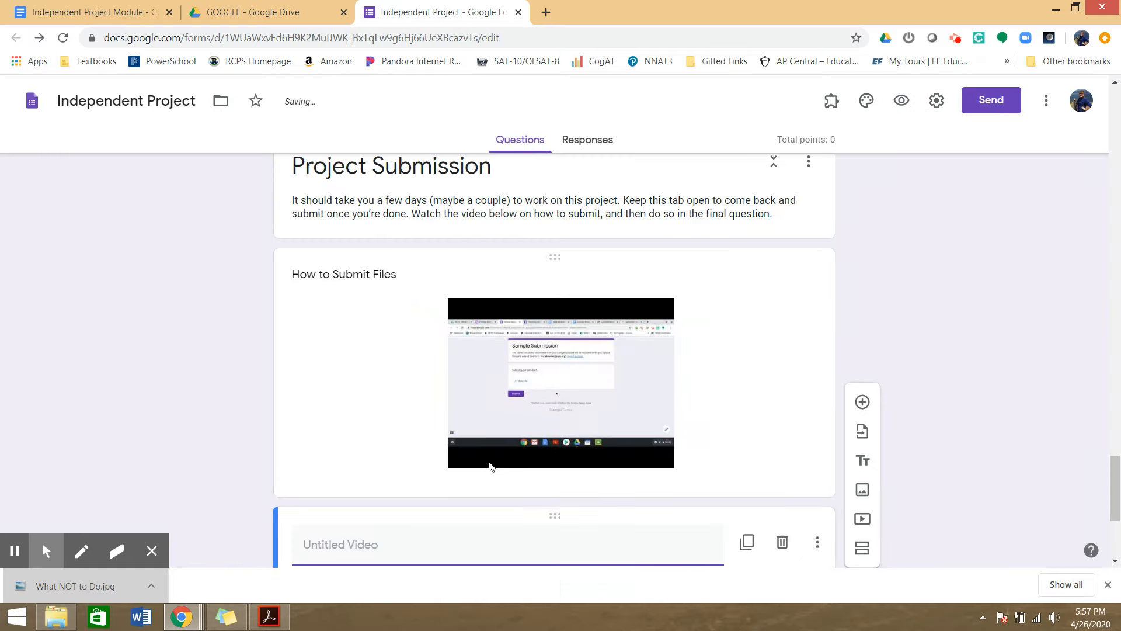
Step: Title the second video "How to Submit Files Using the Share Button"
scroll(458, 444, "up", 3)
left_click(460, 431)
type("How to Sbum")
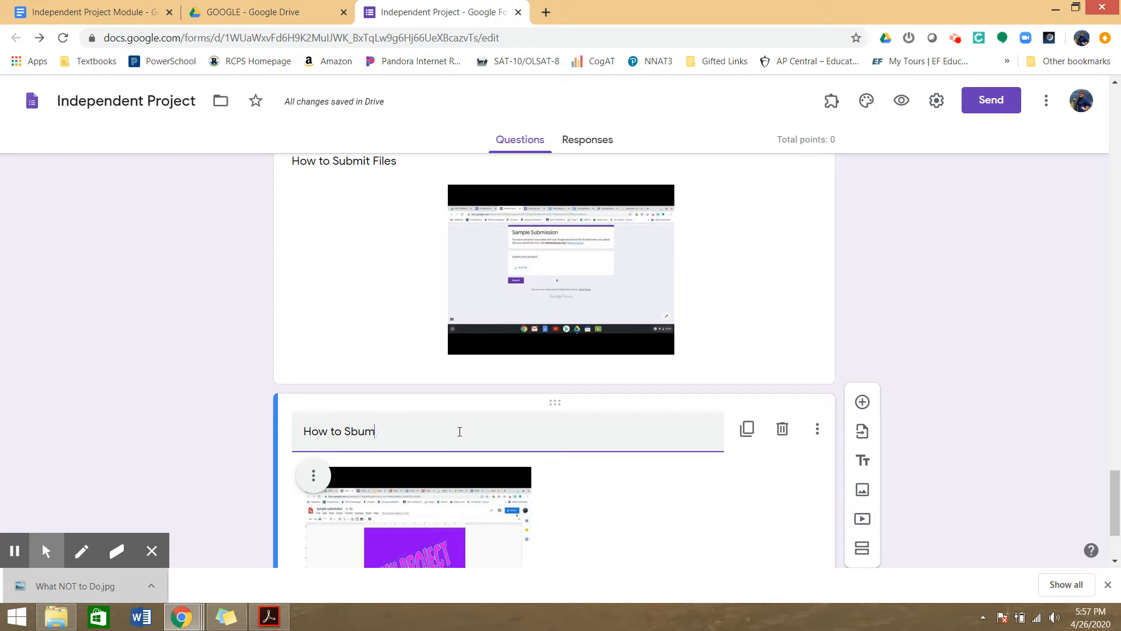
key("BackSpace")
key("BackSpace")
key("BackSpace")
type("ubmit Files Using the Share Button")
Step: Extend the first video's title to "How to Submit Files Using the File Submission Question"
scroll(431, 315, "up", 1)
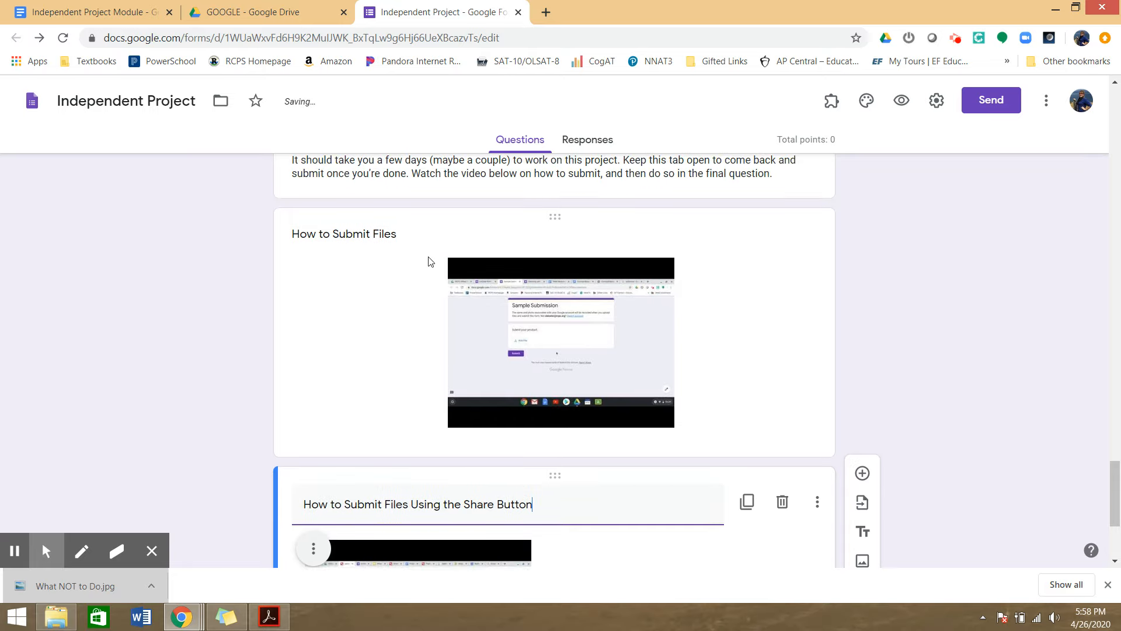
left_click(419, 243)
left_click(440, 251)
type("Using the Fi")
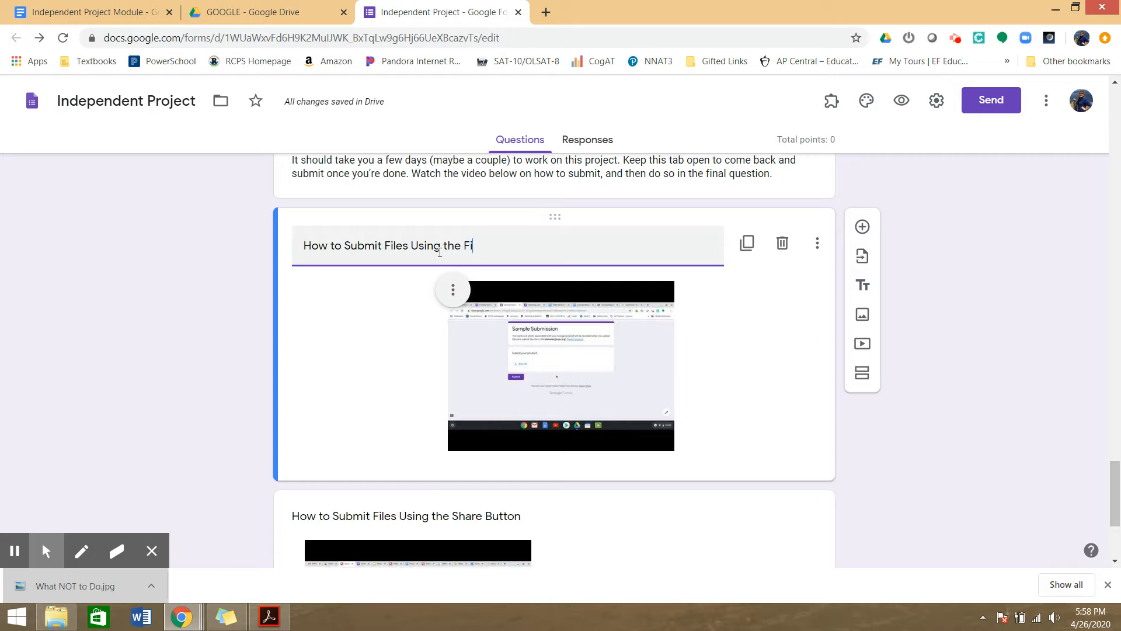
type("le Submission Question")
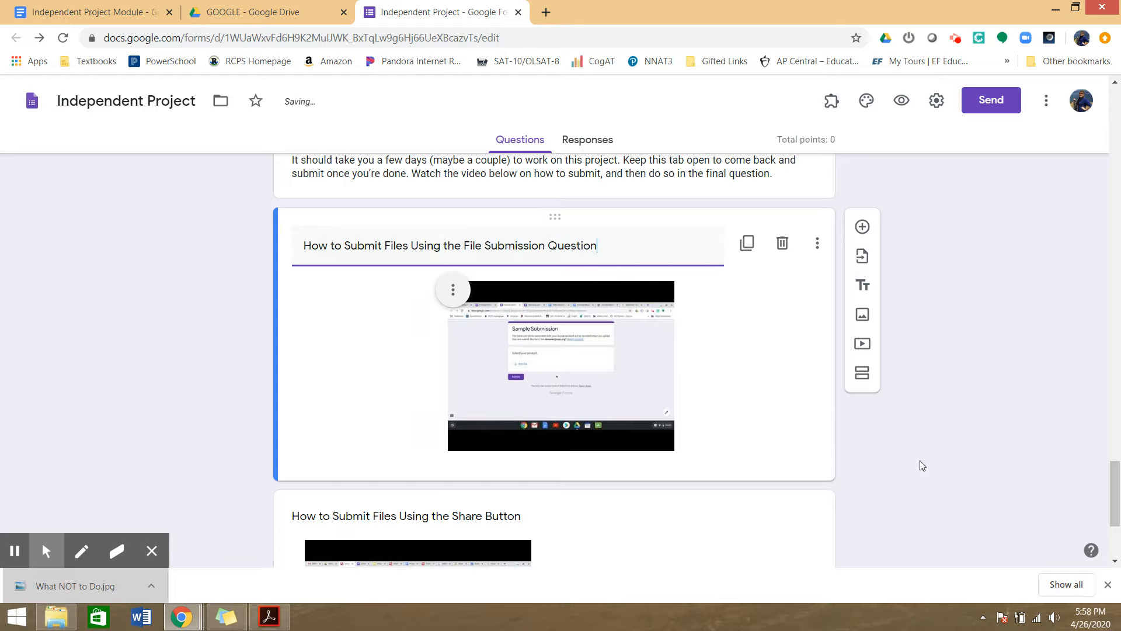
Step: Add a new question and move it below the share button video at the end of the section
scroll(903, 487, "down", 3)
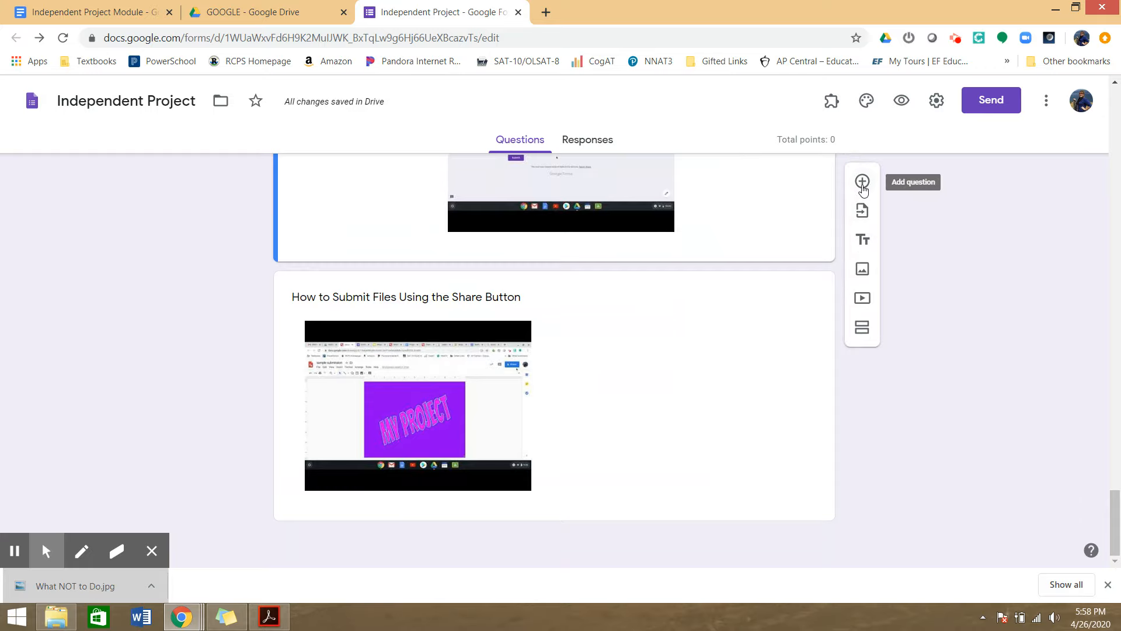
left_click(862, 173)
left_click_drag(554, 182, 549, 451)
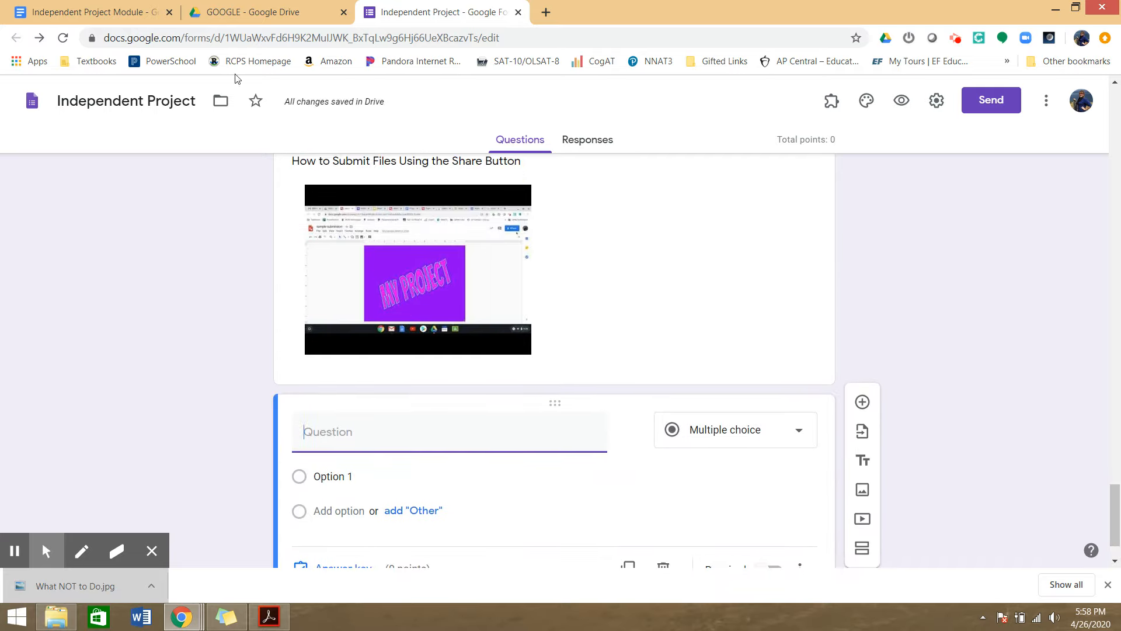
Step: Turn on link sharing for the planning document and set its access to "Anyone with the link"
left_click(134, 17)
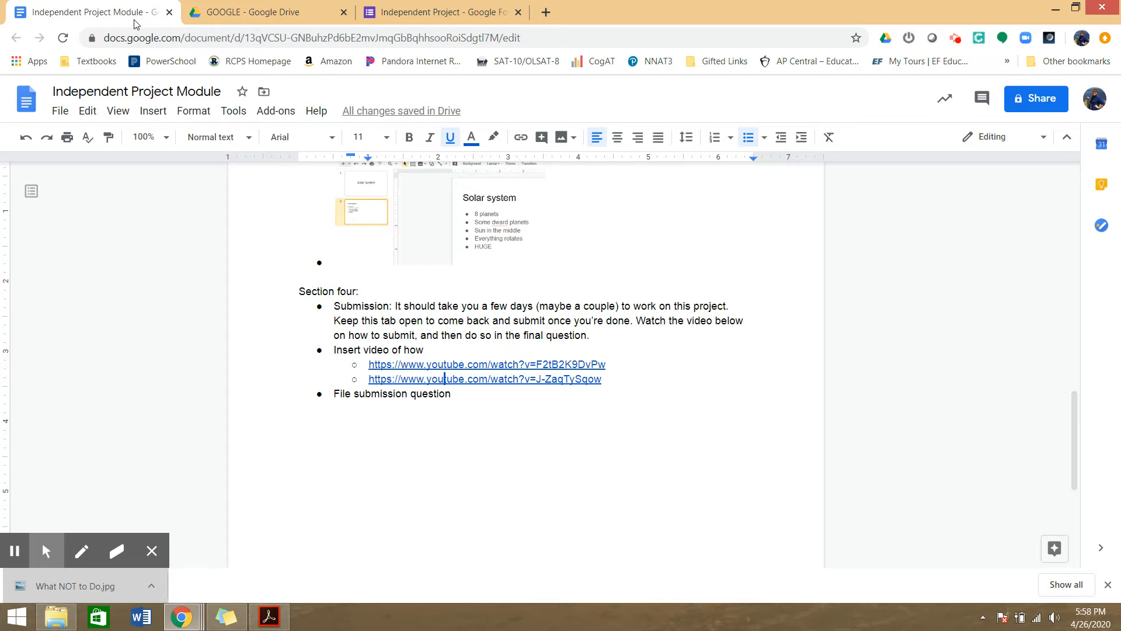
left_click(1045, 102)
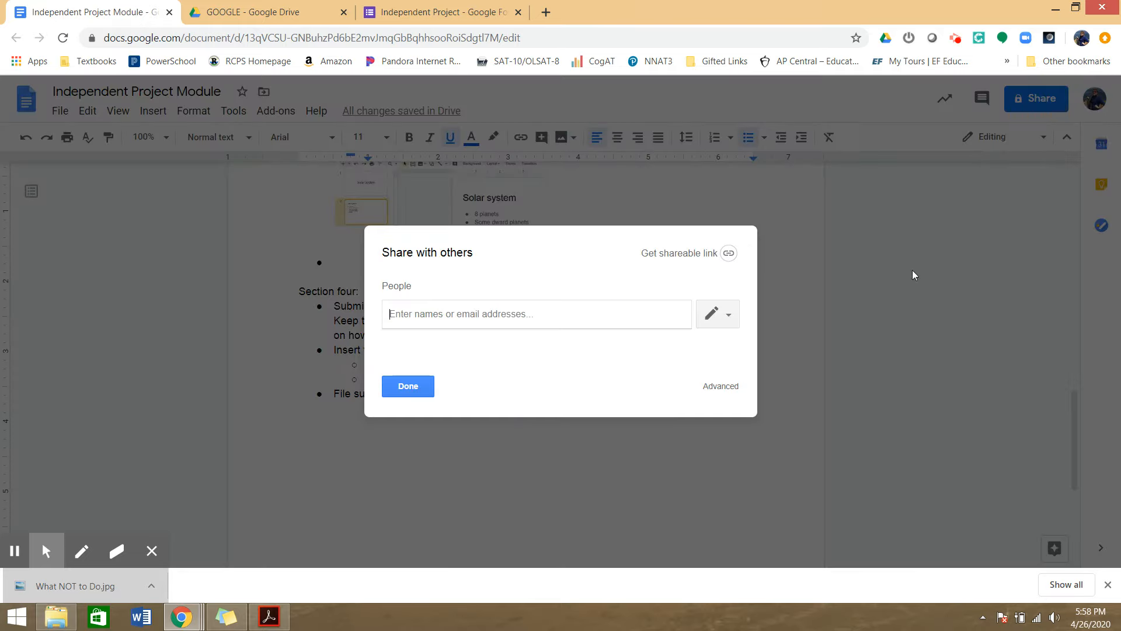
left_click(705, 257)
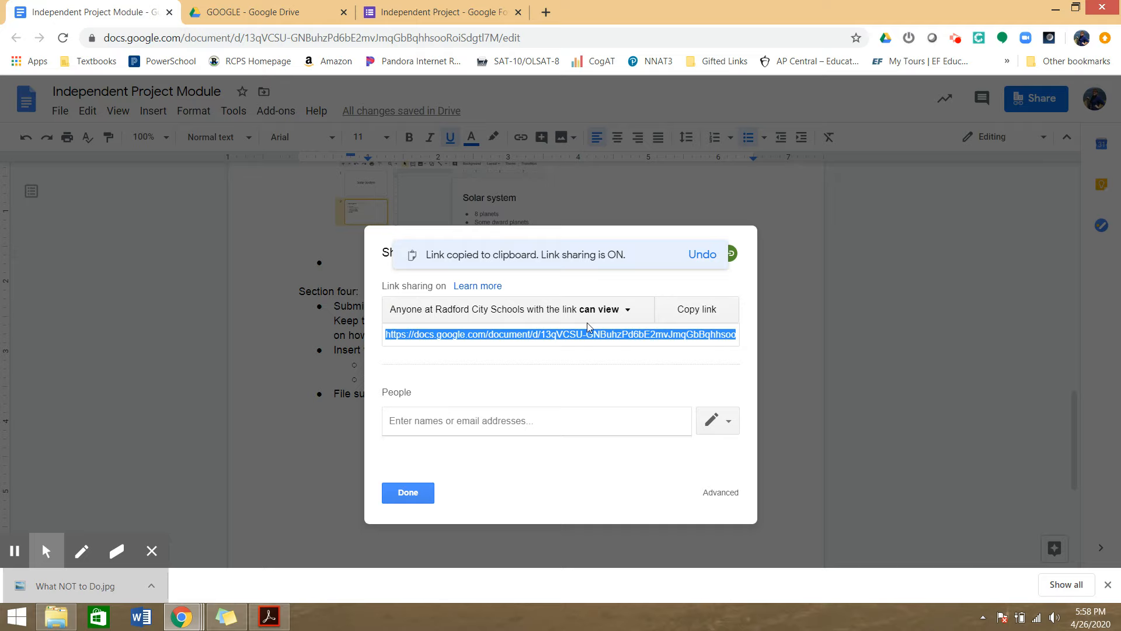
left_click(549, 310)
left_click(551, 437)
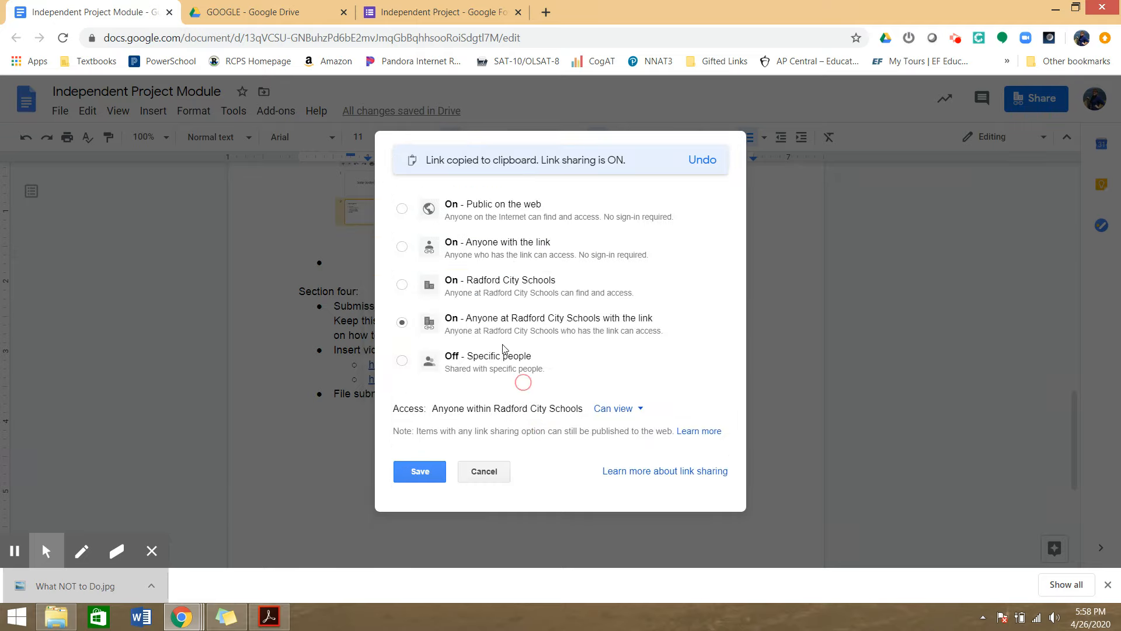
left_click(507, 246)
left_click(425, 470)
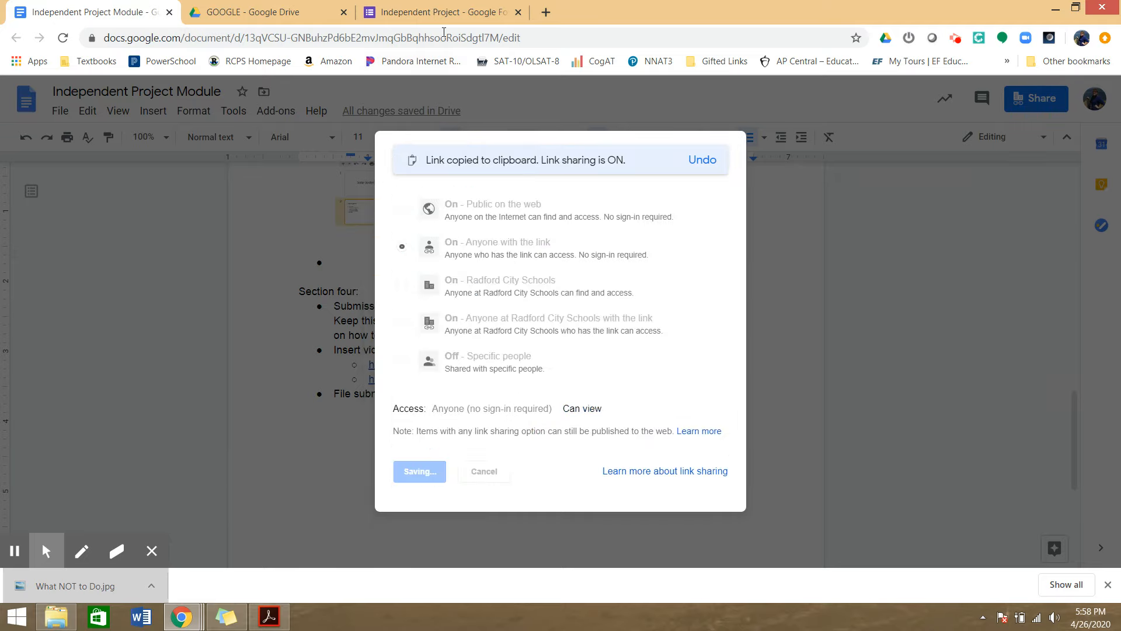
Step: In the form, make the new question a short answer reading "Copy and paste the link to your product below." and remove its response validation
left_click(467, 12)
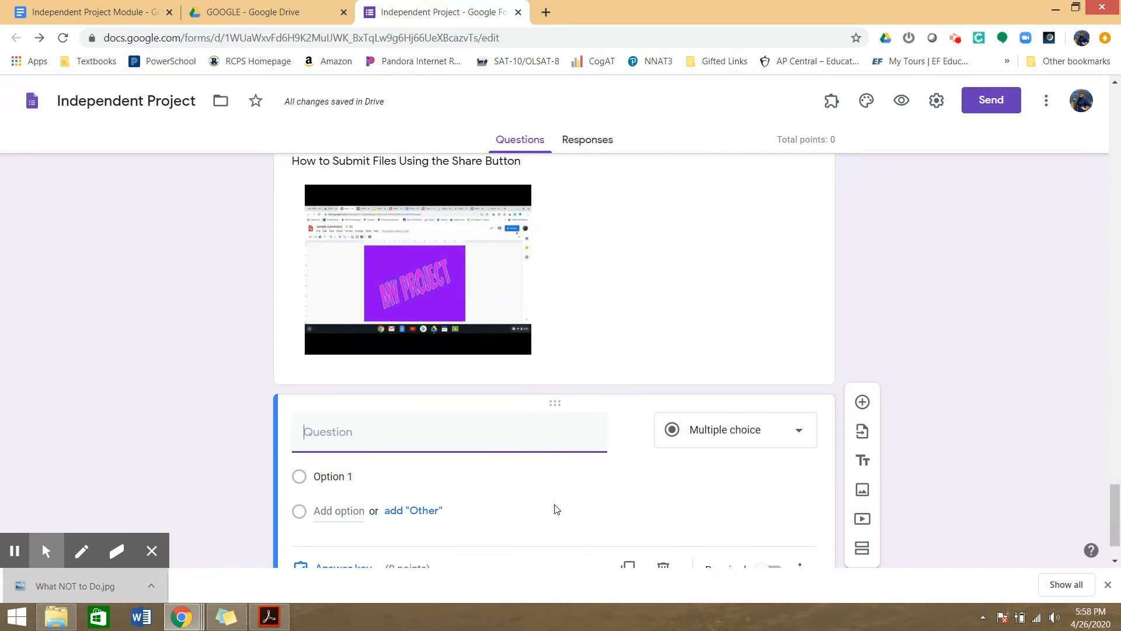
scroll(556, 508, "down", 1)
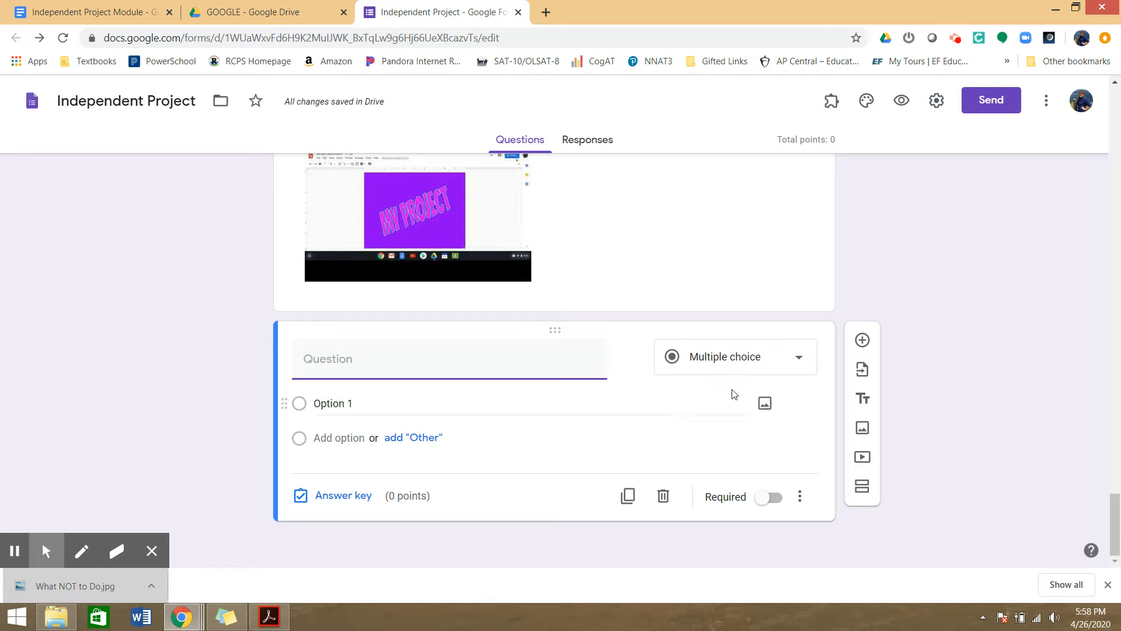
left_click(737, 361)
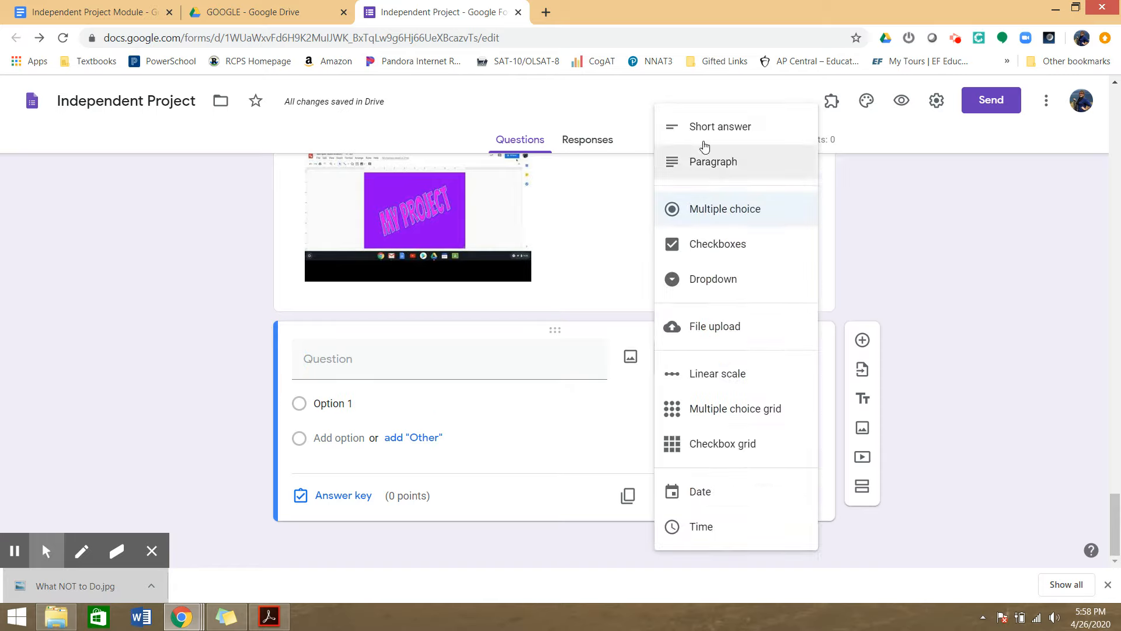
left_click(708, 129)
left_click(433, 386)
type("Copy and paste")
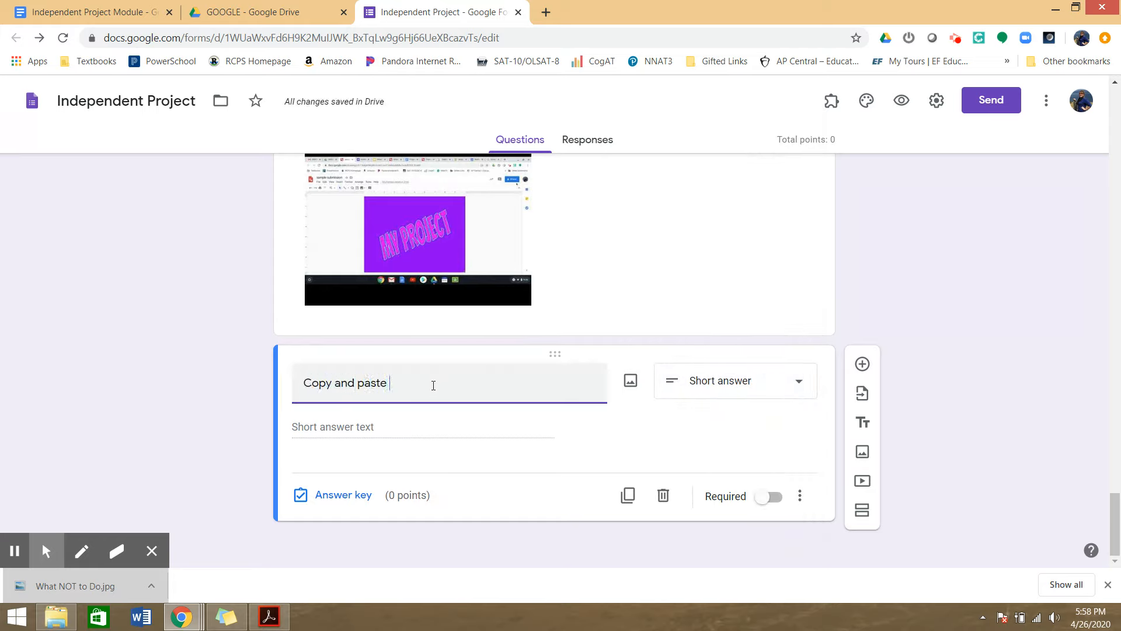
type(" the link to youor")
key("BackSpace")
key("BackSpace")
type("product below.")
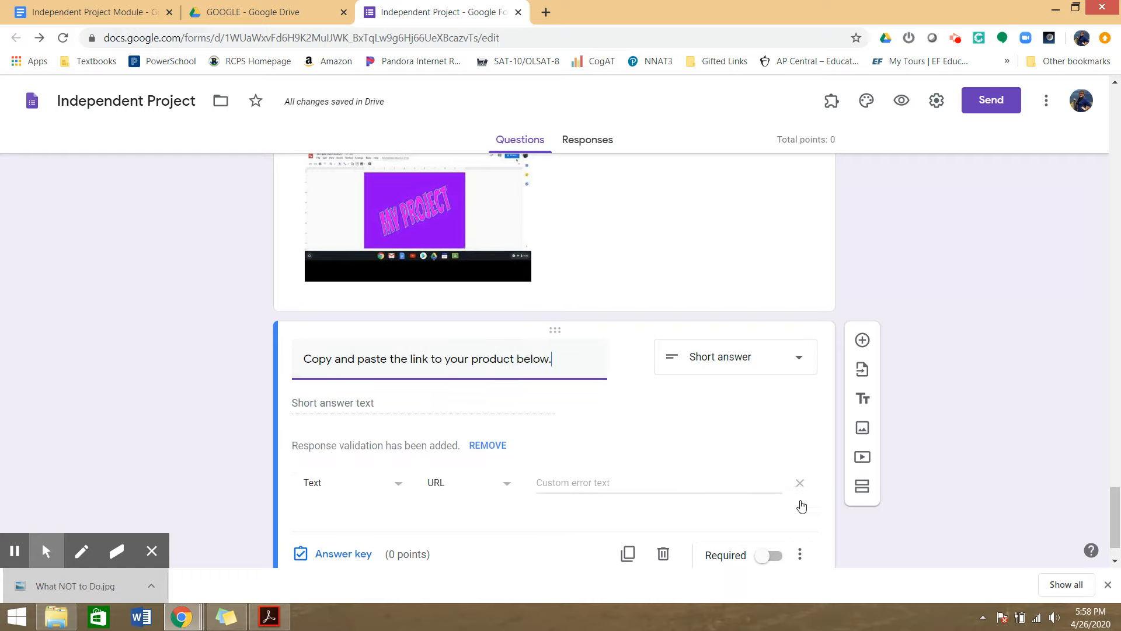
left_click(496, 451)
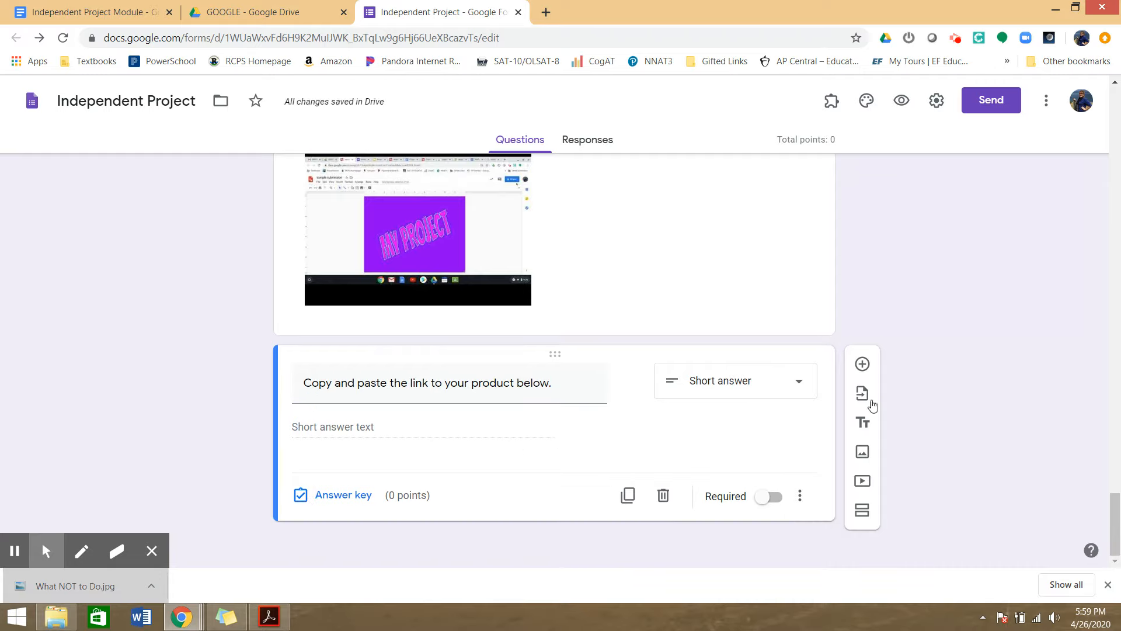
Step: Add a question directly below the first video and make it a File upload question, allowing respondents to upload files to Drive
left_click(862, 364)
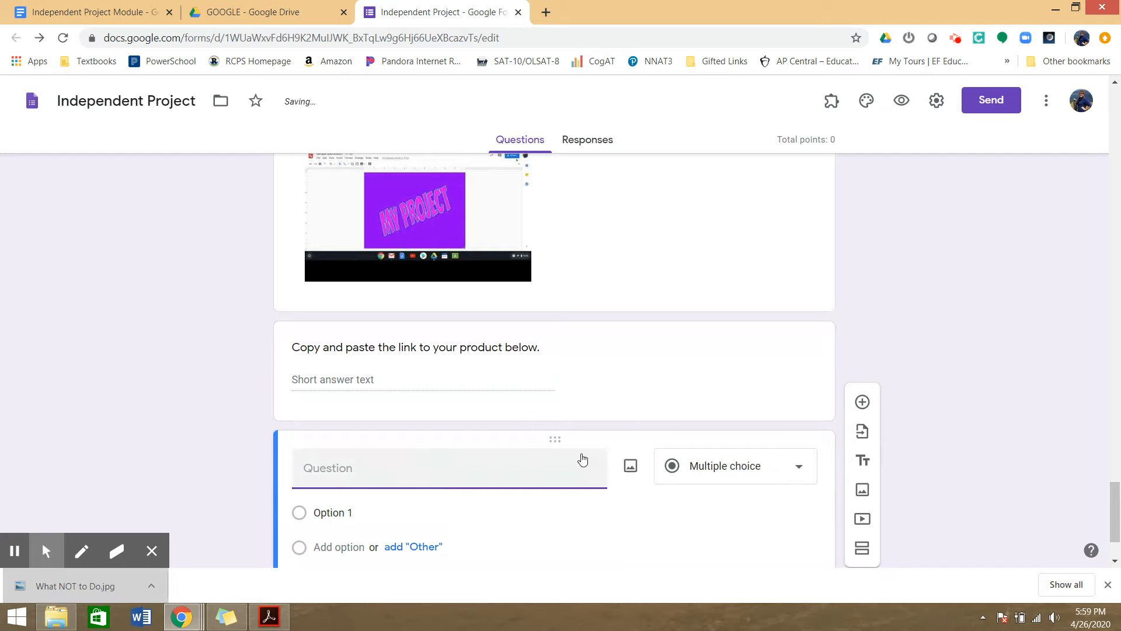
left_click_drag(556, 442, 525, 362)
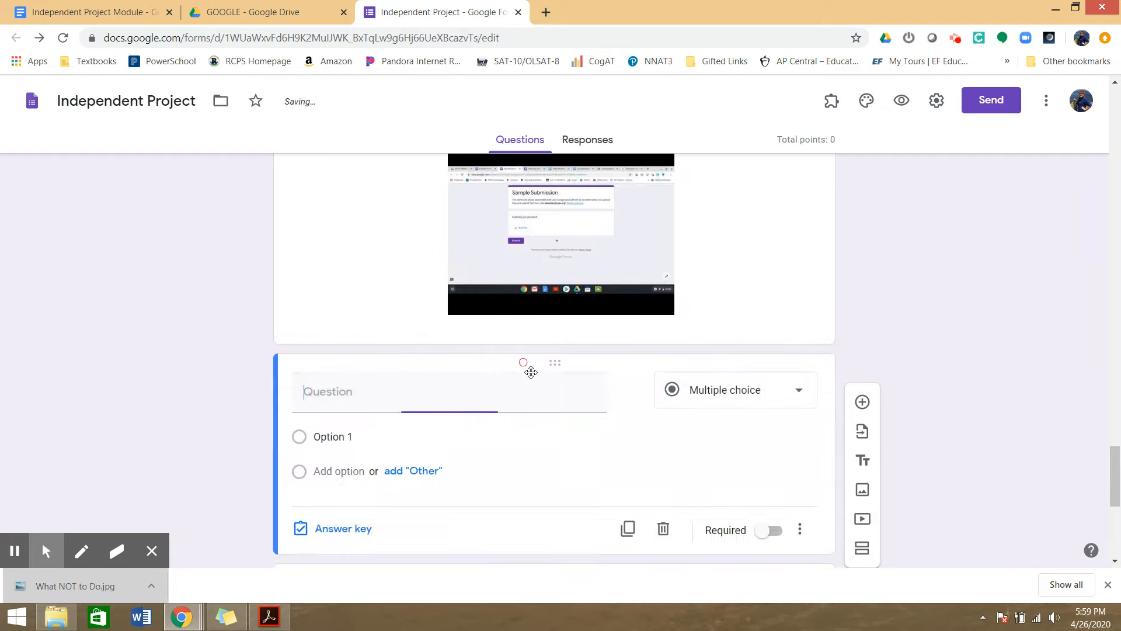
left_click(754, 389)
left_click(703, 330)
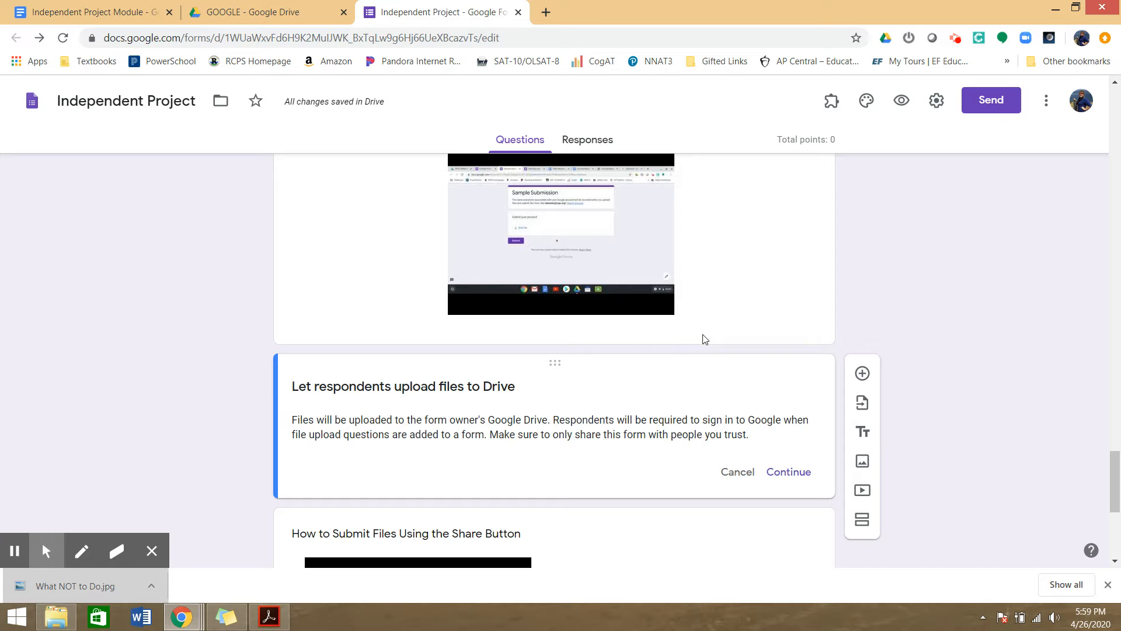
scroll(491, 381, "down", 1)
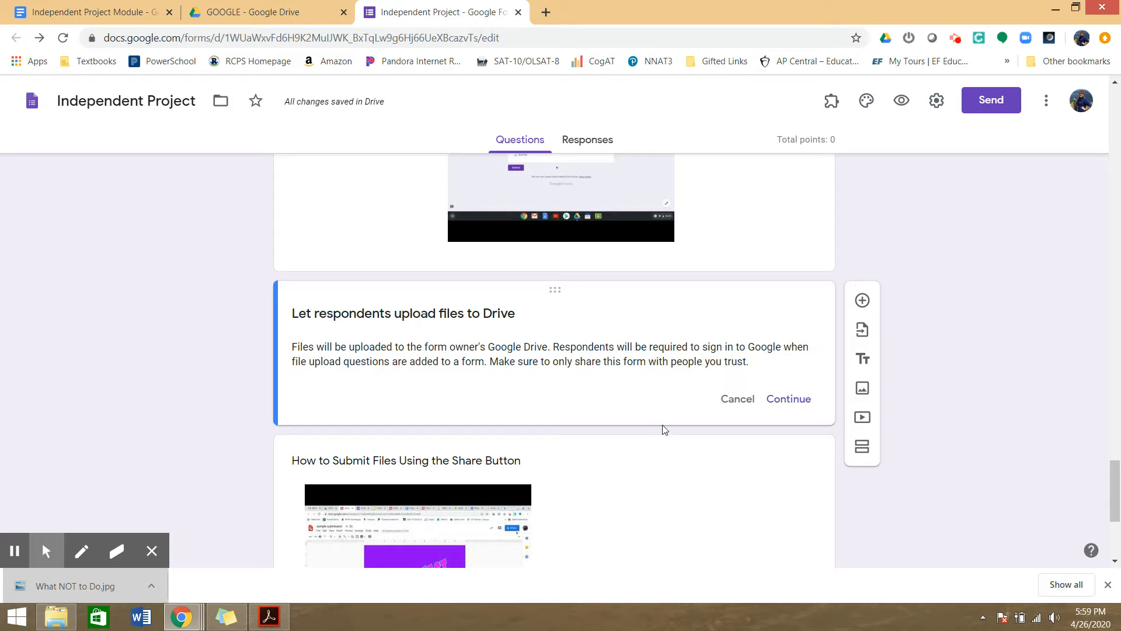
left_click(787, 408)
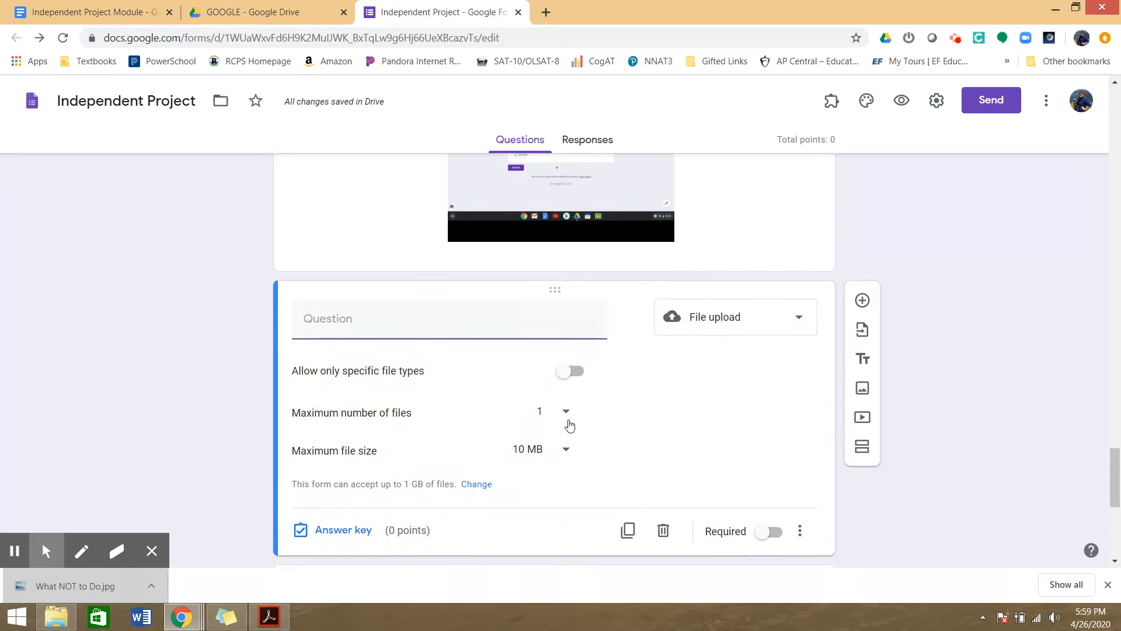
Step: Set the maximum file size of the file upload question to 10 GB
scroll(568, 423, "down", 1)
left_click(567, 340)
left_click(566, 341)
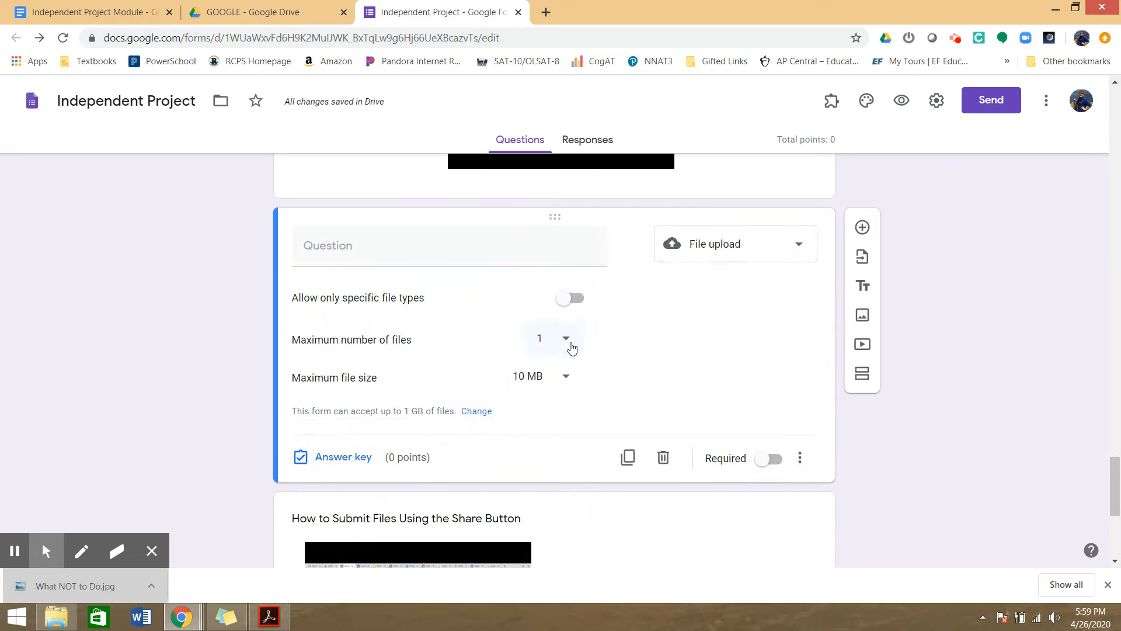
left_click(562, 377)
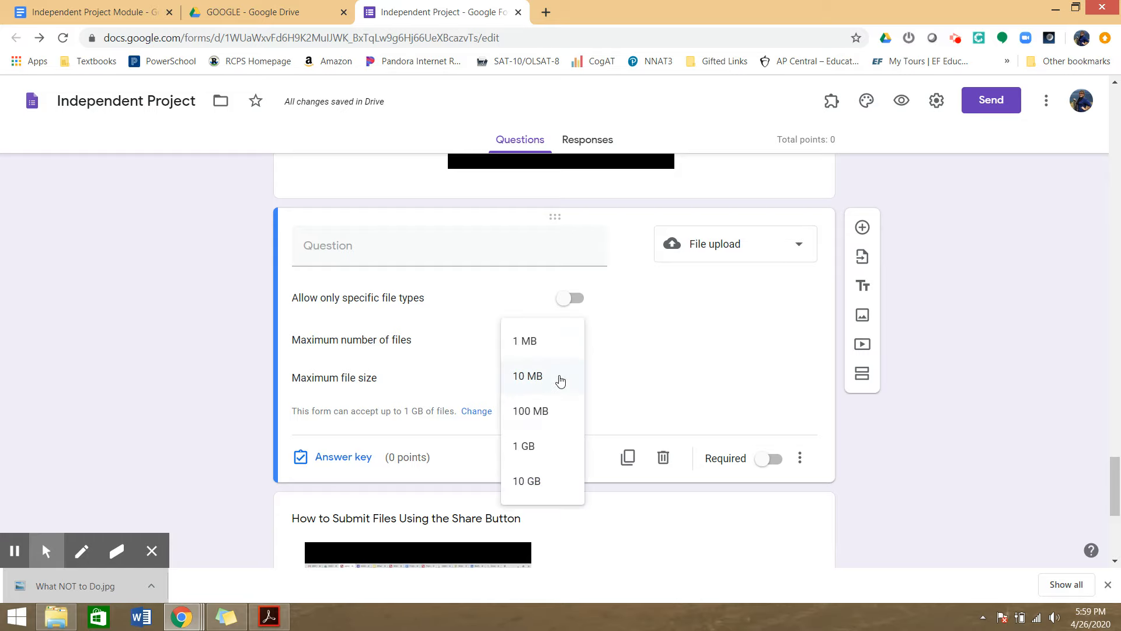
left_click(547, 484)
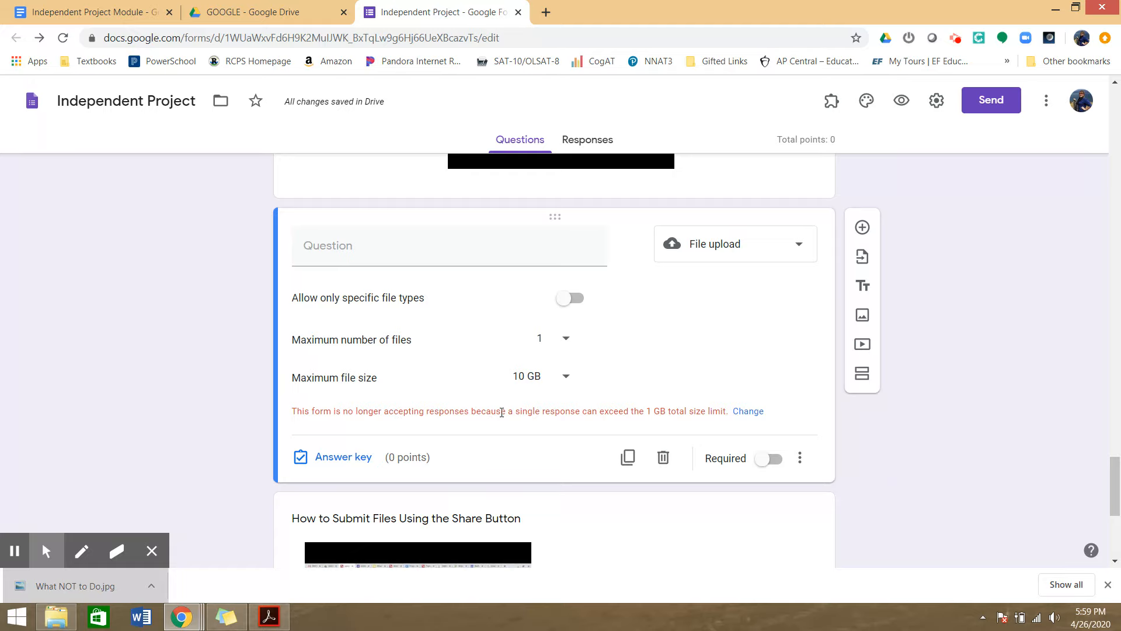
Step: Raise the form's maximum size of all files uploaded to 1 TB and save the settings
left_click(748, 411)
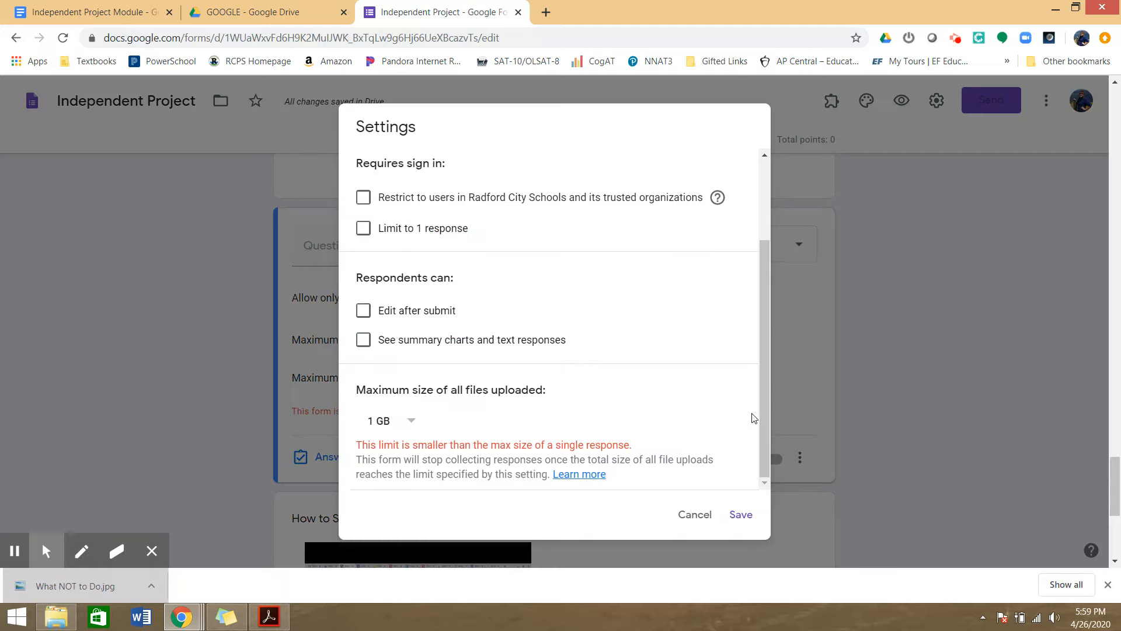
left_click(410, 420)
left_click(403, 498)
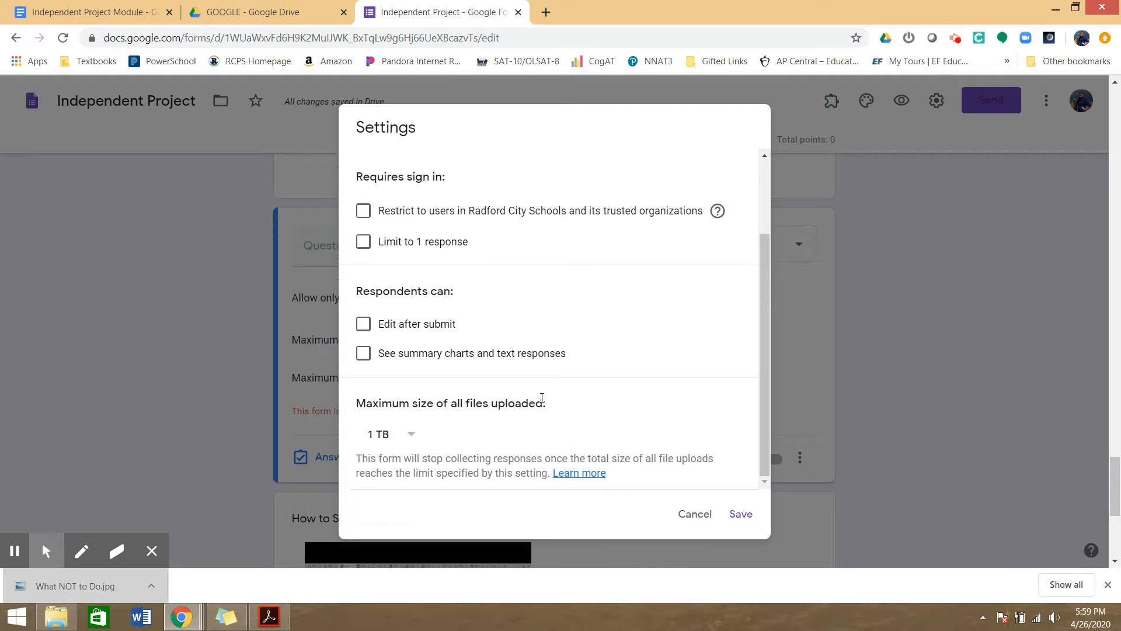
left_click(740, 513)
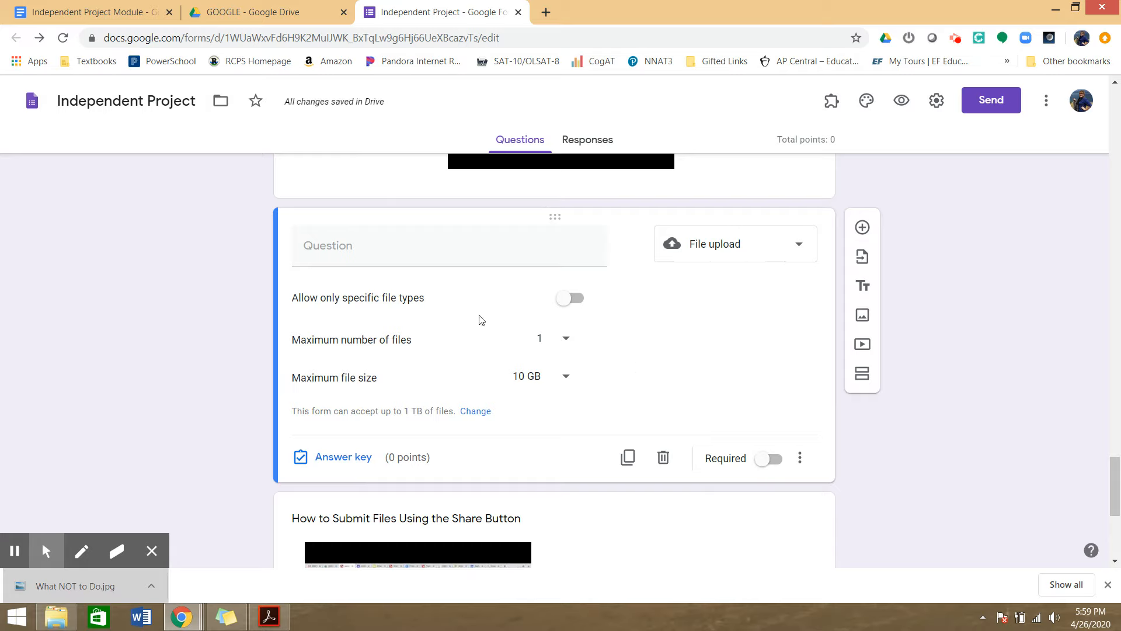
Step: Title the file upload question "Submit your file straight from Google Drive below."
scroll(435, 249, "up", 2)
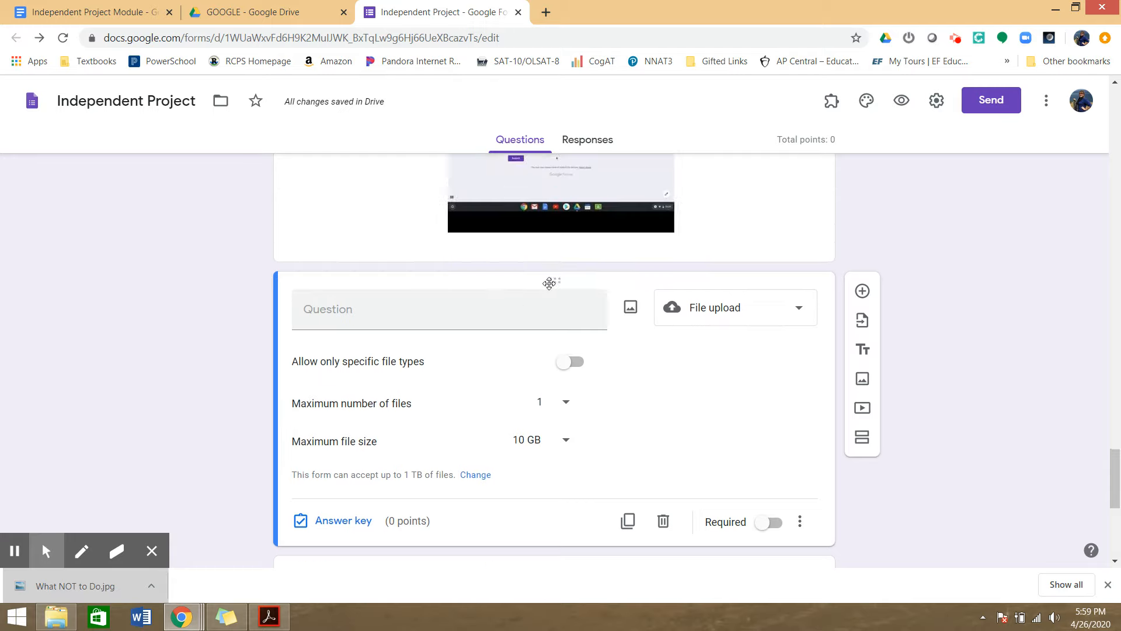
scroll(540, 395, "down", 3)
left_click(400, 181)
type("Sbu")
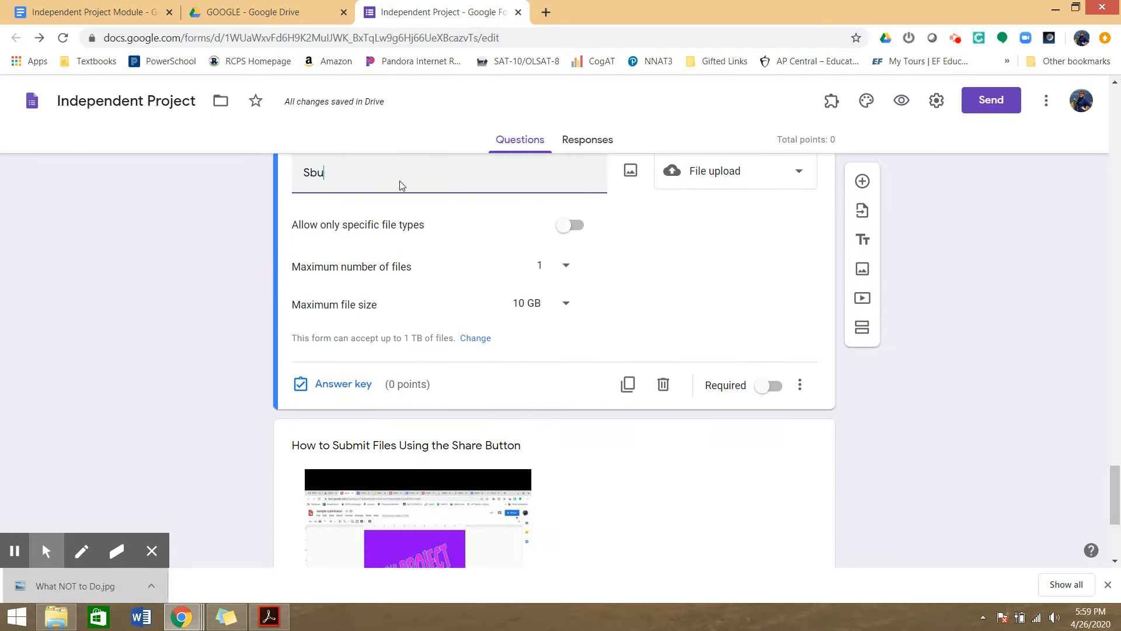
key("BackSpace")
key("BackSpace")
type("ubmti")
type(" your file")
type(" staright")
type("right")
key("BackSpace")
key("BackSpace")
key("BackSpace")
type("a")
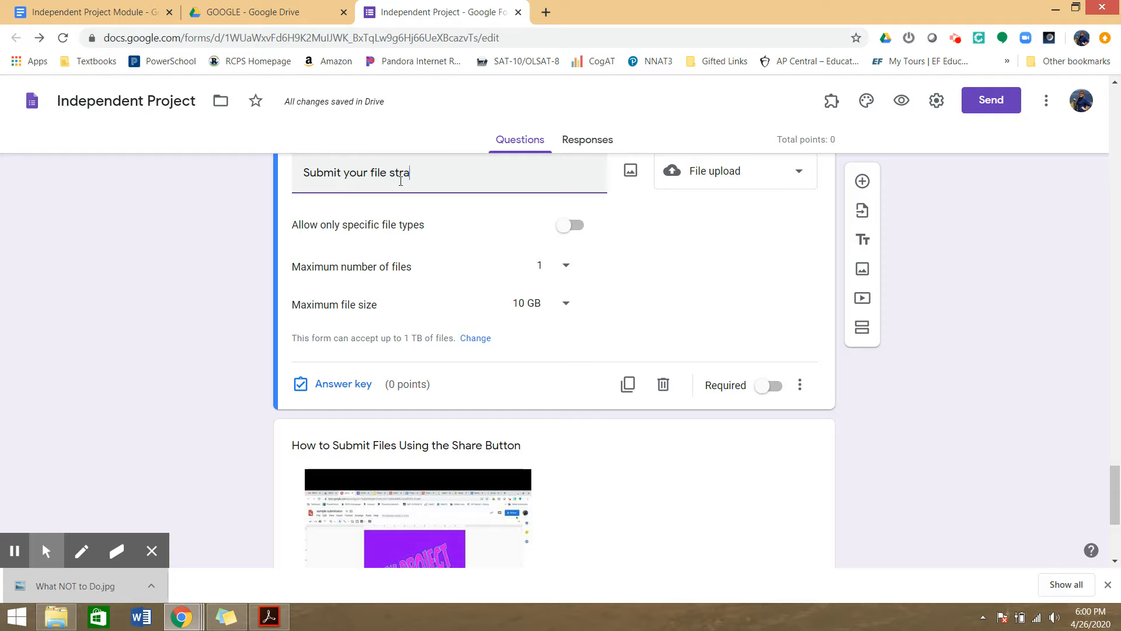
type("ight from Google Drive below.")
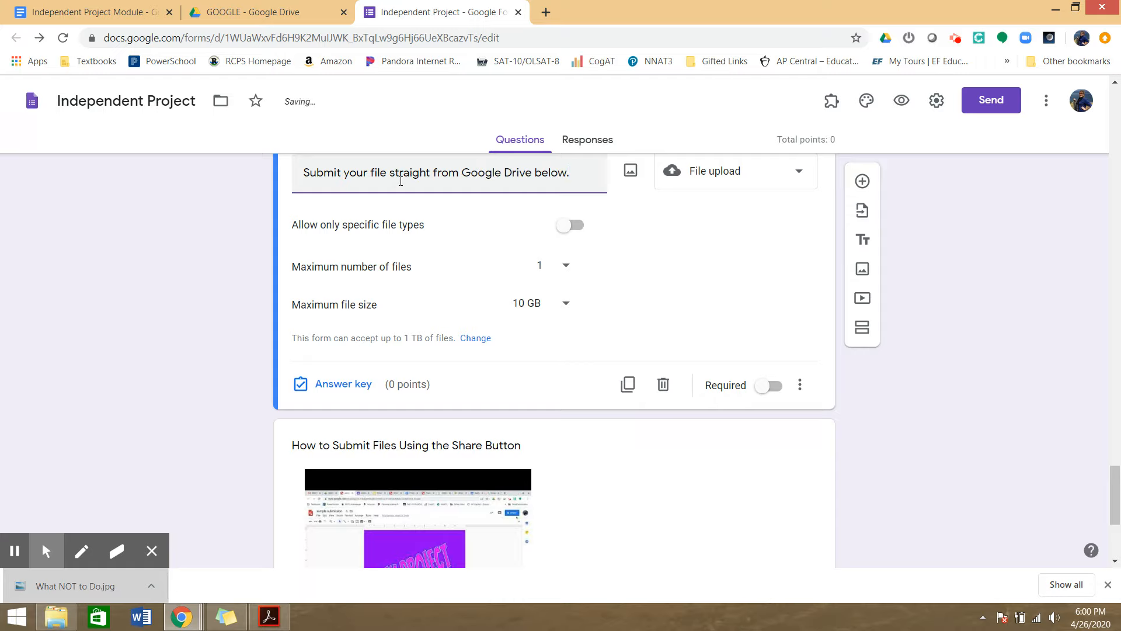
Step: Center the "How to Submit Files Using the Share Button" video and dismiss the browser's downloads bar
scroll(797, 378, "down", 4)
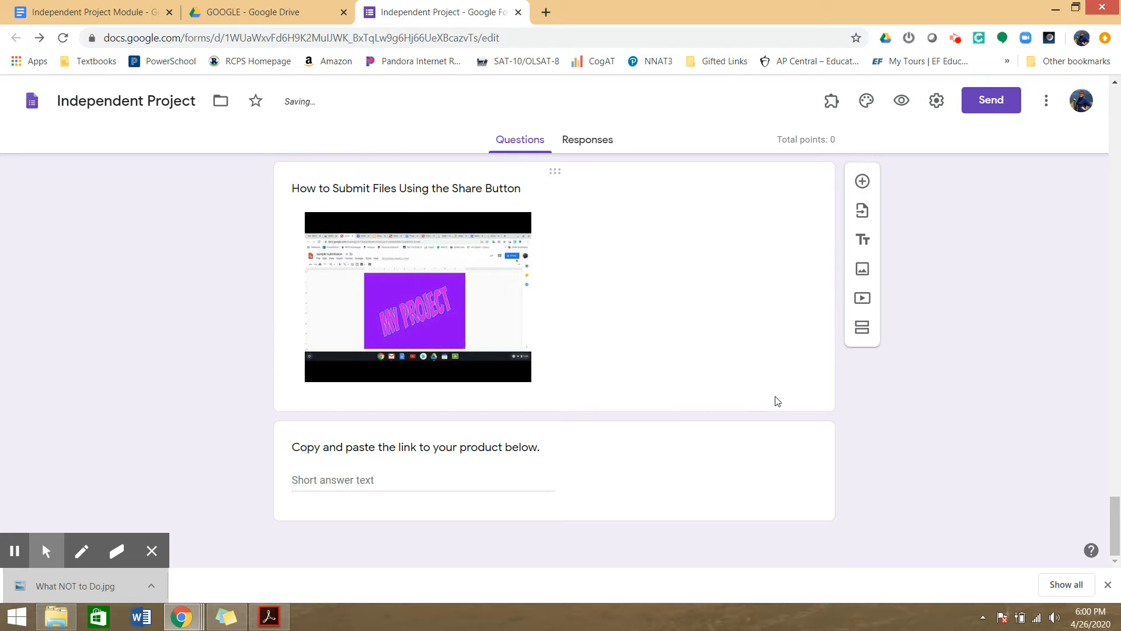
scroll(773, 401, "up", 6)
scroll(486, 392, "down", 5)
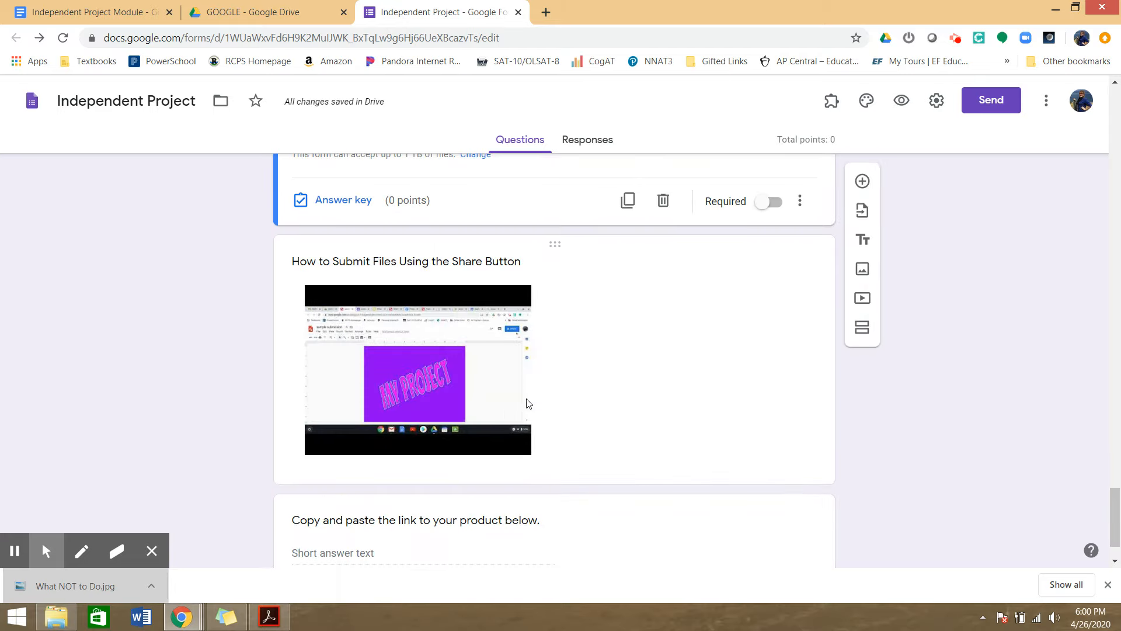
left_click(528, 401)
left_click(314, 221)
left_click(306, 269)
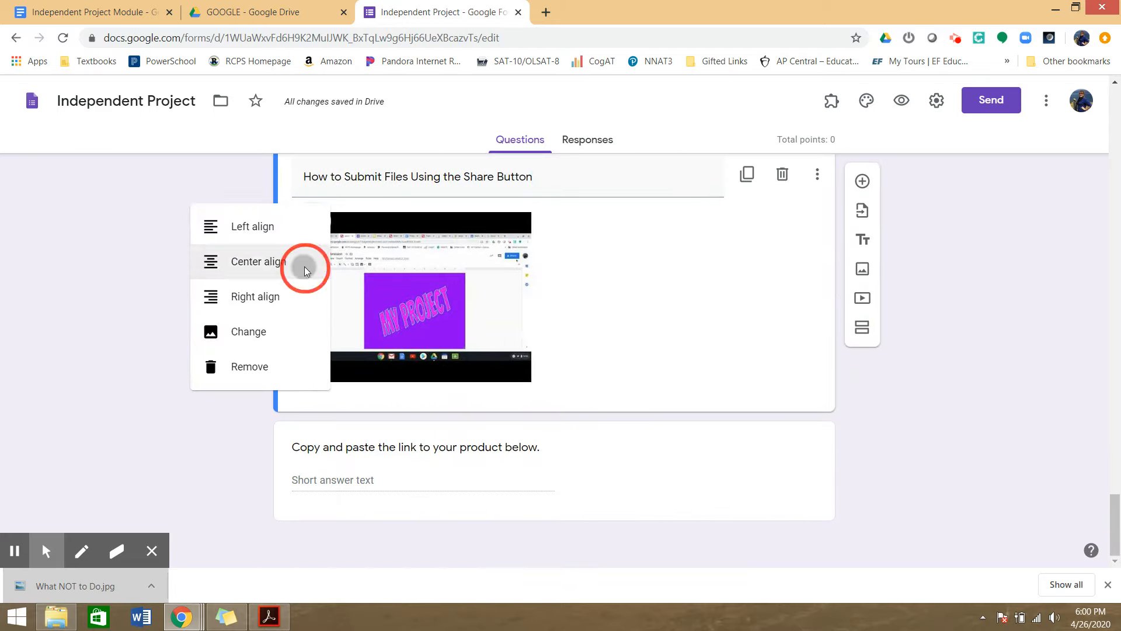
scroll(613, 430, "up", 5)
scroll(613, 435, "up", 2)
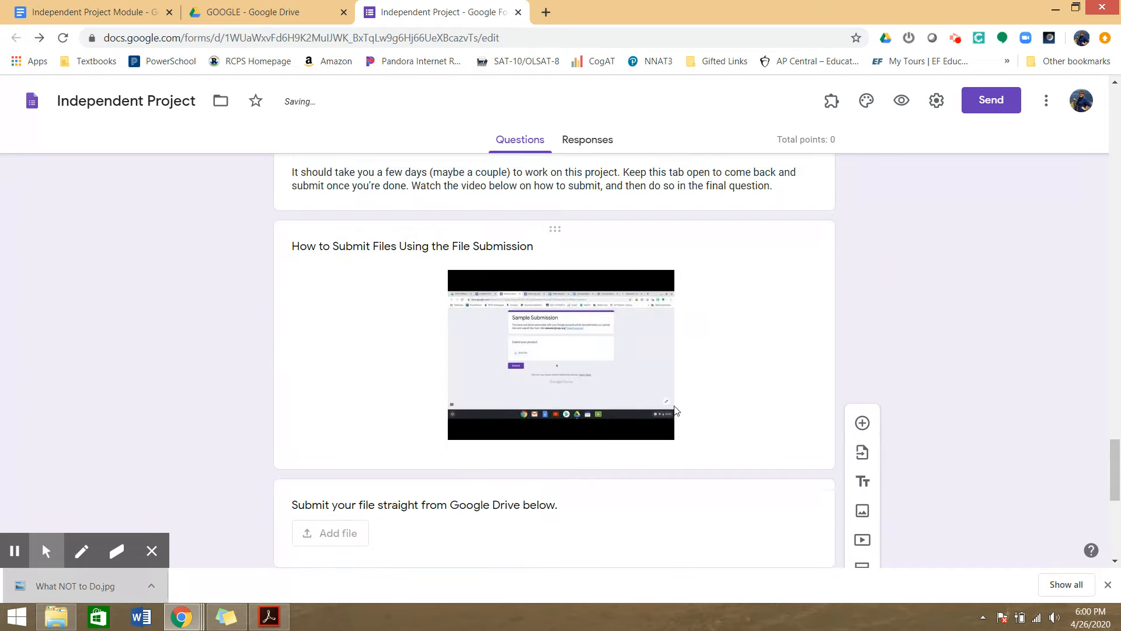
left_click(1107, 584)
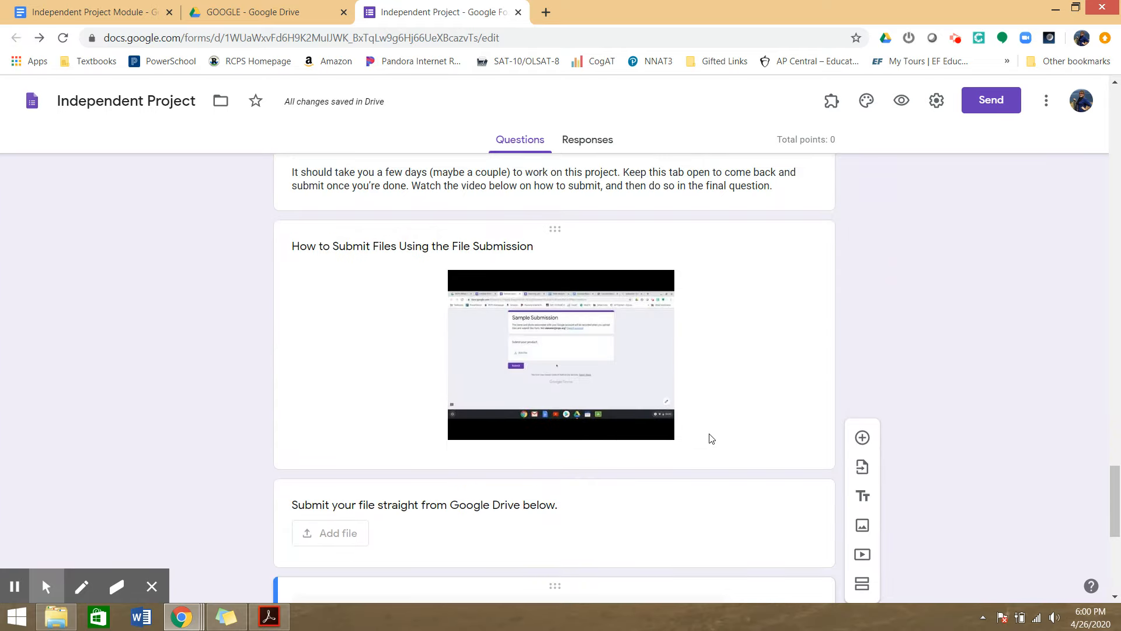
Step: Review the submission videos and their questions, and look back through the form's earlier sections up to section 1
scroll(708, 438, "down", 6)
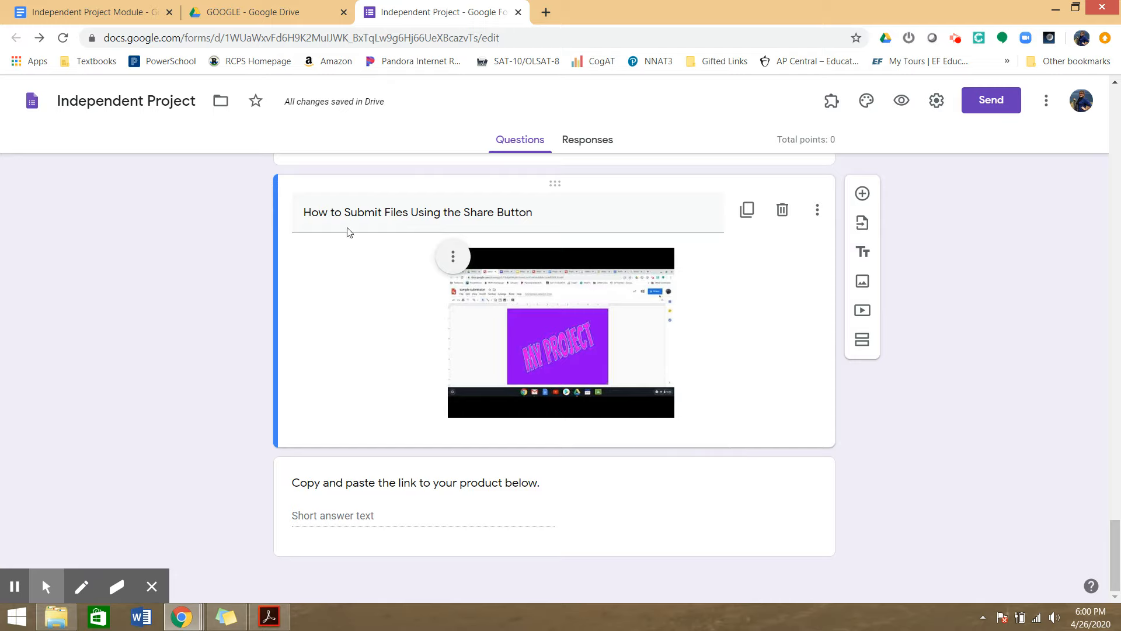
scroll(814, 471, "up", 1)
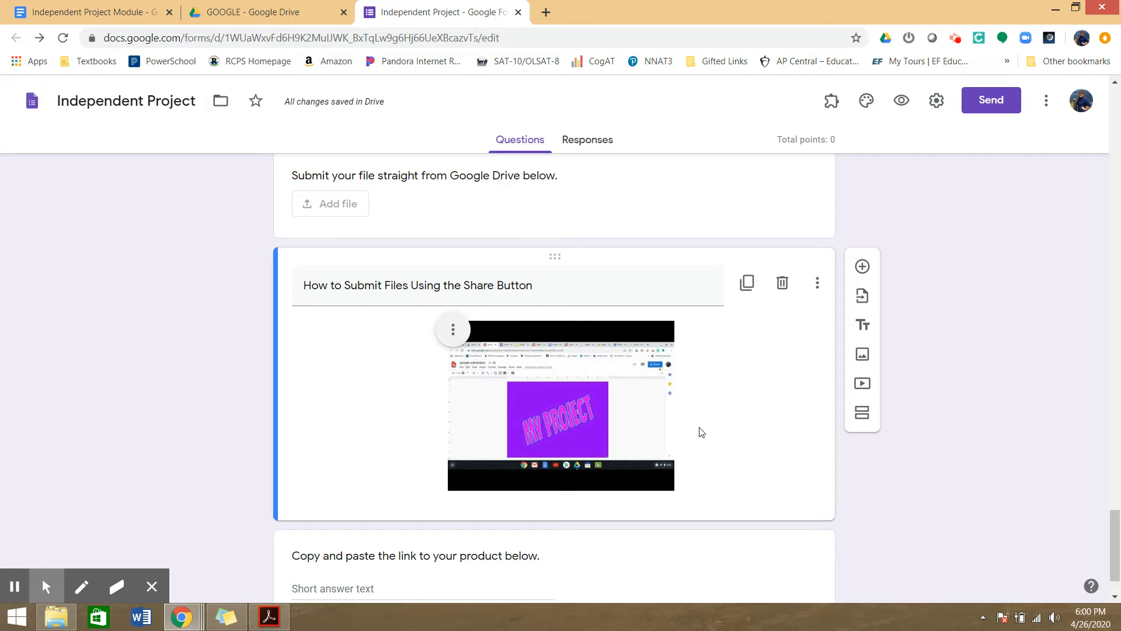
scroll(706, 432, "down", 1)
scroll(735, 531, "up", 1)
scroll(736, 530, "down", 1)
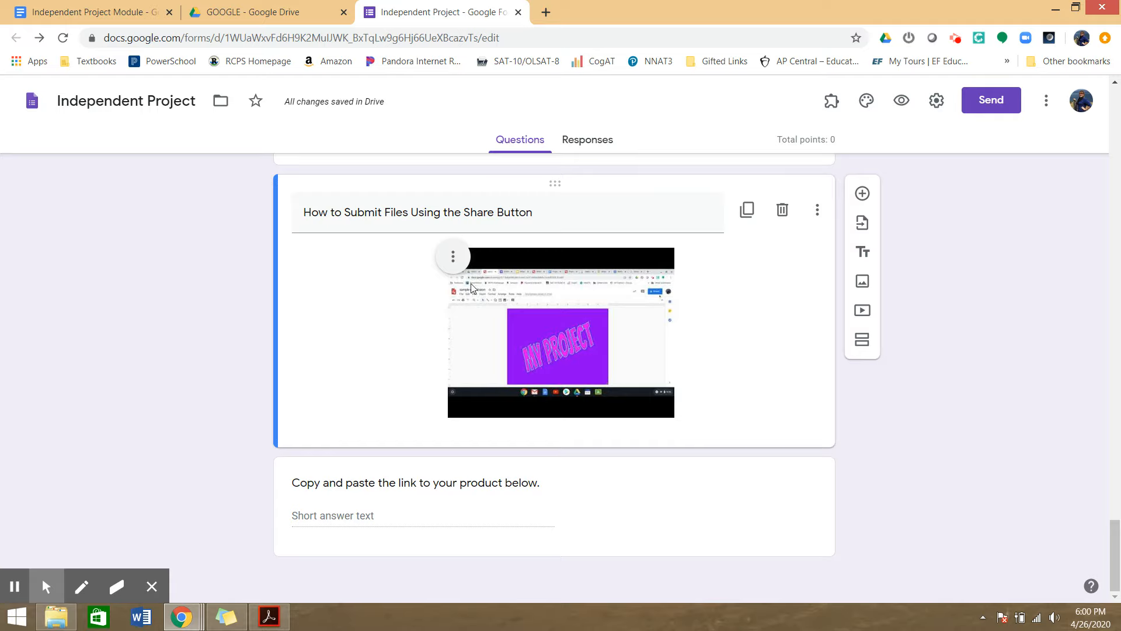
scroll(584, 377, "up", 8)
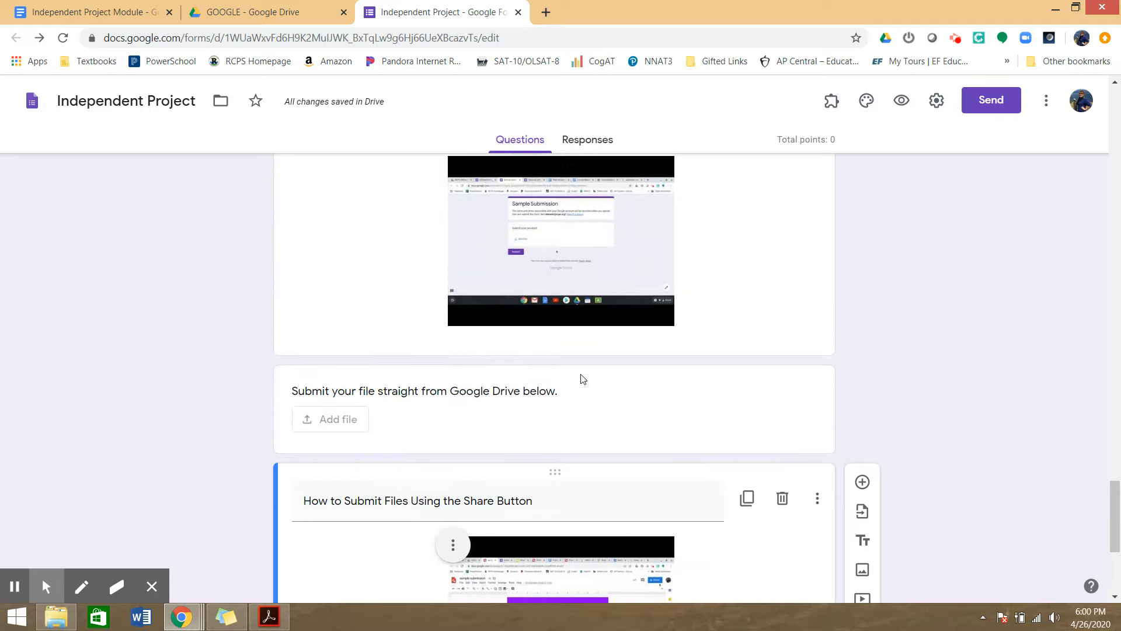
scroll(876, 360, "down", 5)
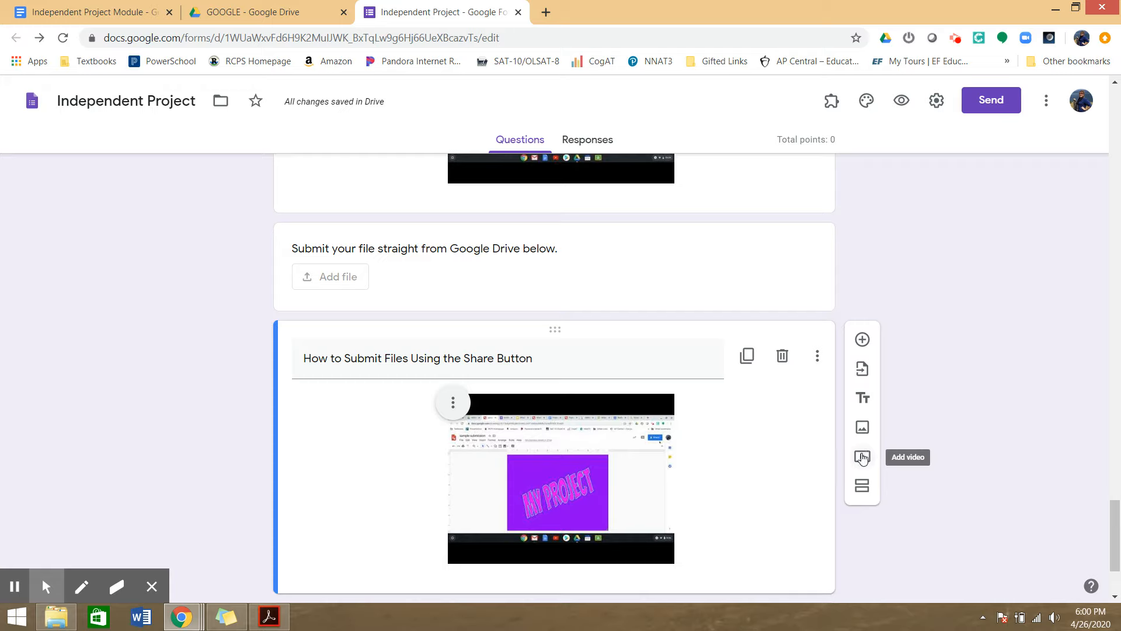
scroll(826, 455, "up", 1)
scroll(826, 455, "down", 4)
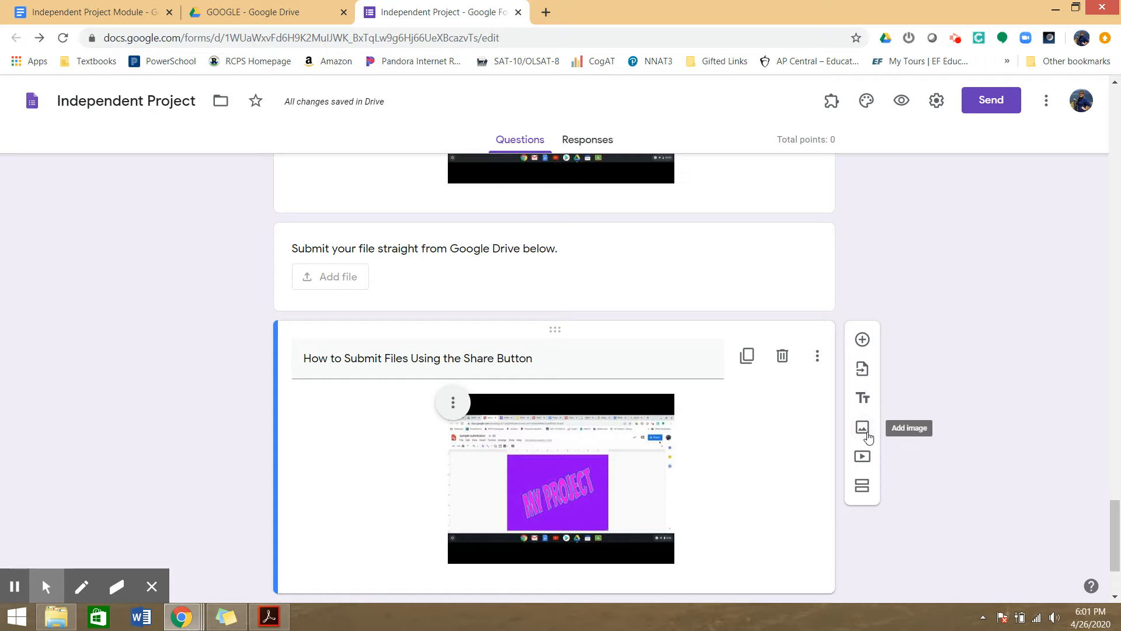
scroll(868, 436, "up", 15)
scroll(868, 435, "up", 10)
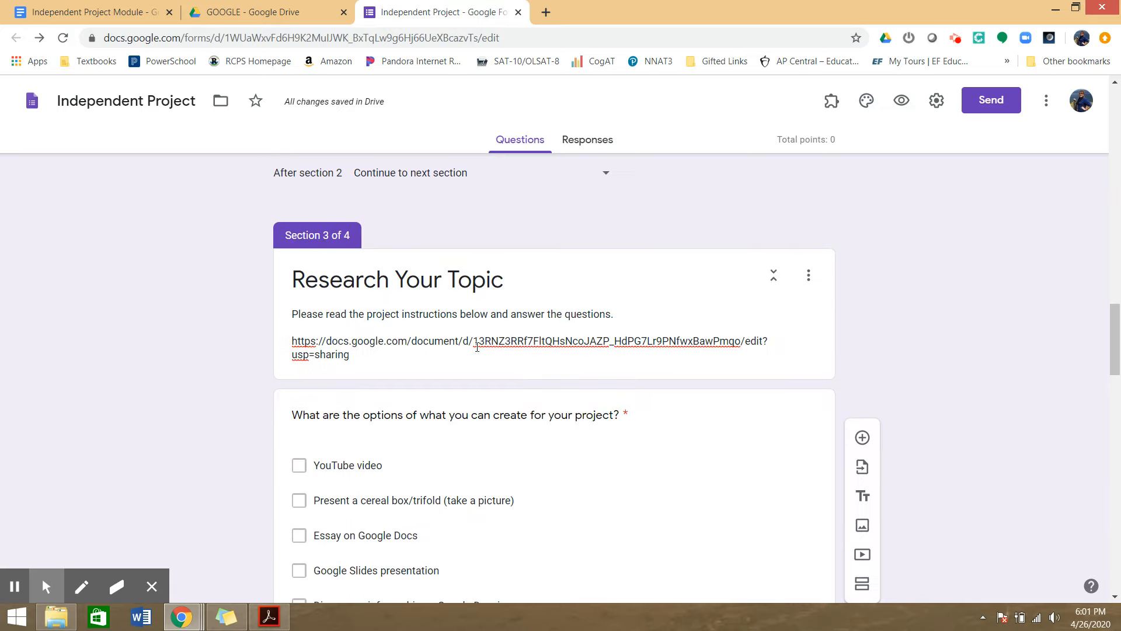
scroll(536, 332, "up", 10)
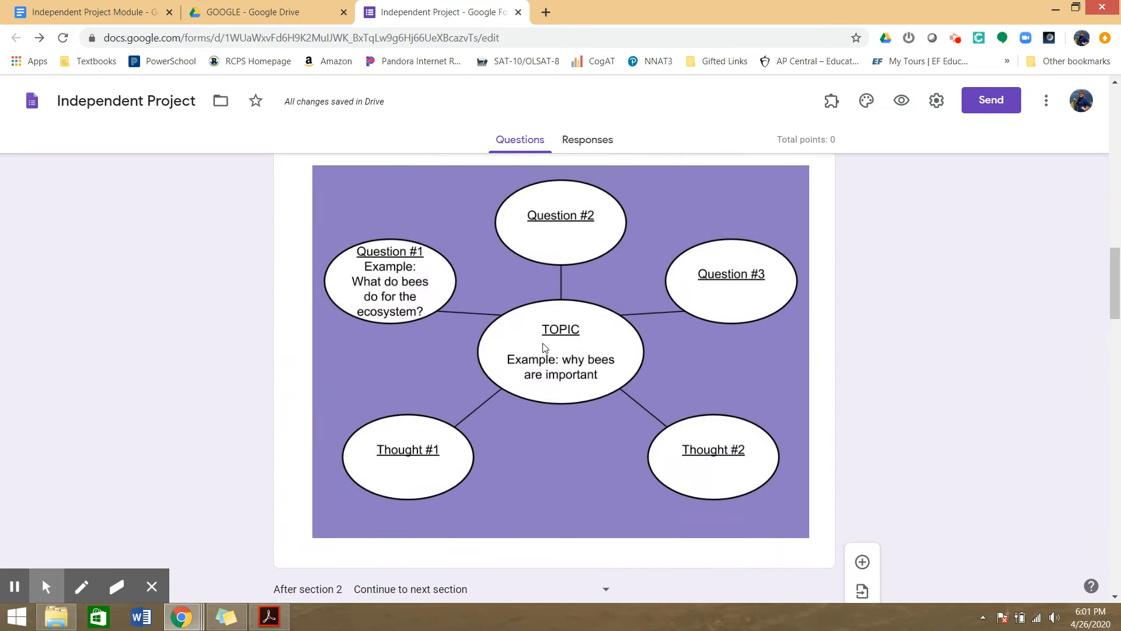
scroll(543, 349, "up", 10)
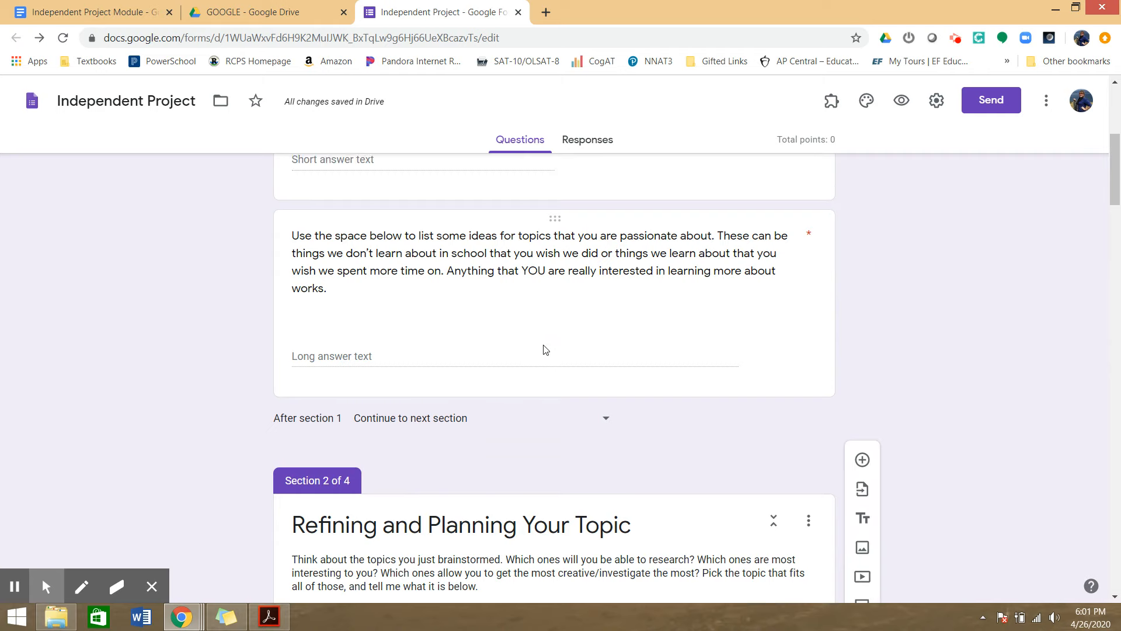